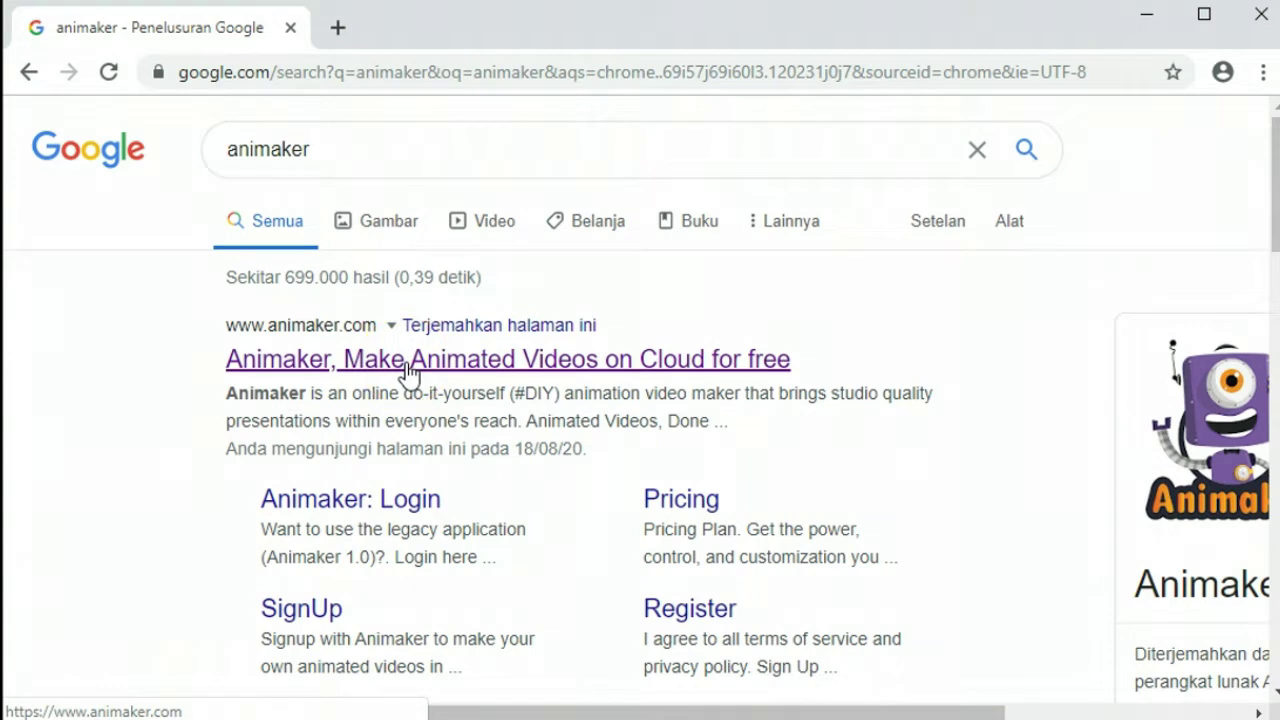
Open the Animaker website from the search results, enter the account's dashboard and dismiss the announcement message
click(410, 362)
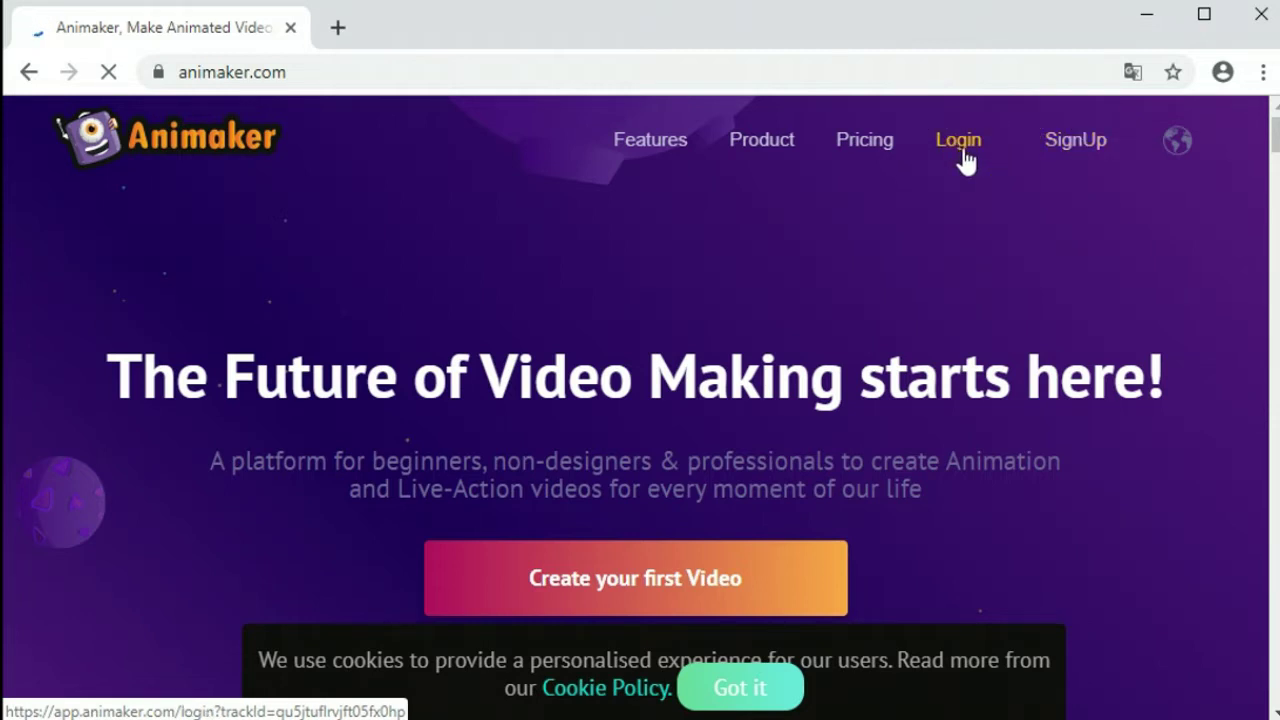
click(1085, 155)
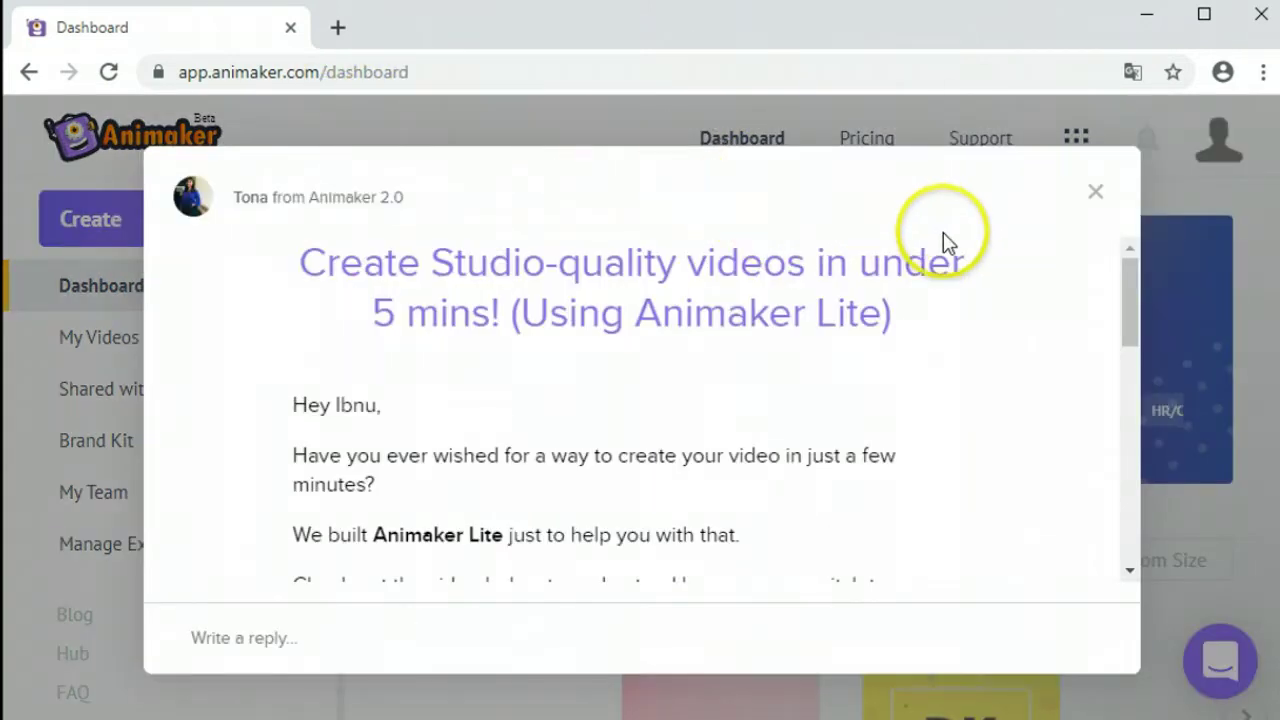
click(1096, 192)
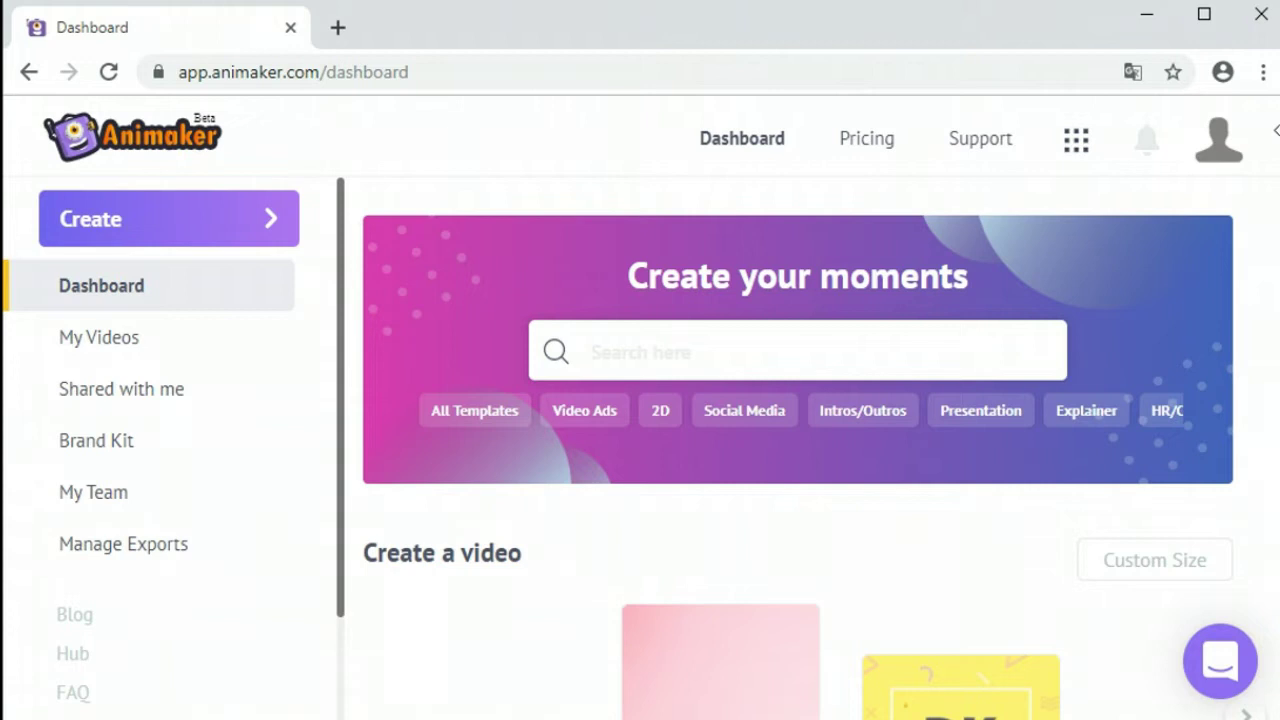
Look over the dashboard's video formats and existing videos, and start creating a new video
scroll(800, 450, down, 6)
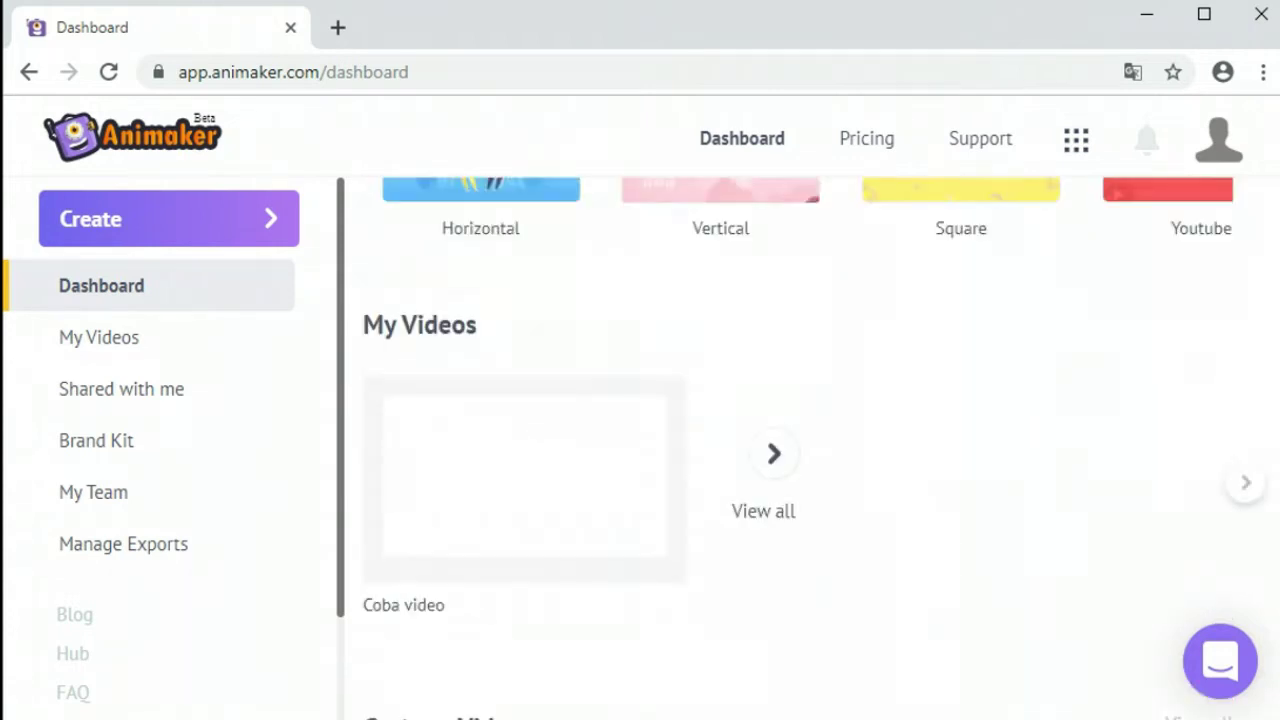
scroll(800, 450, up, 4)
scroll(800, 450, down, 1)
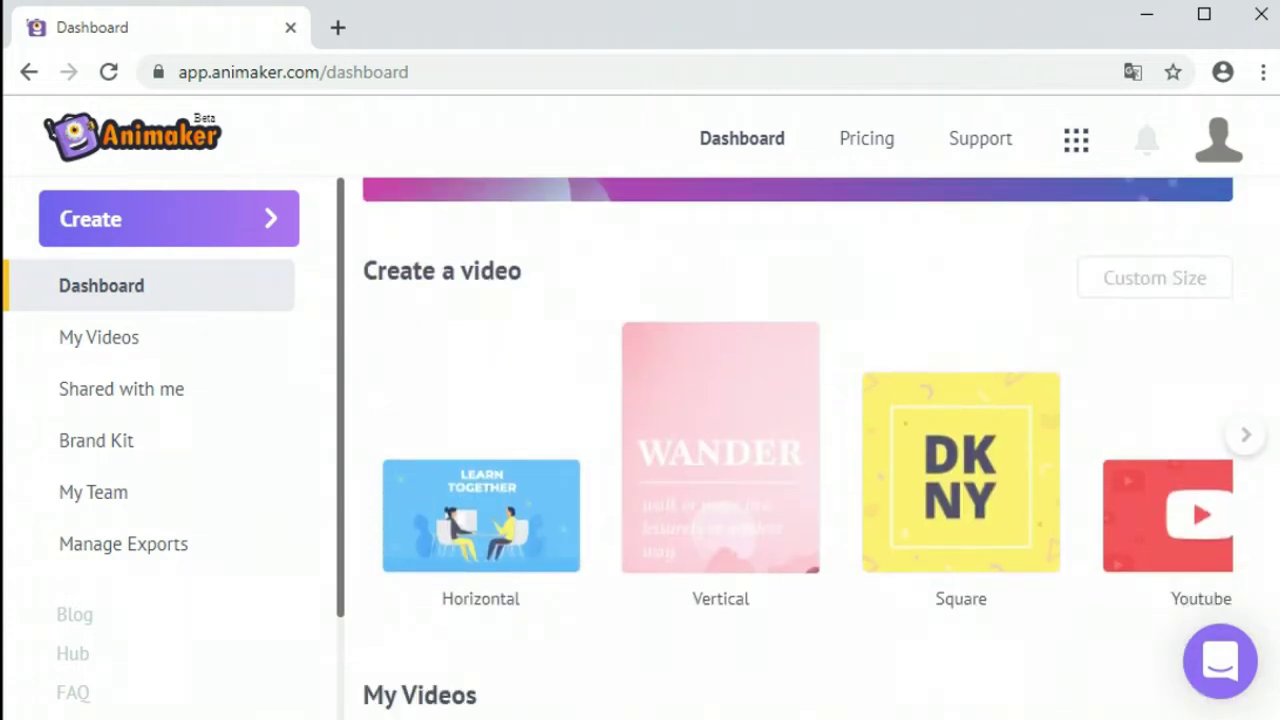
scroll(816, 445, down, 4)
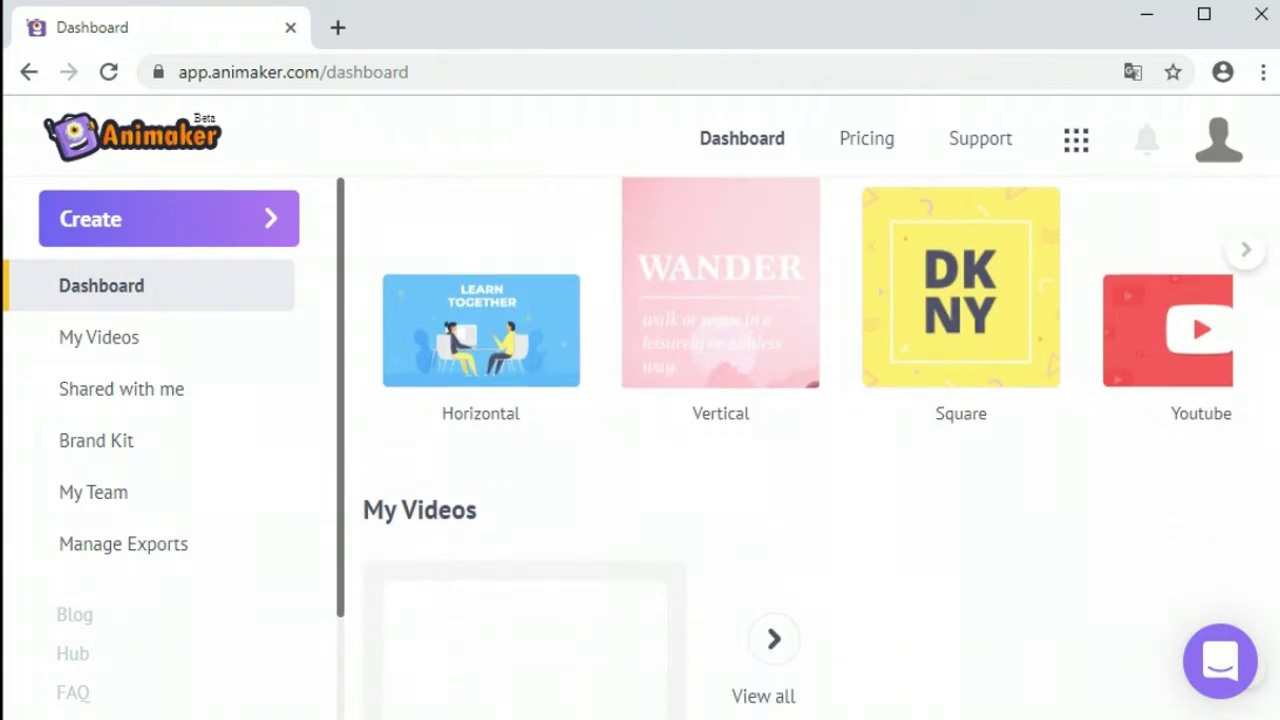
scroll(816, 445, down, 10)
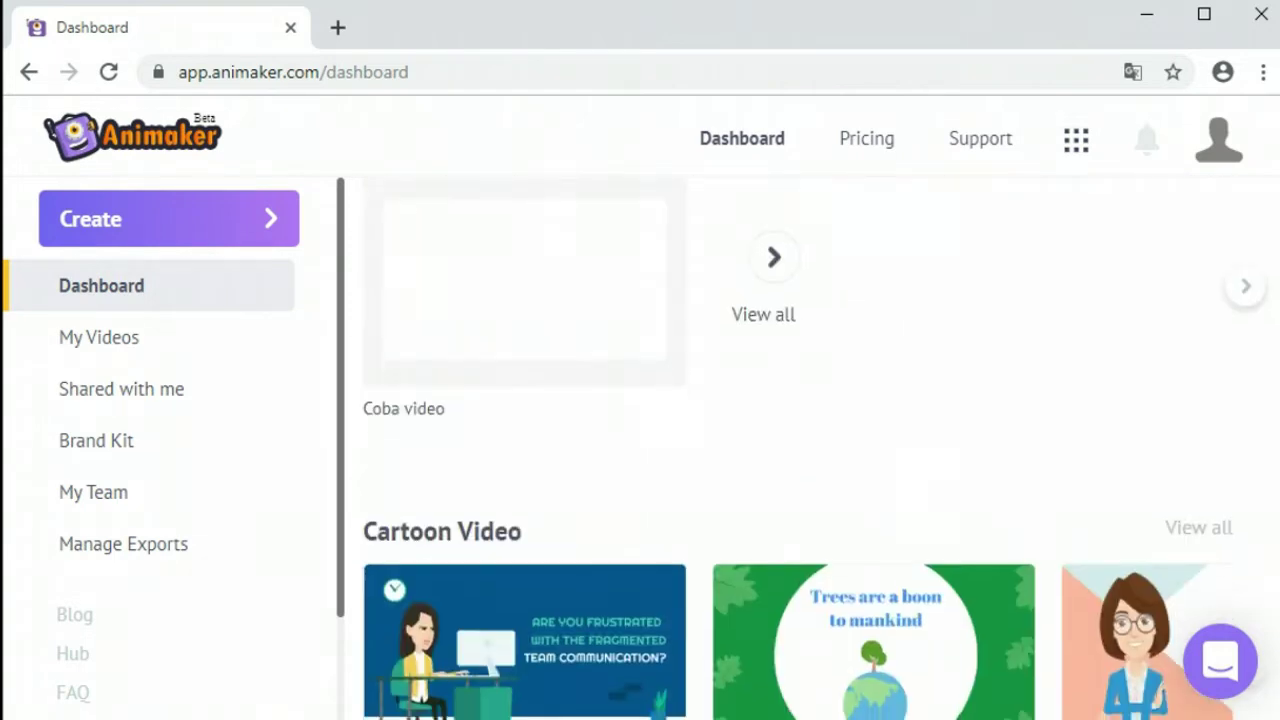
scroll(986, 343, up, 14)
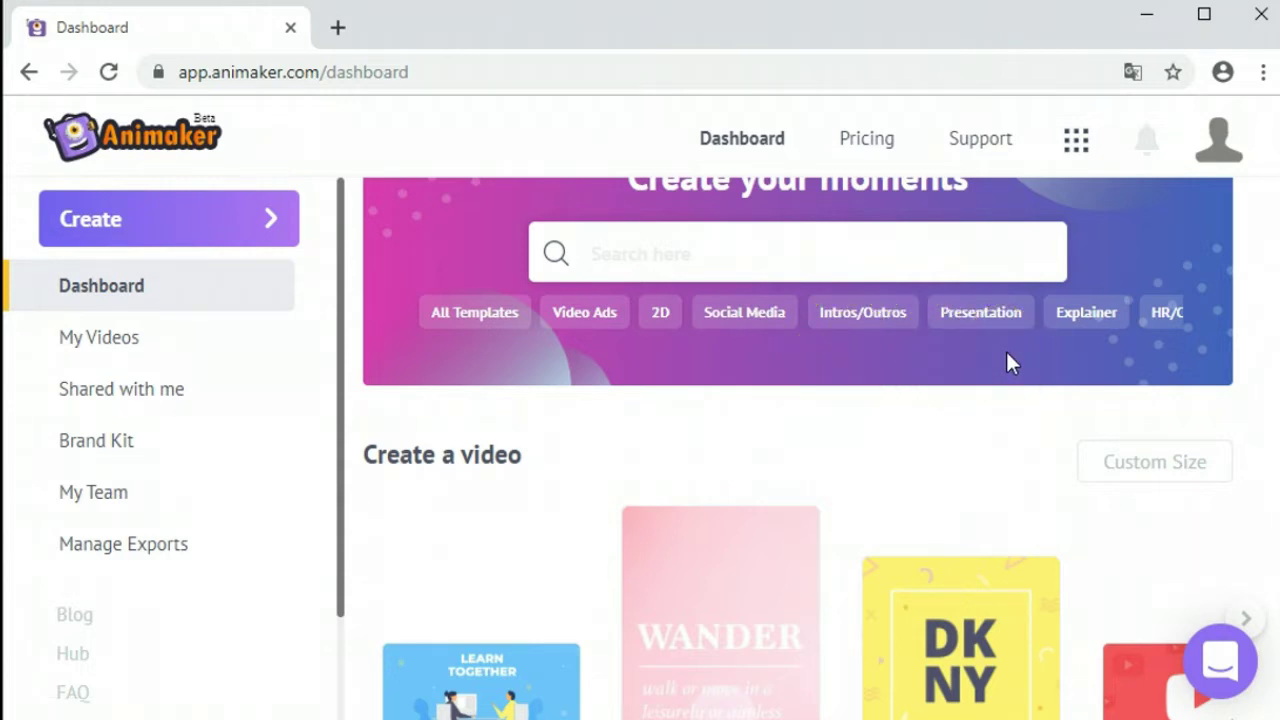
click(178, 230)
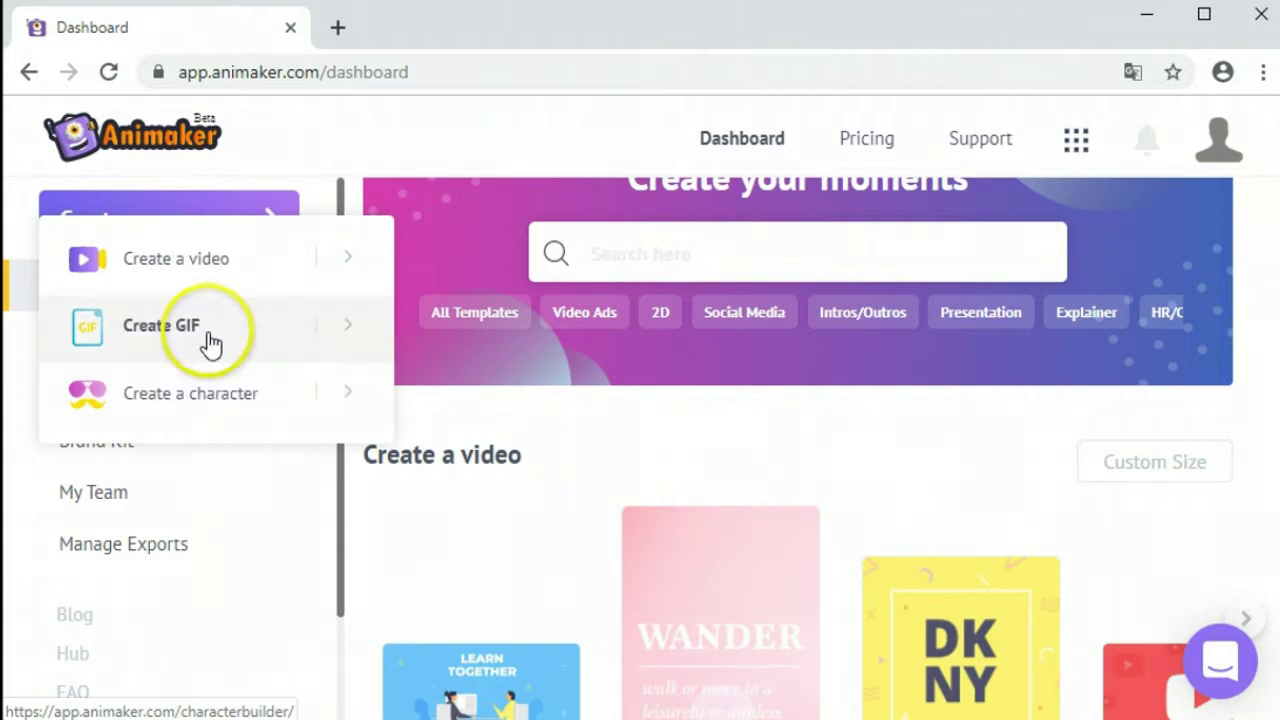
click(197, 266)
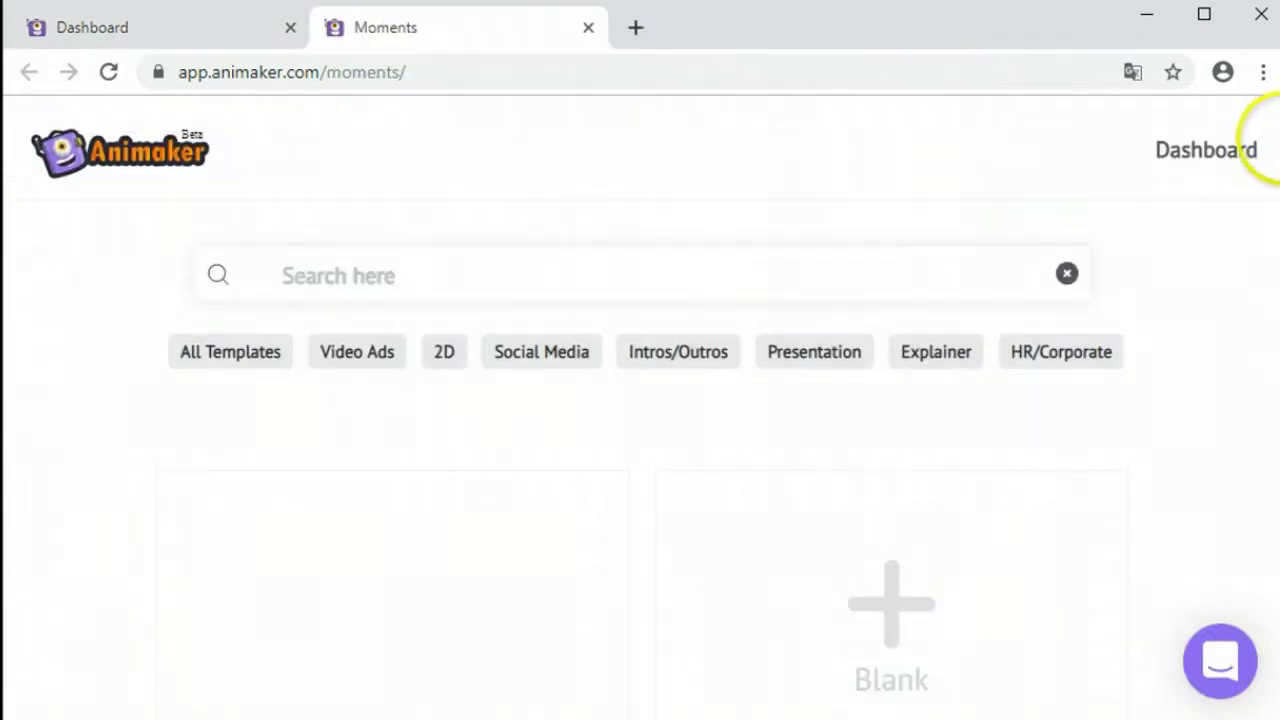
Examine the blank formats and ready-made video templates offered for the new video
scroll(1268, 138, down, 5)
scroll(640, 400, up, 5)
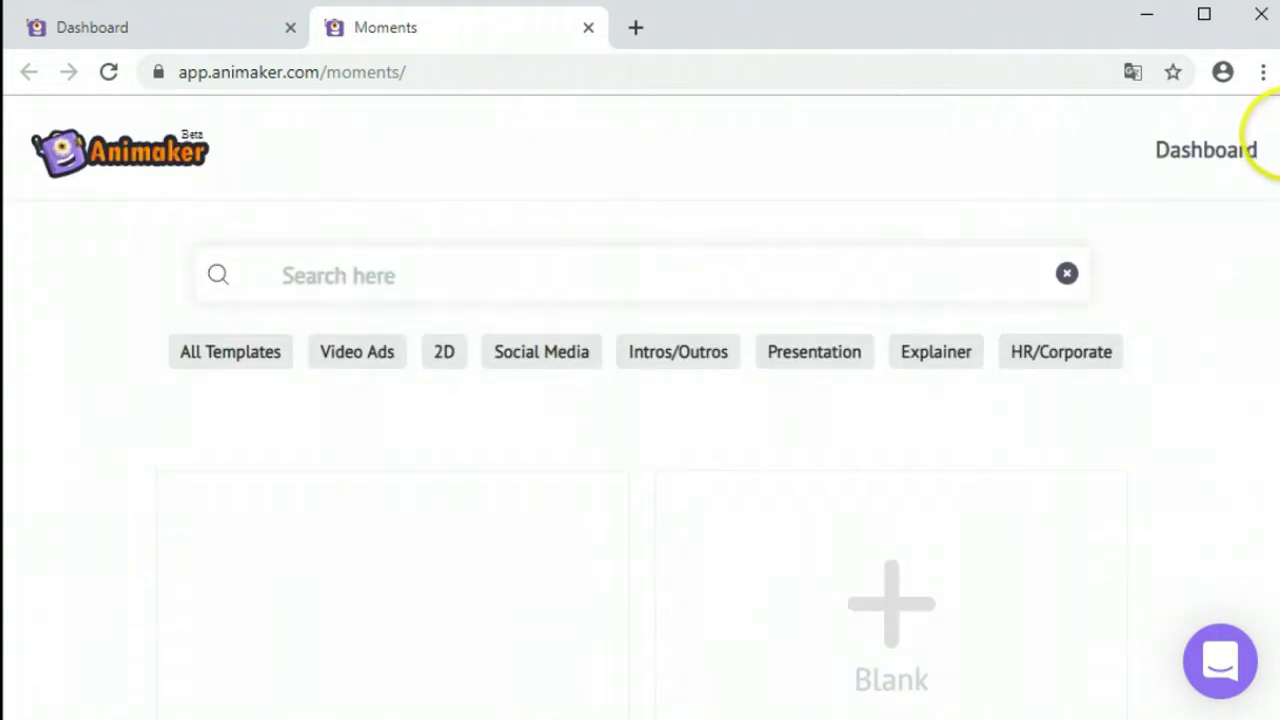
scroll(1268, 150, down, 6)
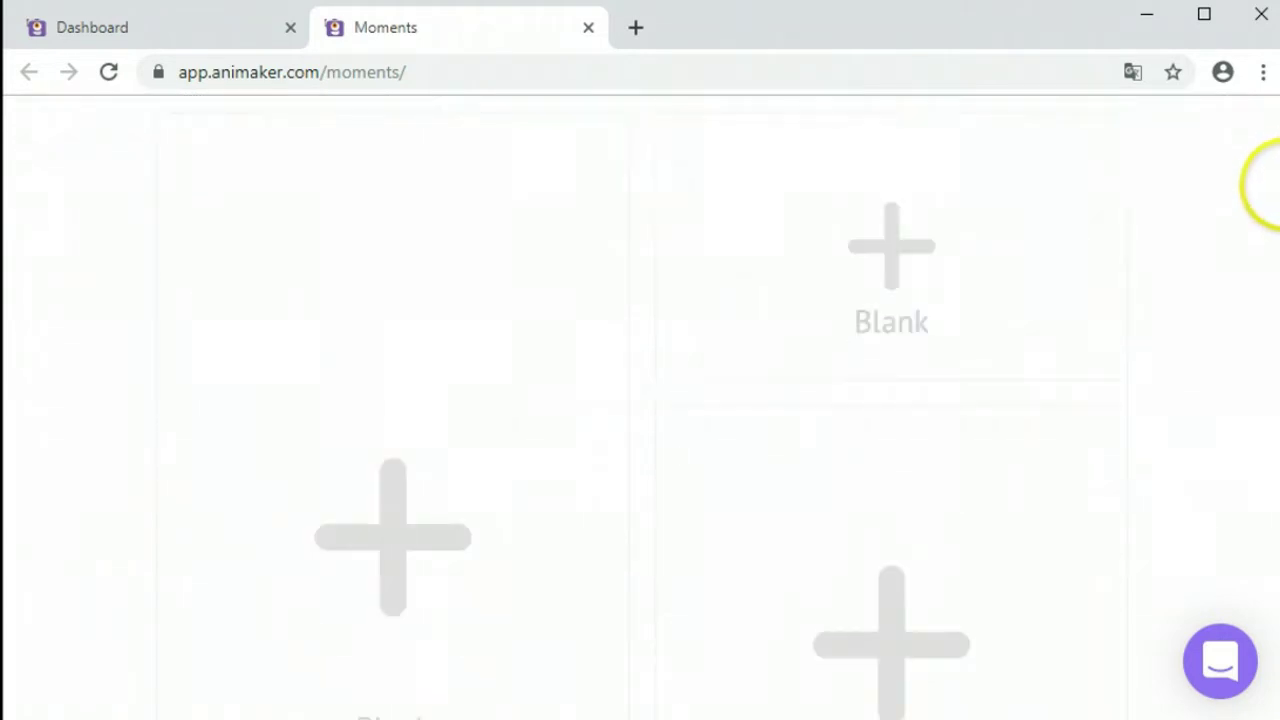
scroll(1268, 228, down, 2)
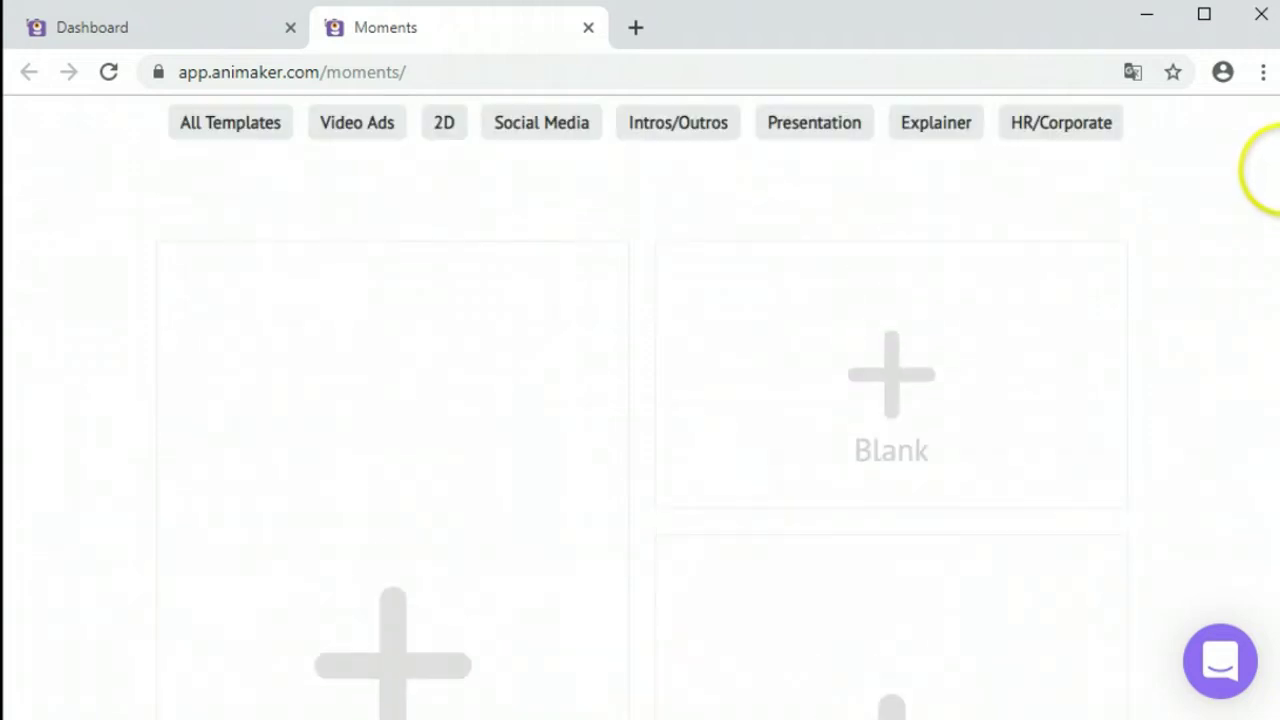
scroll(1260, 195, down, 5)
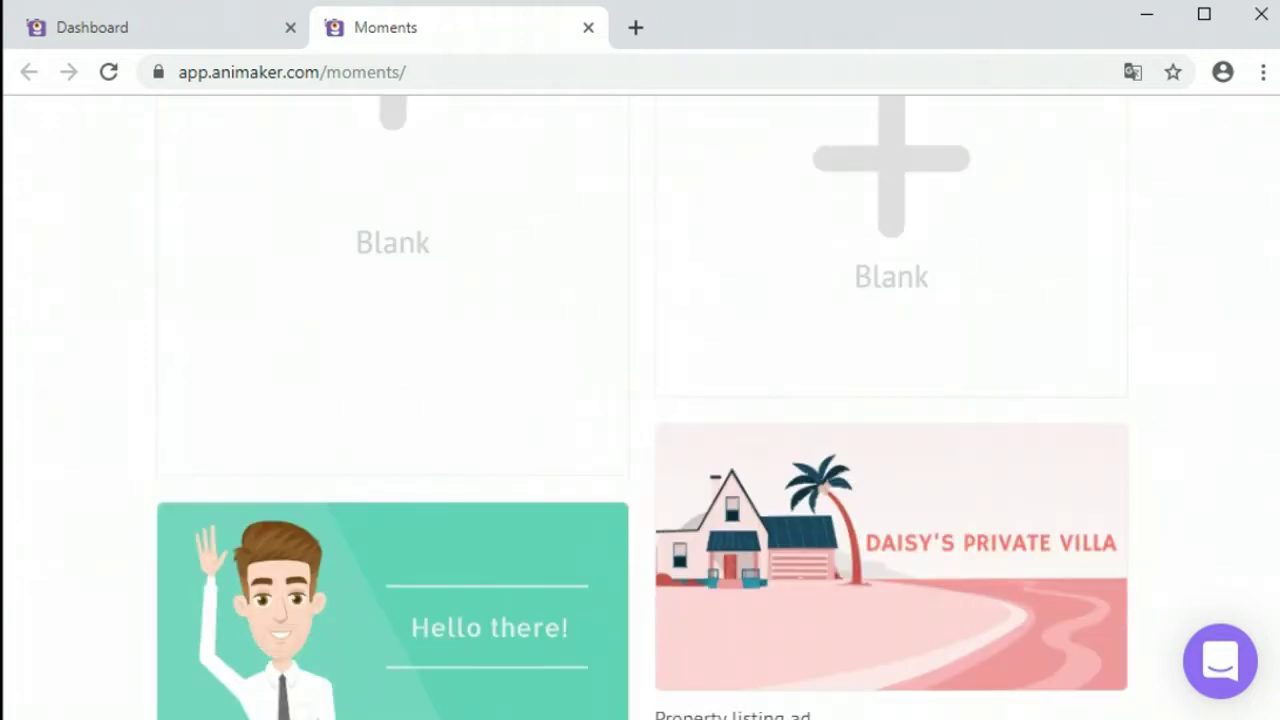
scroll(642, 408, down, 3)
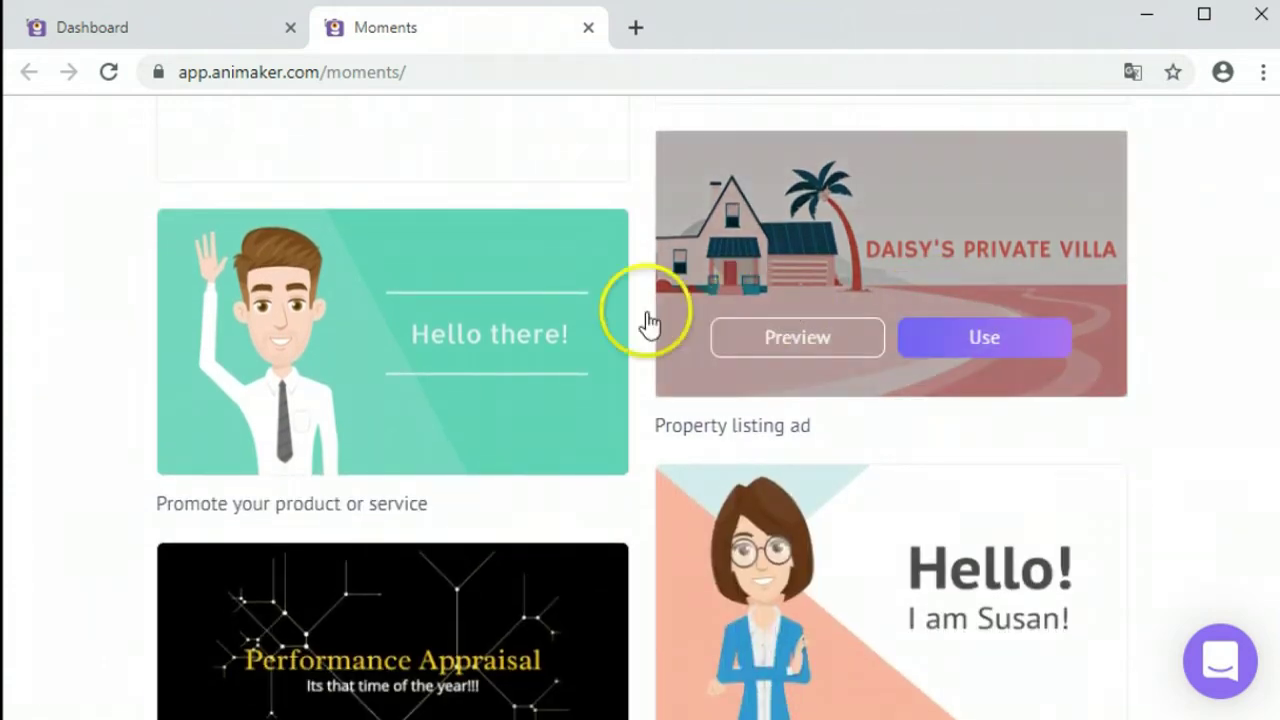
mouse_move(838, 340)
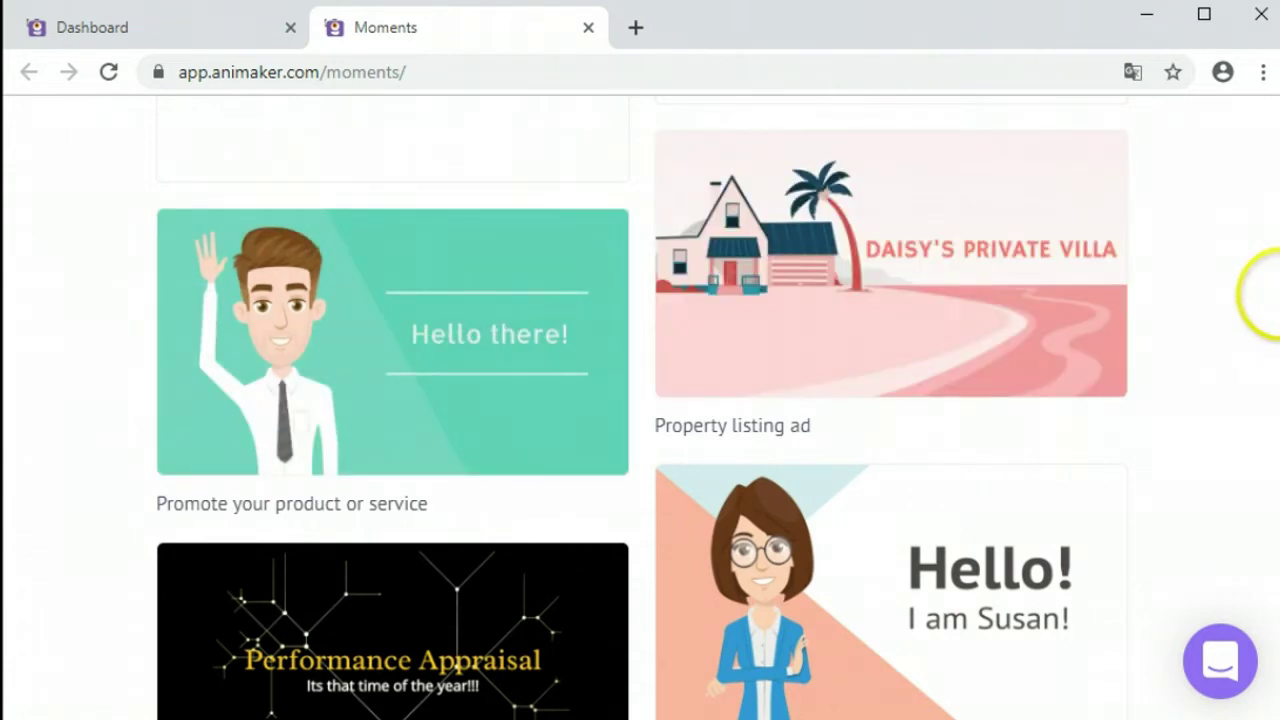
scroll(1258, 310, down, 10)
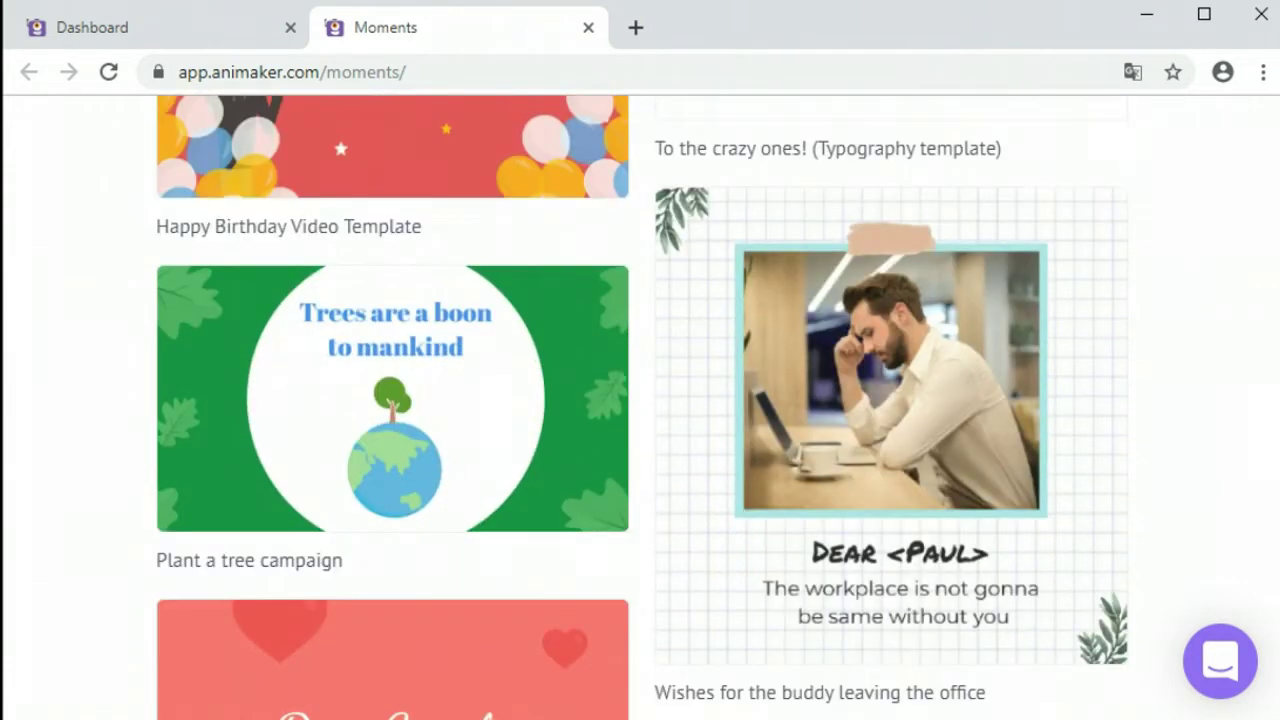
scroll(642, 407, down, 10)
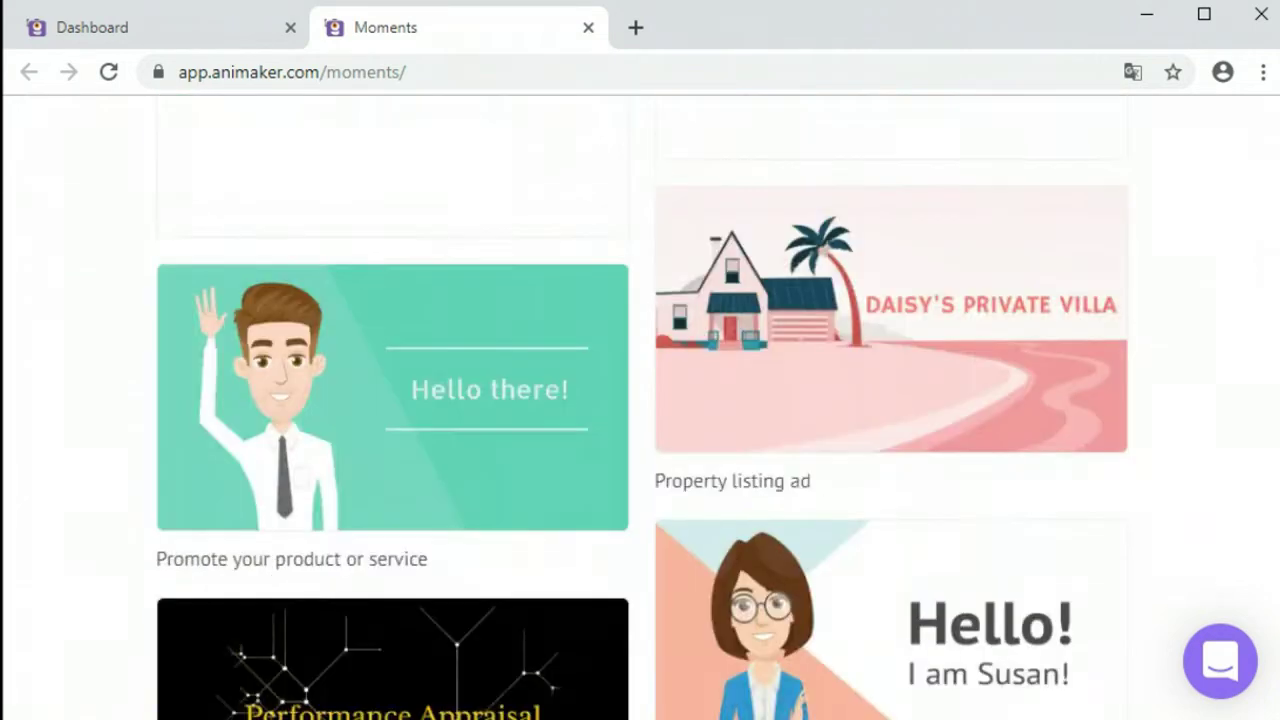
scroll(642, 439, up, 10)
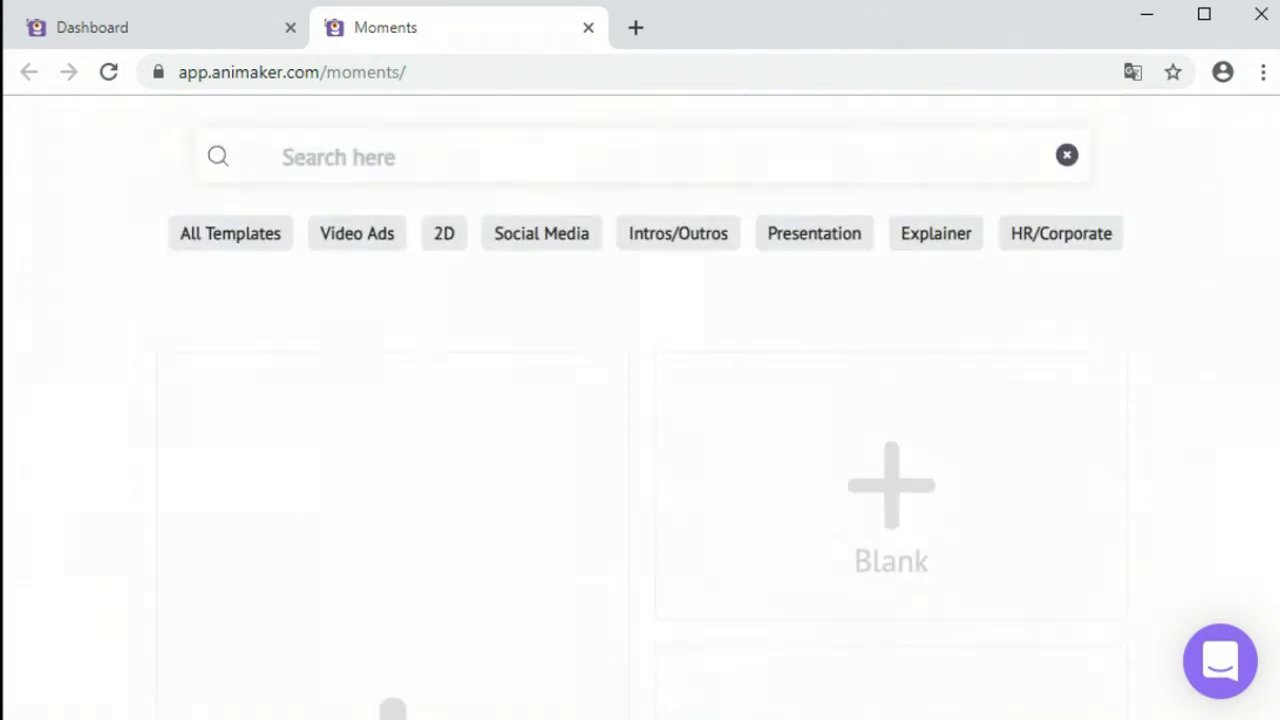
scroll(646, 405, down, 1)
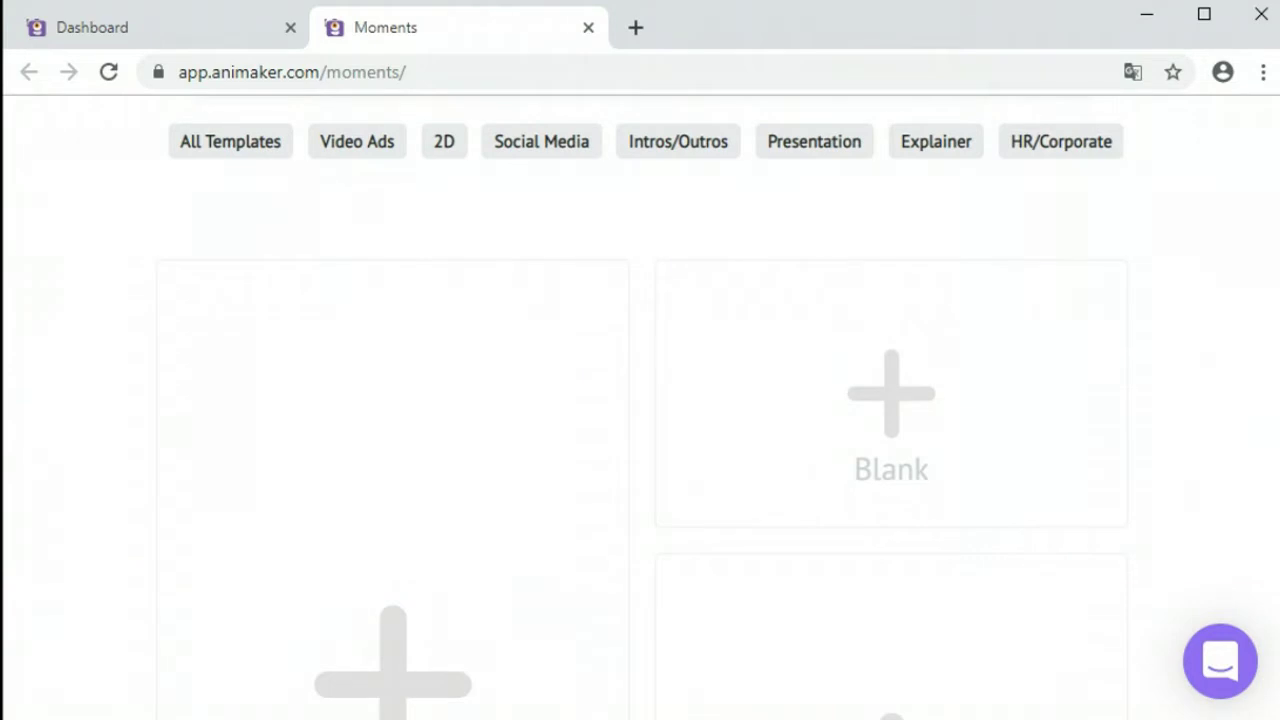
Create a video project from the blank landscape format and name it "Latih 1"
click(893, 400)
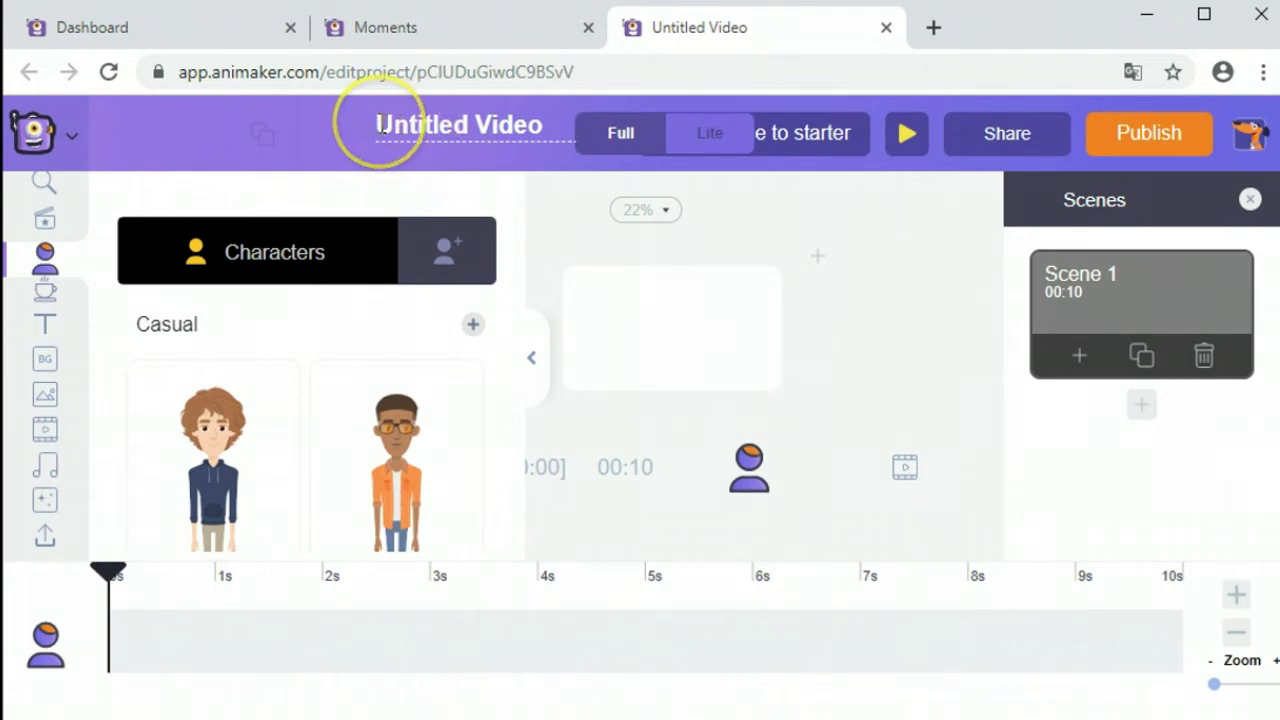
drag(378, 125, 552, 120)
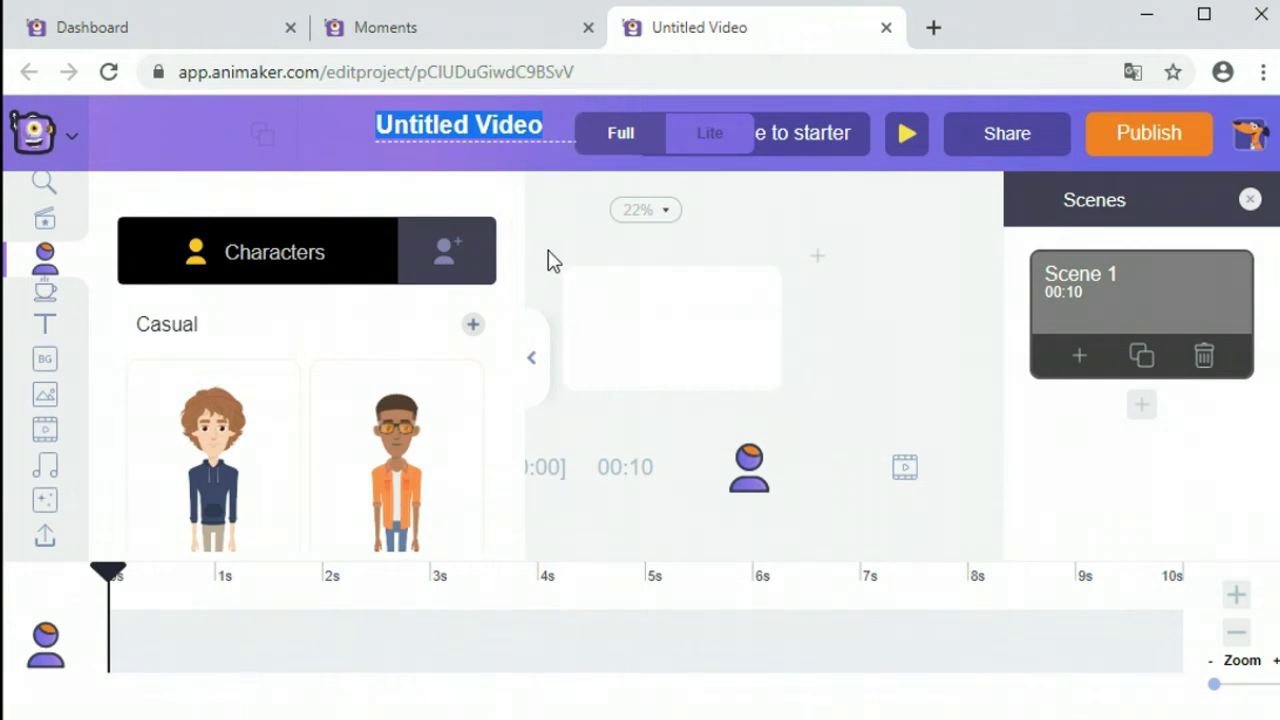
text(Latih 1)
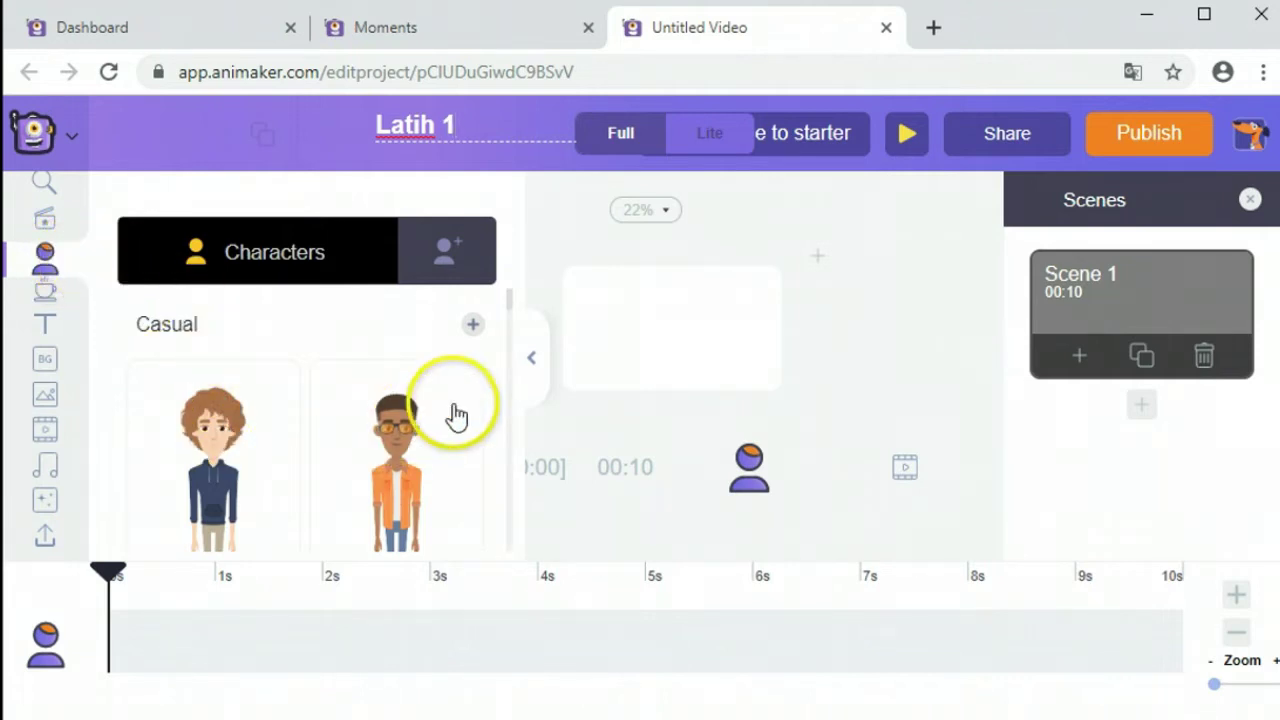
Browse the character library and view the available properties and text styles
drag(510, 313, 514, 360)
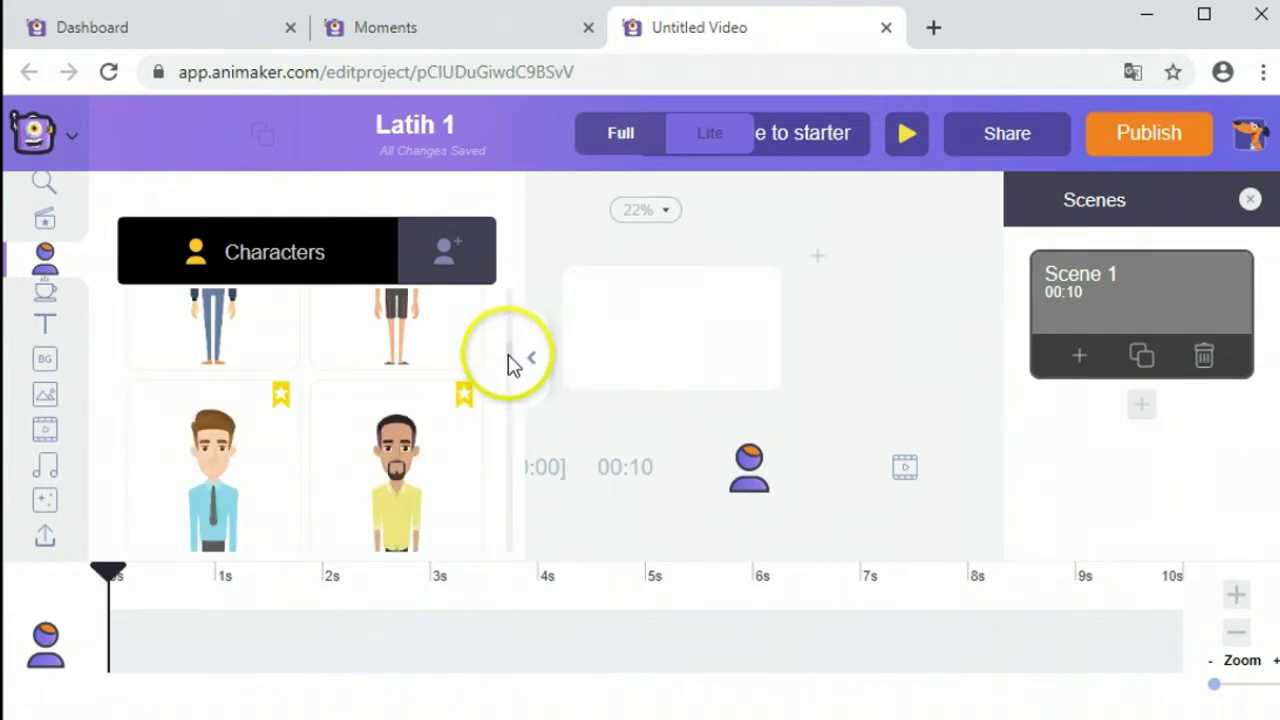
scroll(508, 362, up, 6)
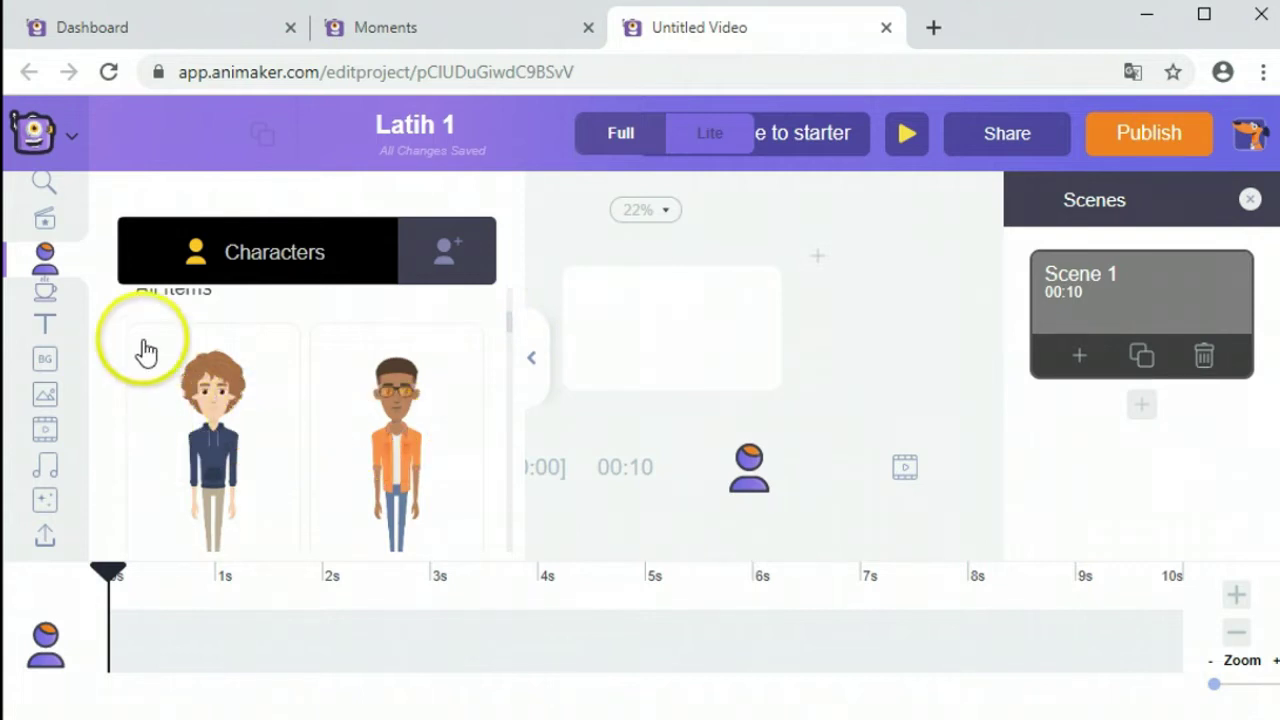
click(45, 303)
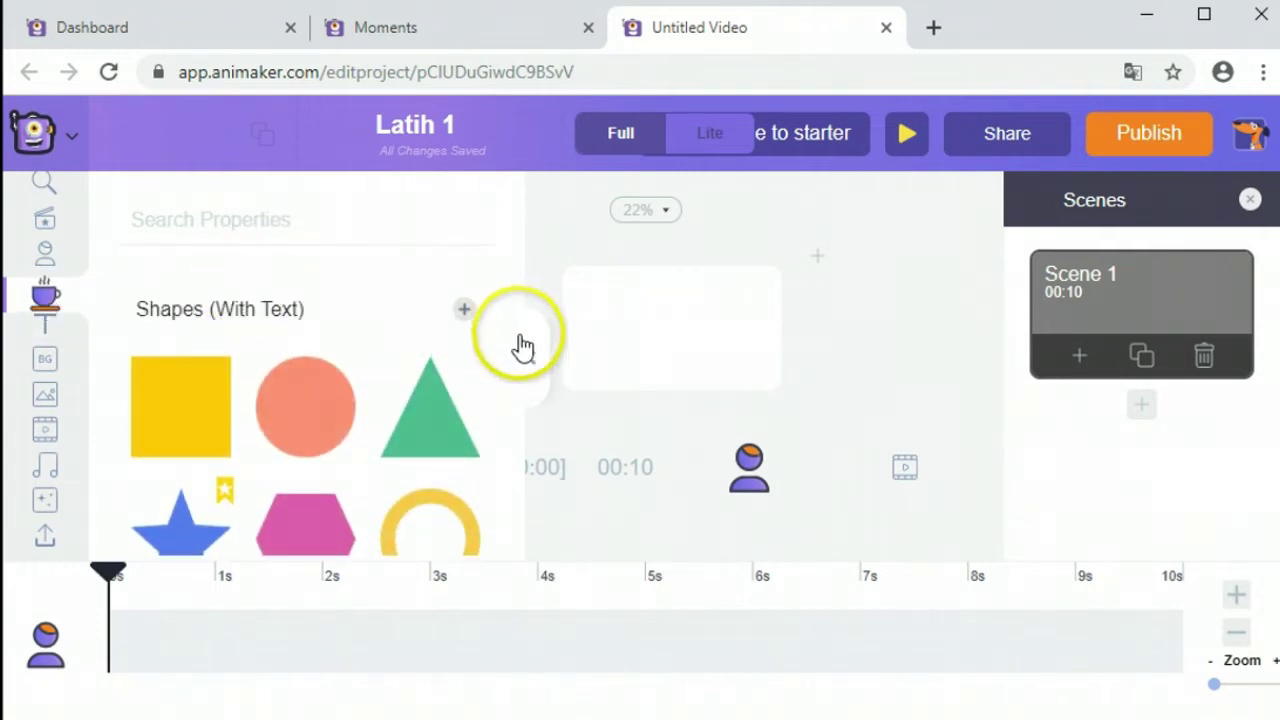
click(45, 330)
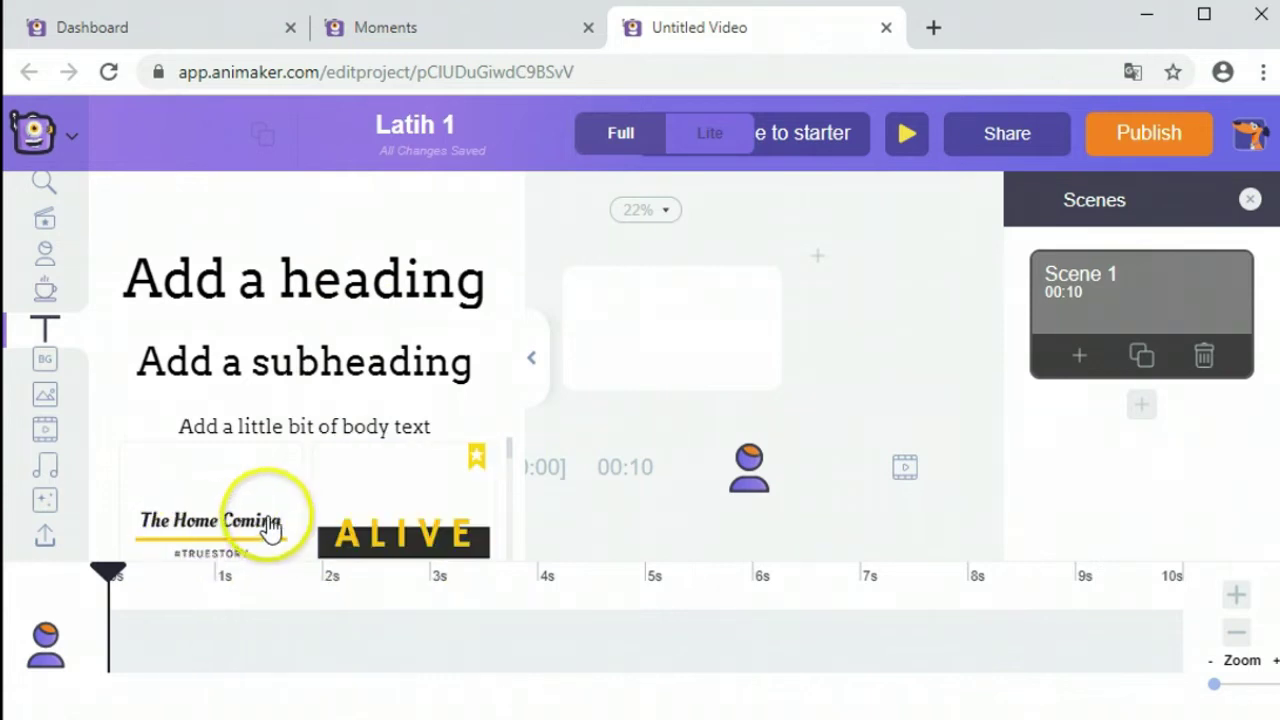
Browse the background library through its office, photo, video and home categories
click(48, 362)
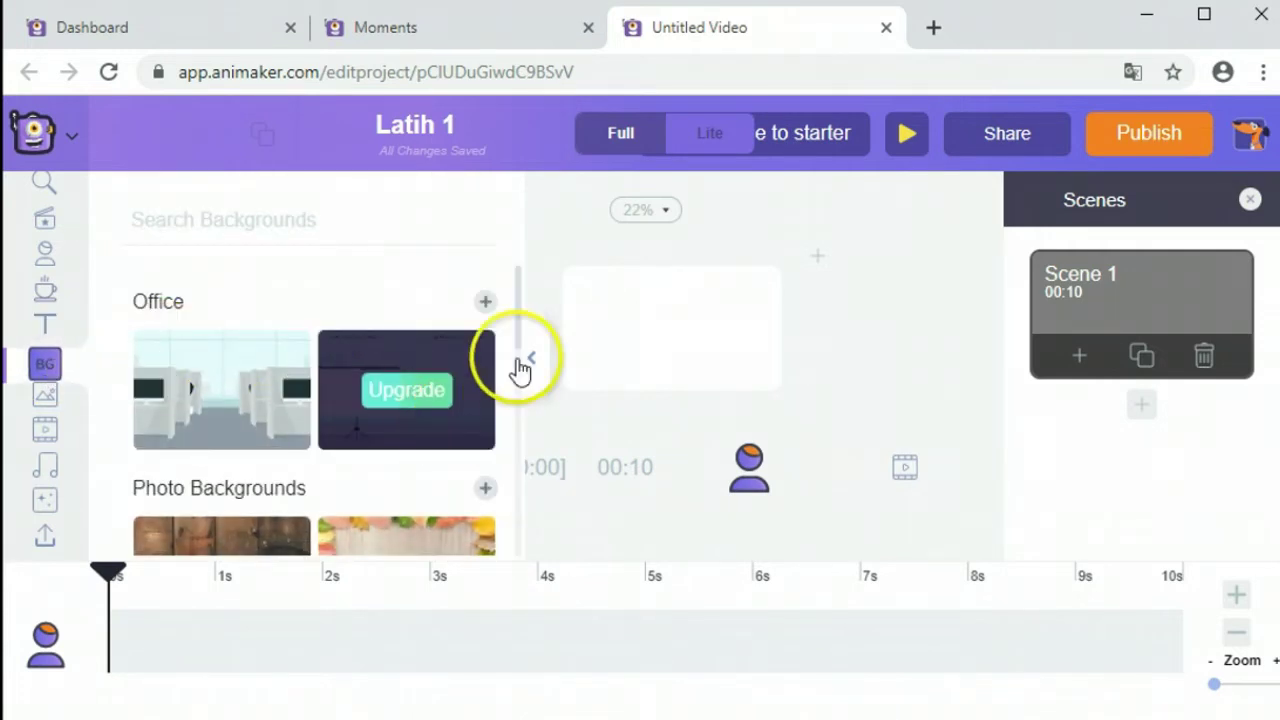
scroll(518, 325, down, 4)
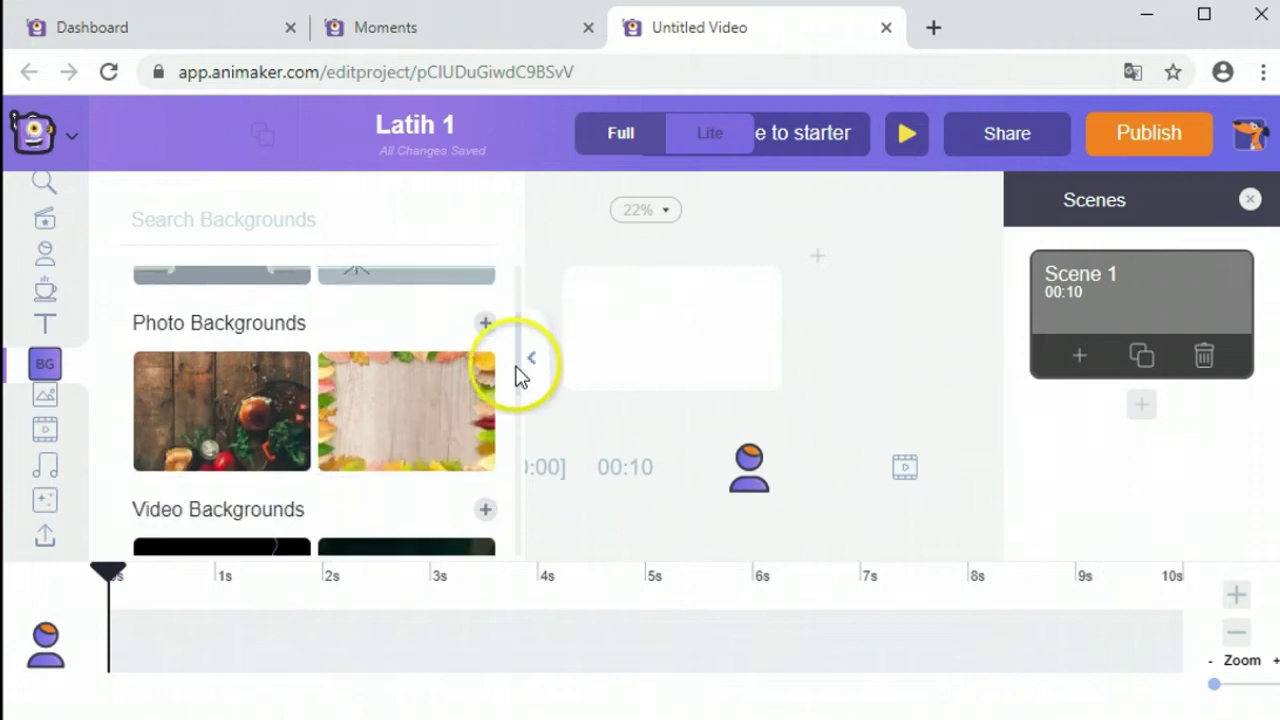
scroll(526, 400, up, 4)
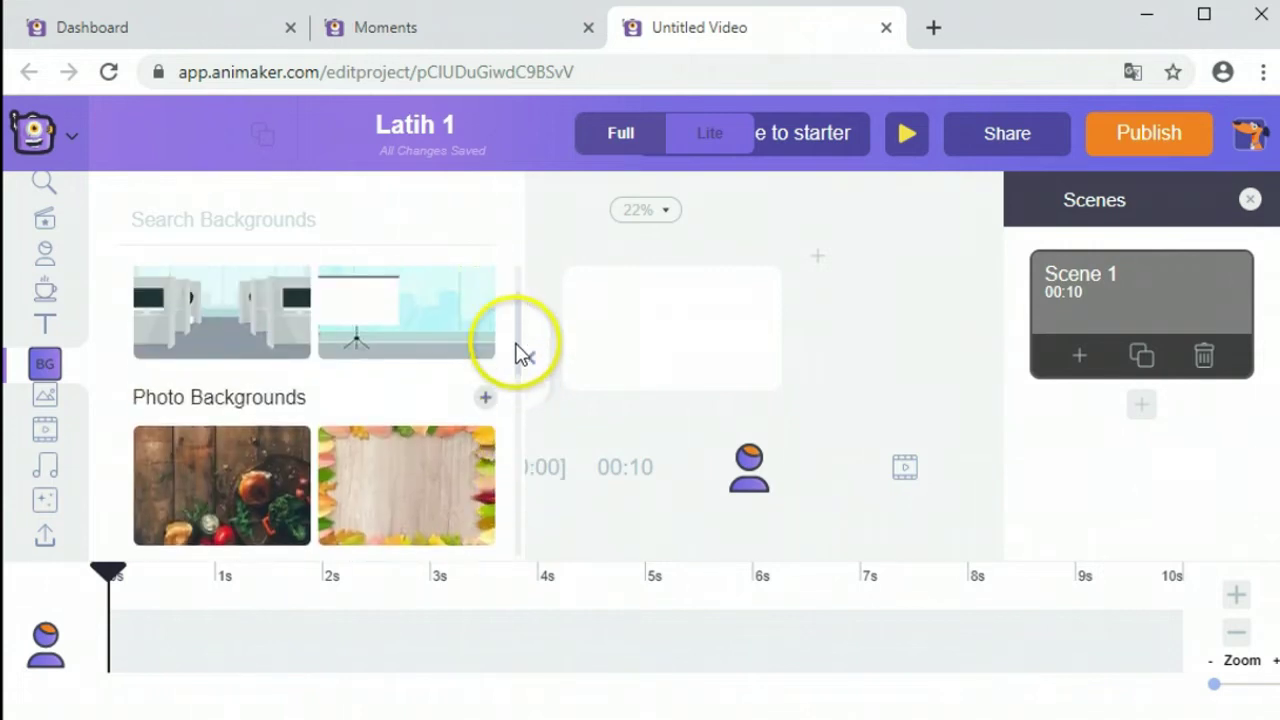
drag(517, 320, 520, 538)
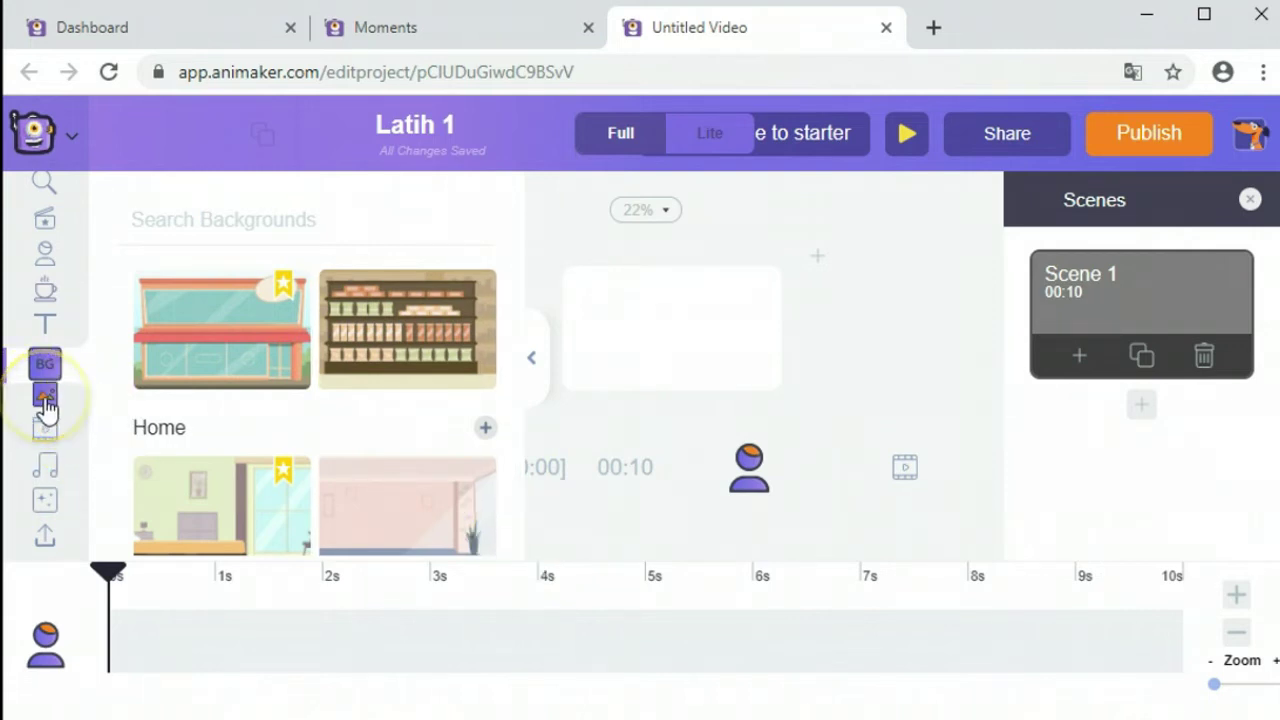
Look through the stock image, video and music libraries
click(45, 398)
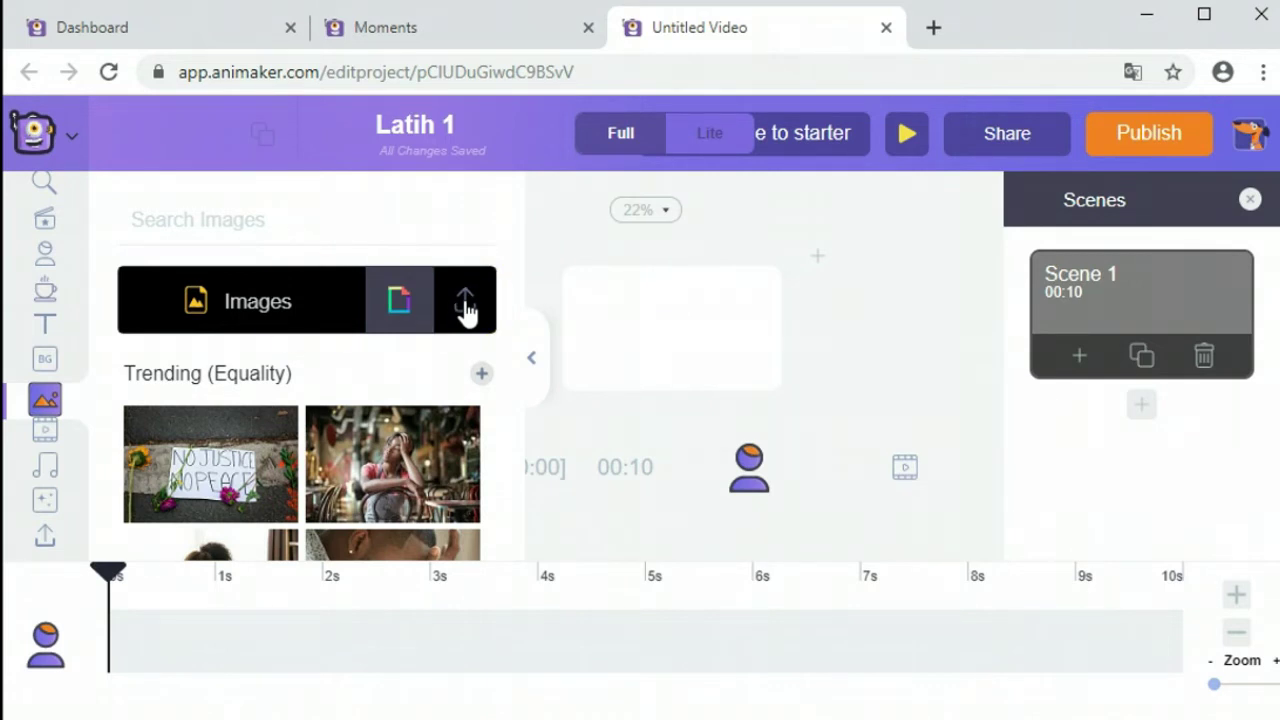
click(45, 432)
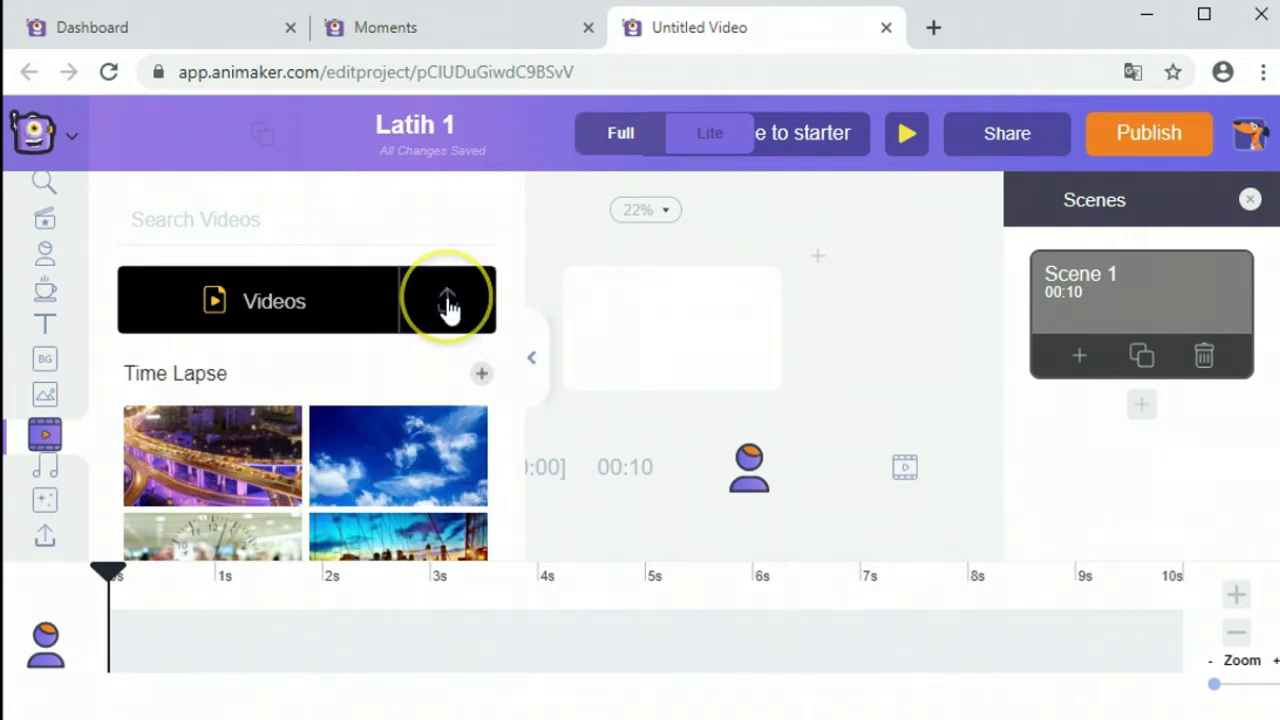
click(45, 475)
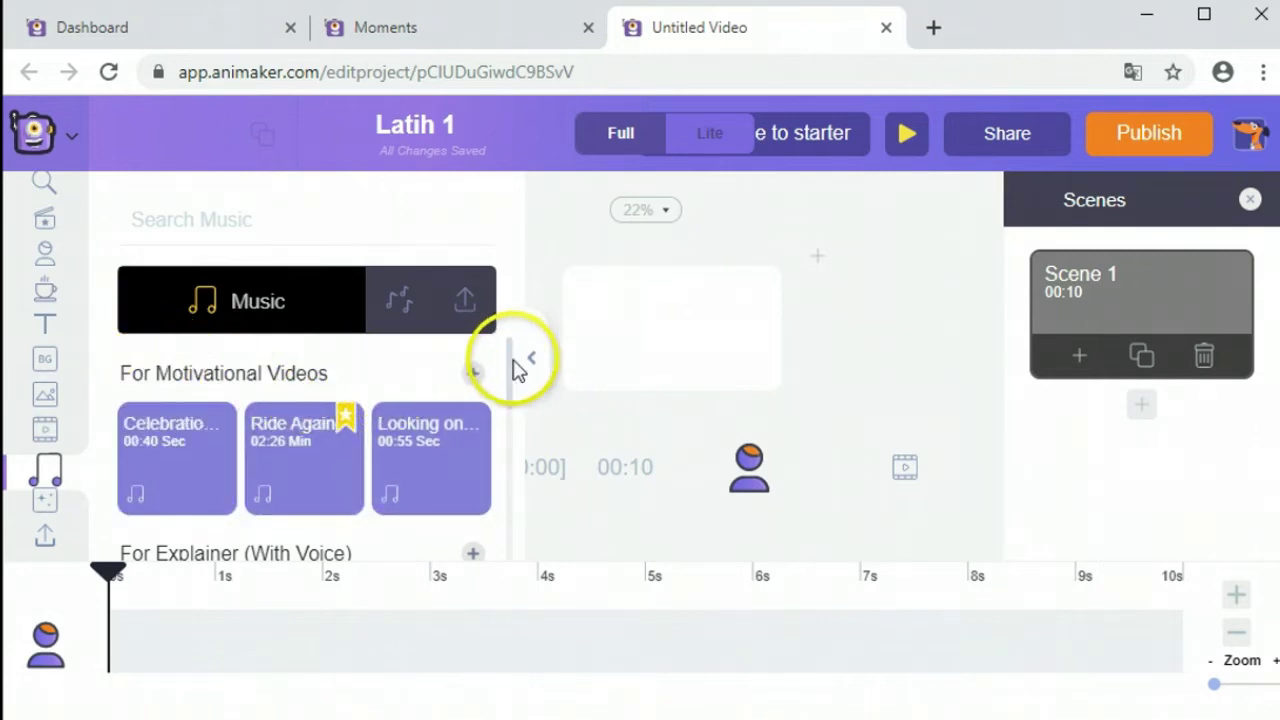
scroll(508, 397, down, 2)
scroll(510, 420, down, 2)
scroll(517, 380, up, 4)
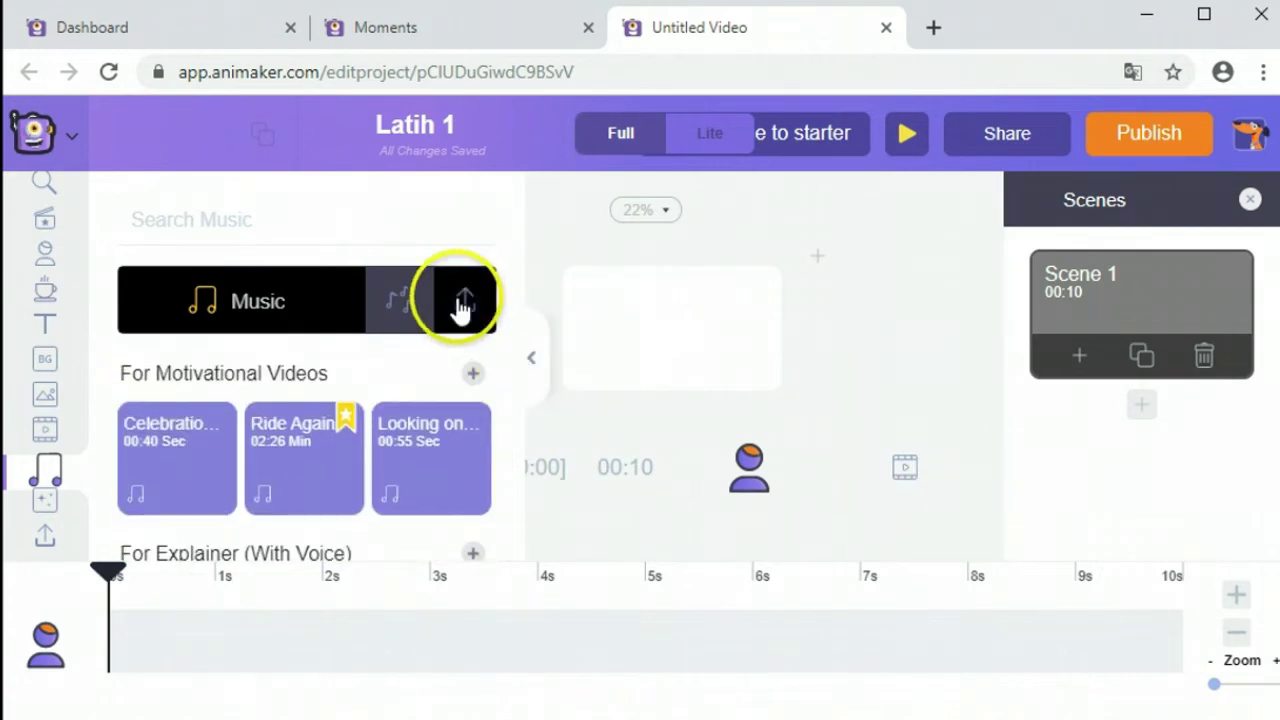
Browse the effects library from the welcome and balloon effects down to the later ones
click(44, 503)
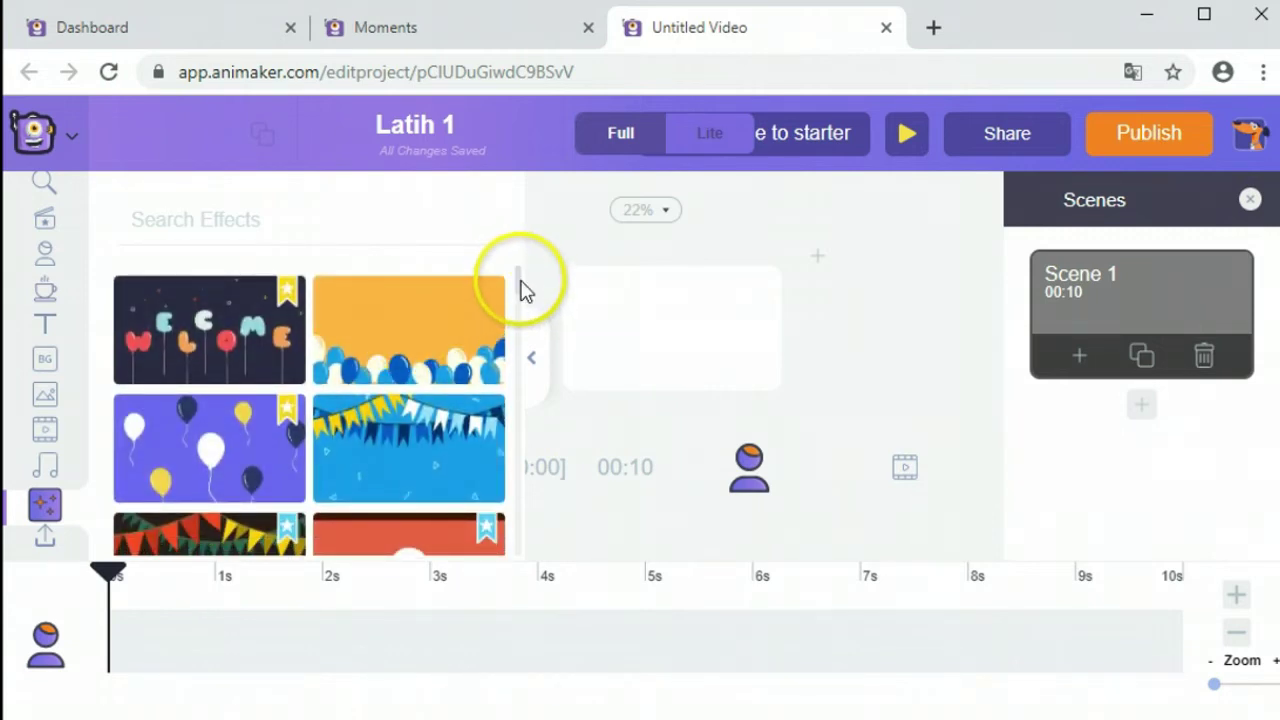
drag(519, 290, 537, 335)
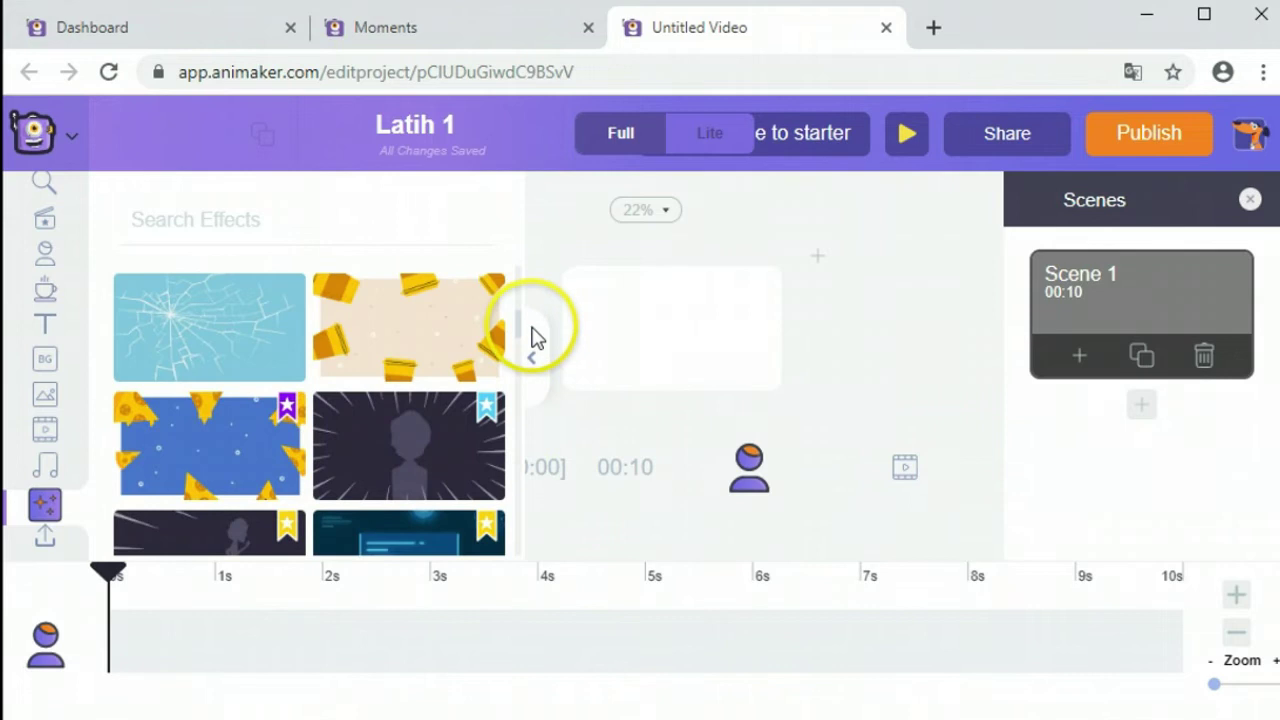
scroll(531, 337, down, 1)
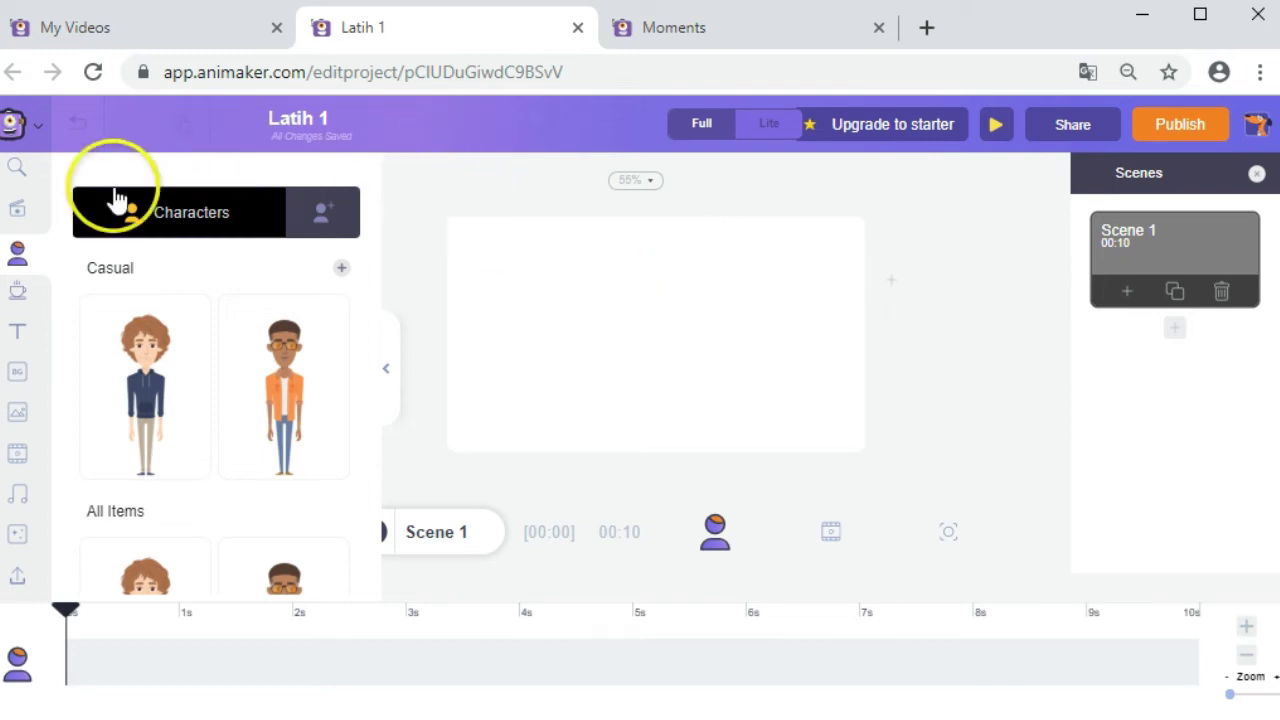
Set the green chalkboard classroom as the background of Scene 1 from the background library
click(17, 381)
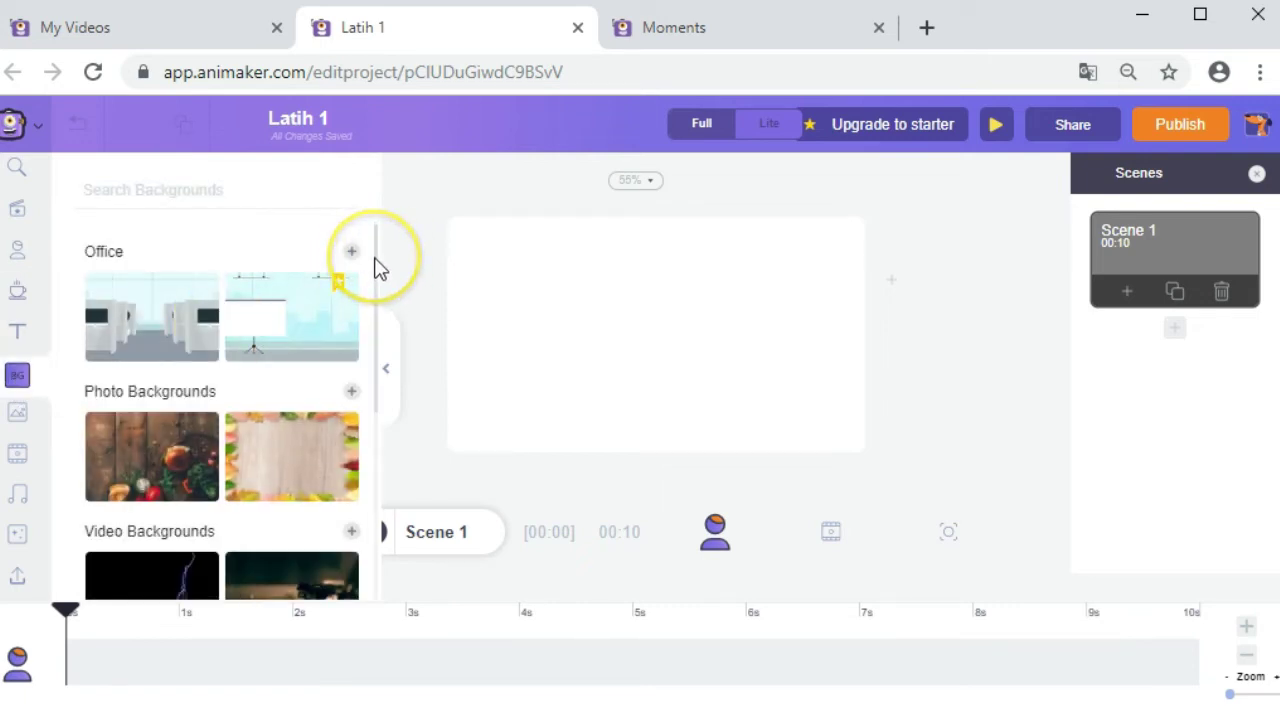
drag(377, 281, 398, 598)
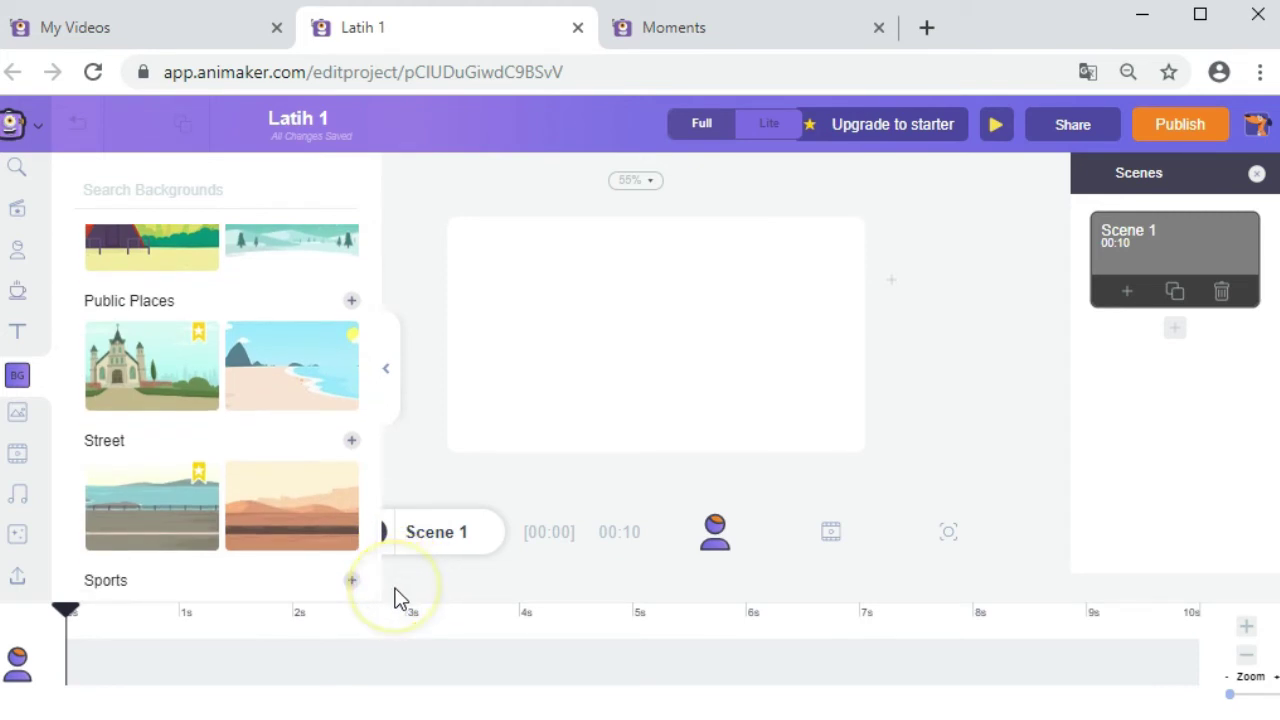
scroll(290, 460, down, 5)
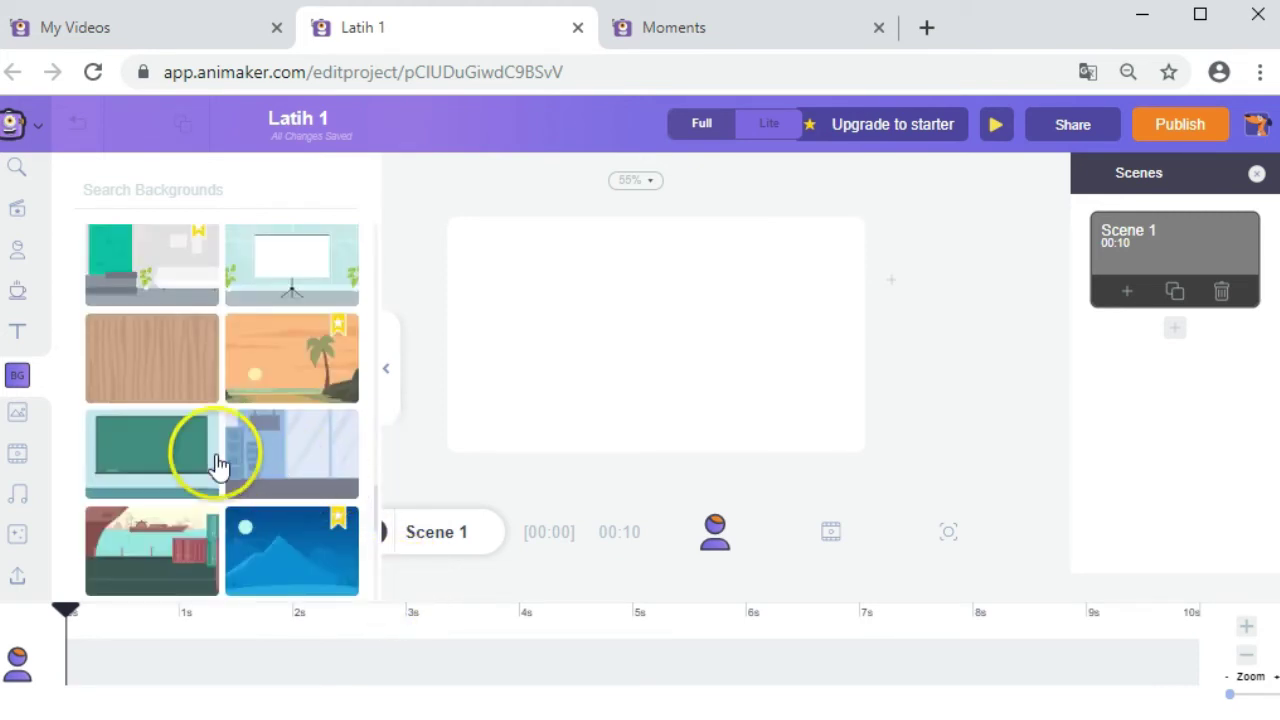
click(155, 467)
click(742, 328)
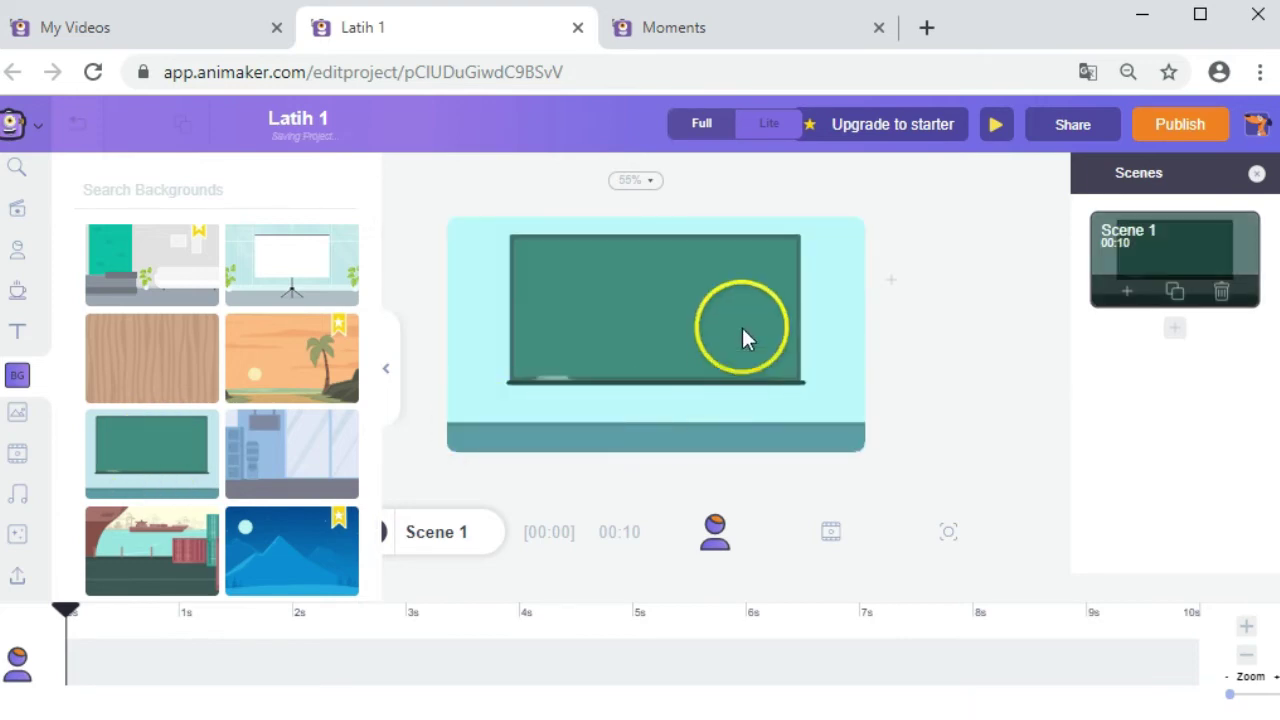
click(737, 329)
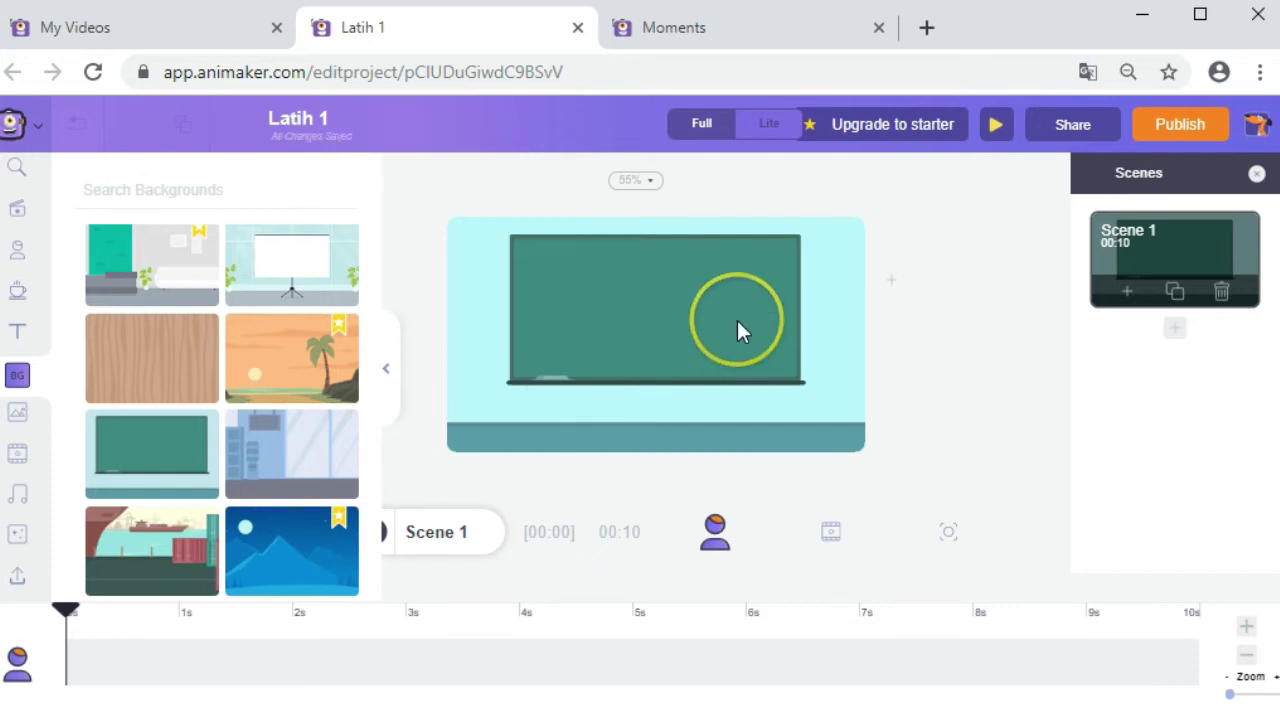
Add a blank second scene after Scene 1 and switch back to Scene 1
click(581, 305)
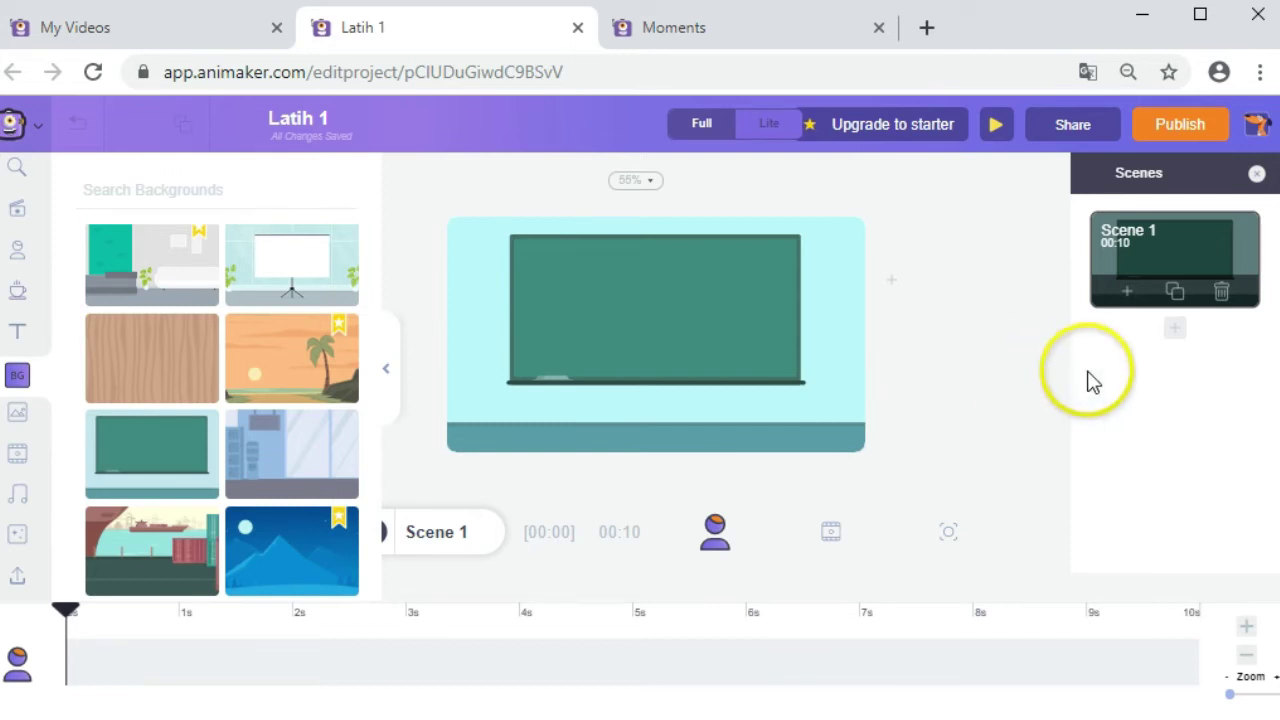
click(892, 282)
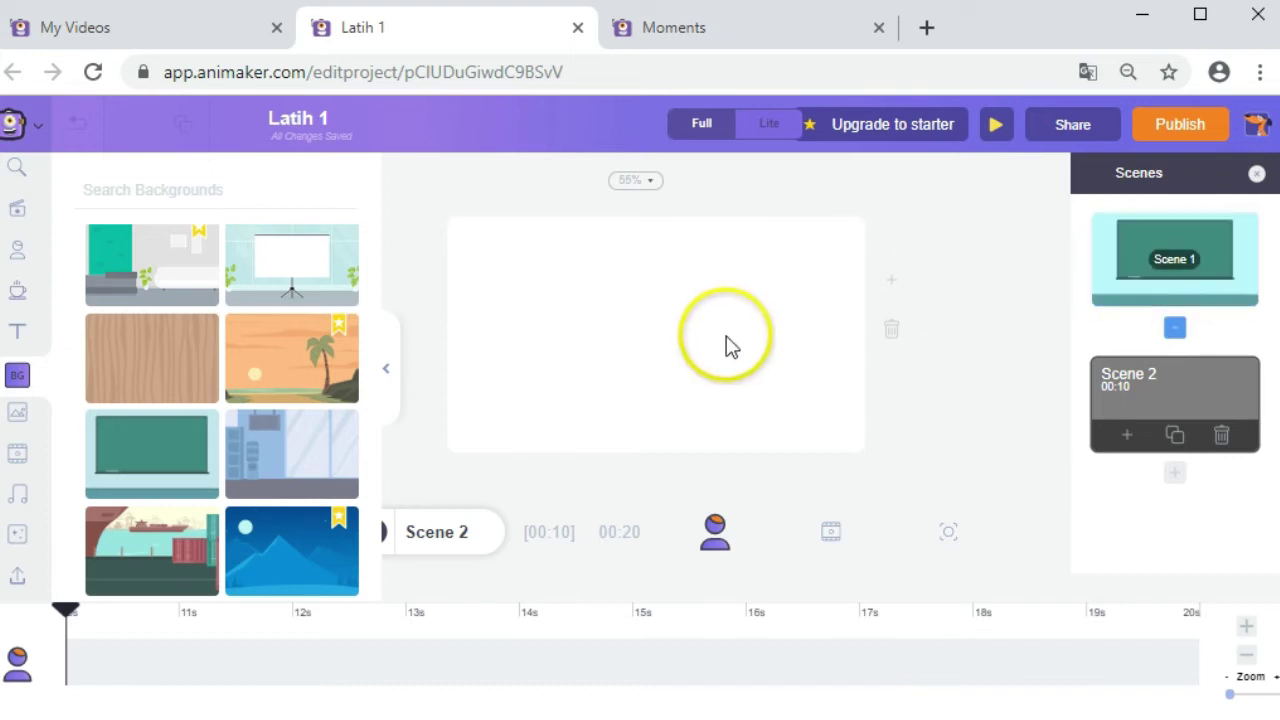
click(1133, 281)
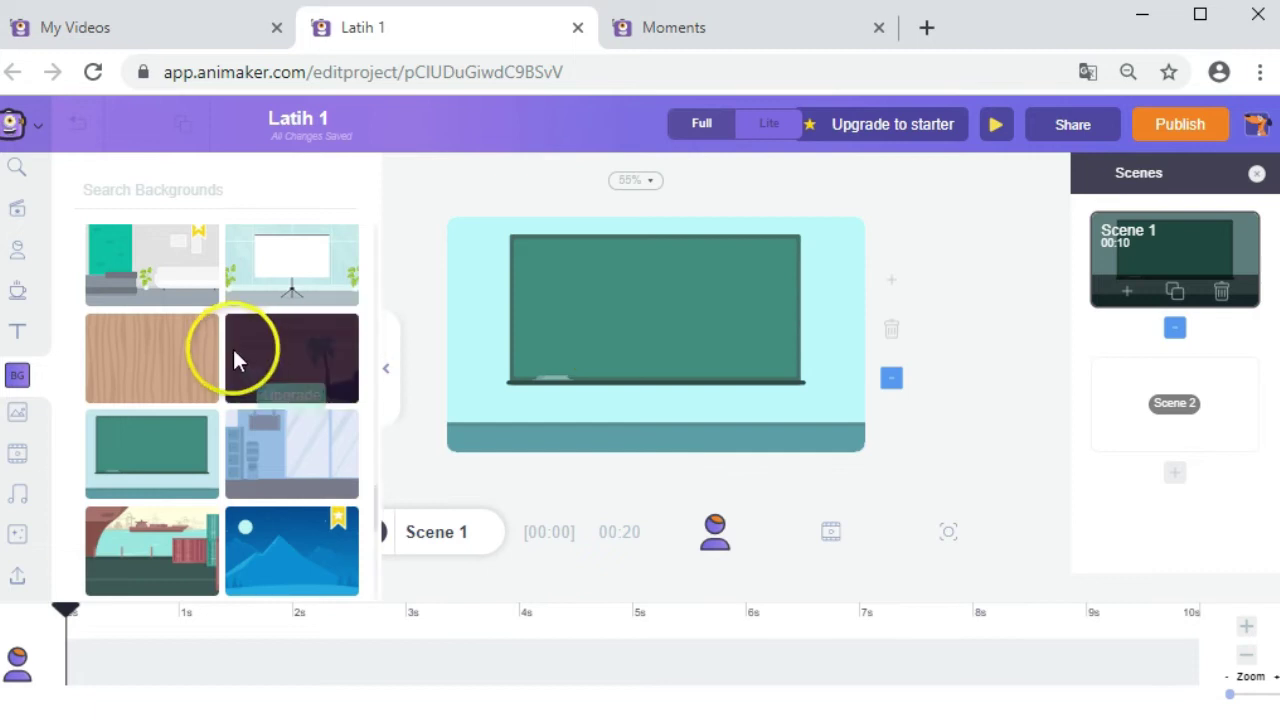
Add the male character with glasses and a dark blue sweater to Scene 1 and place him beside the chalkboard's left edge
click(24, 263)
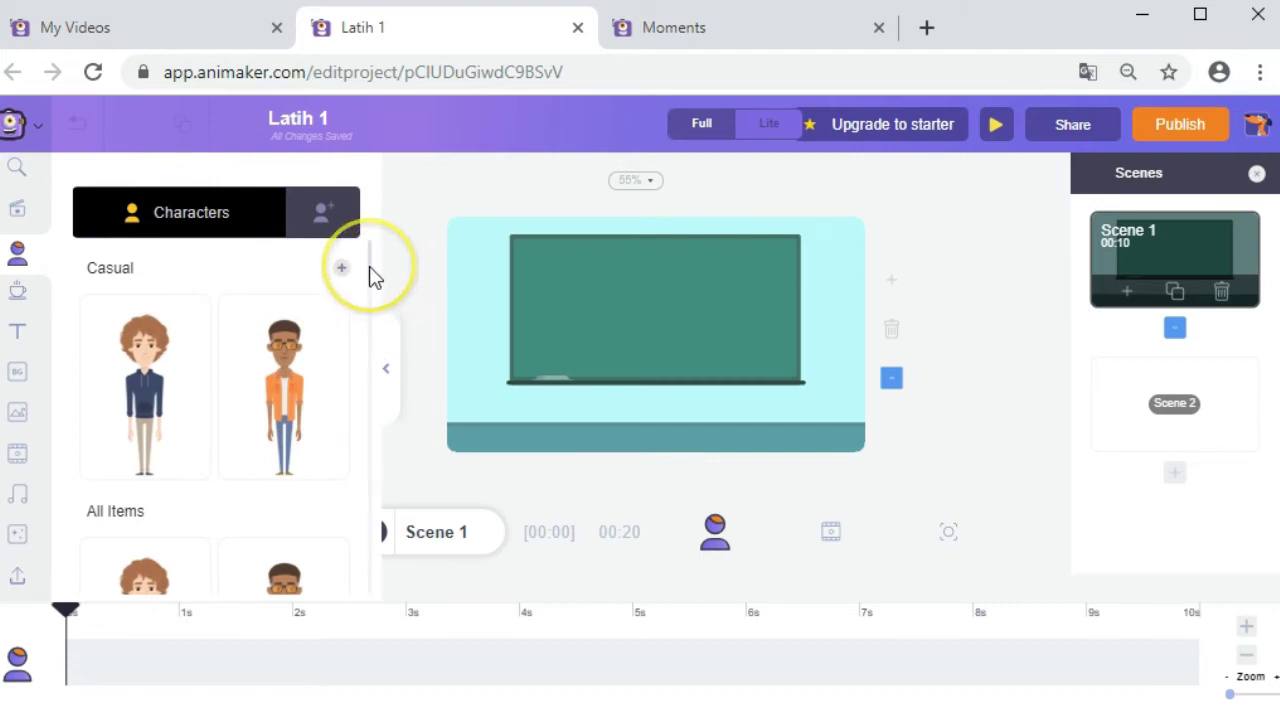
drag(370, 277, 376, 327)
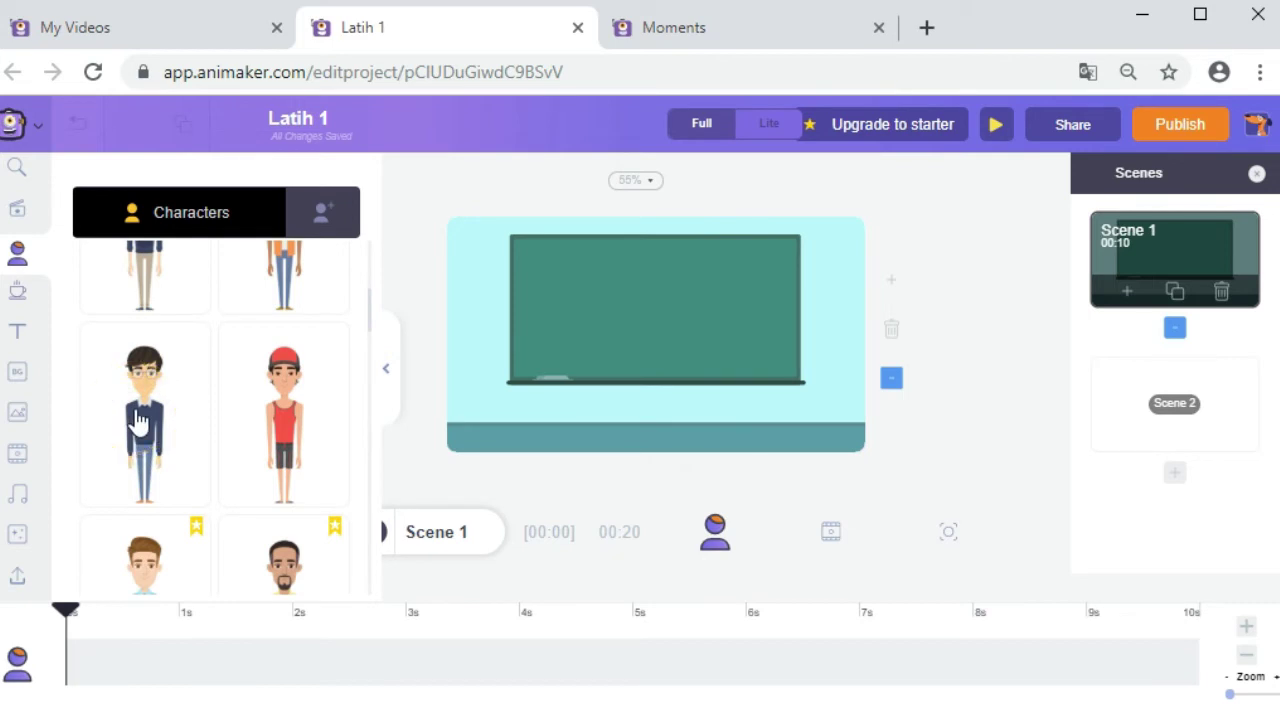
click(138, 420)
drag(649, 343, 519, 366)
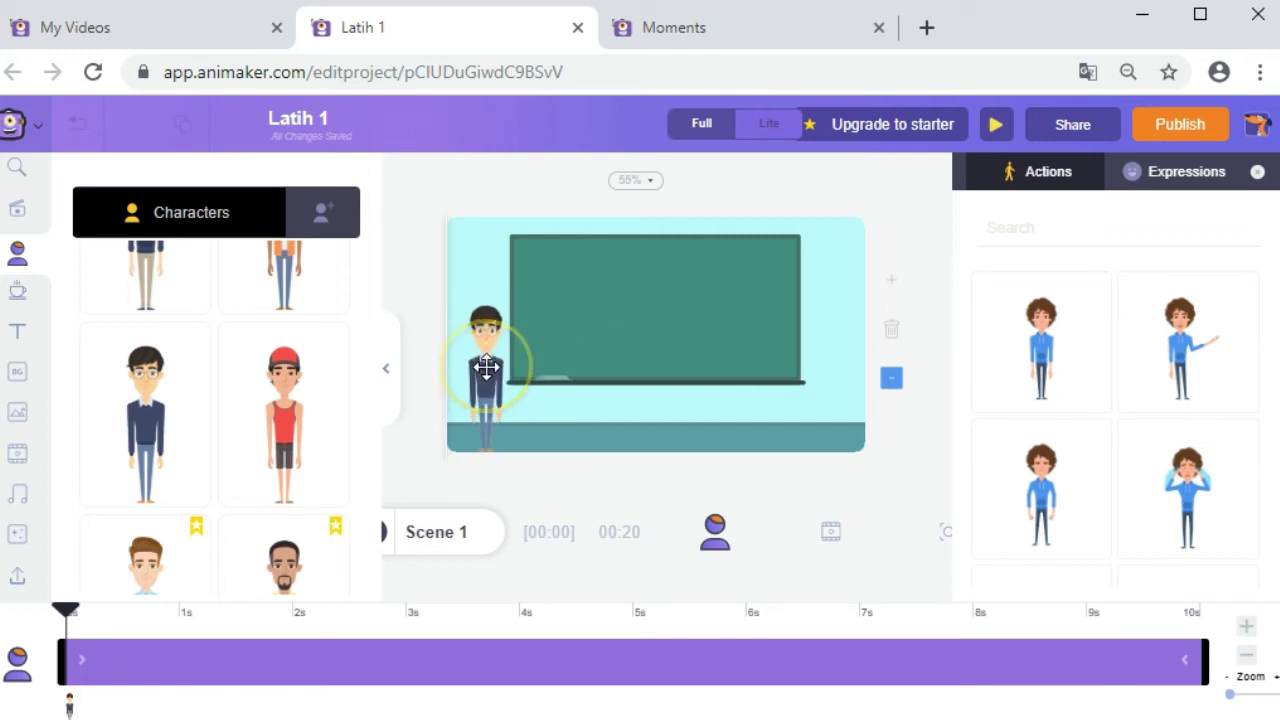
drag(485, 367, 483, 367)
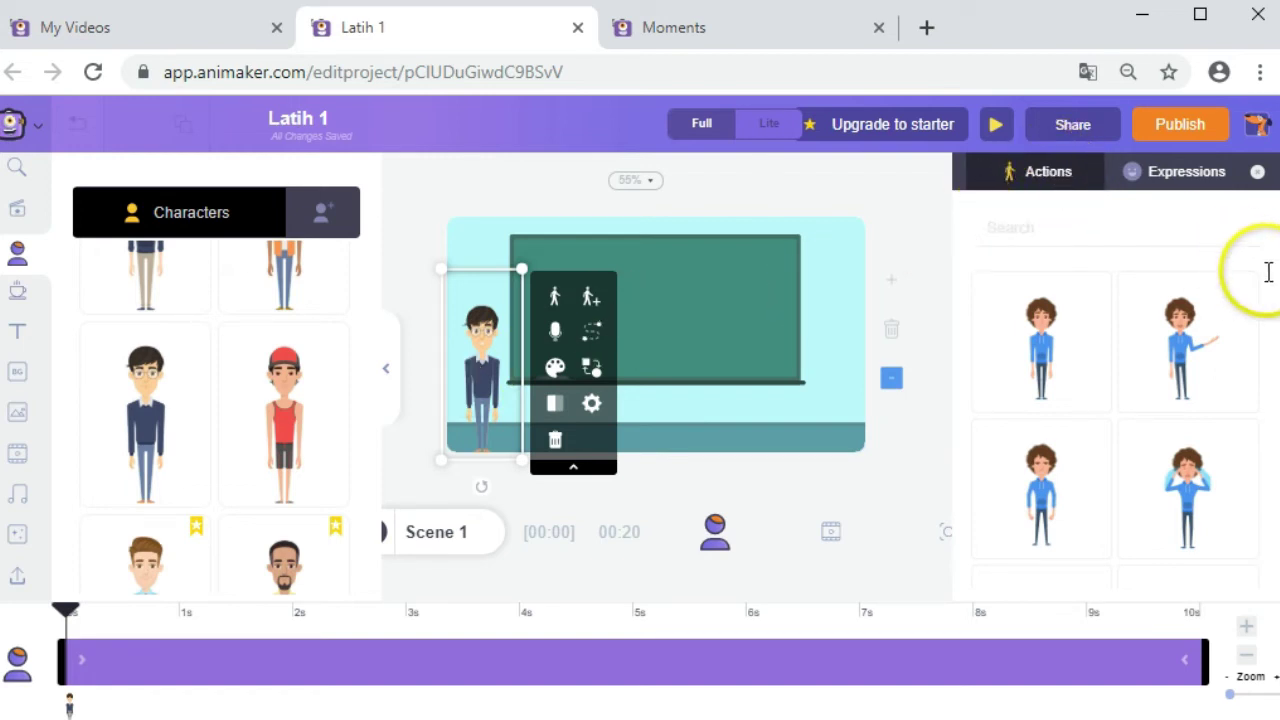
Apply the side-facing presenting action to the character with glasses and set his expression to Happy
scroll(1194, 457, down, 2)
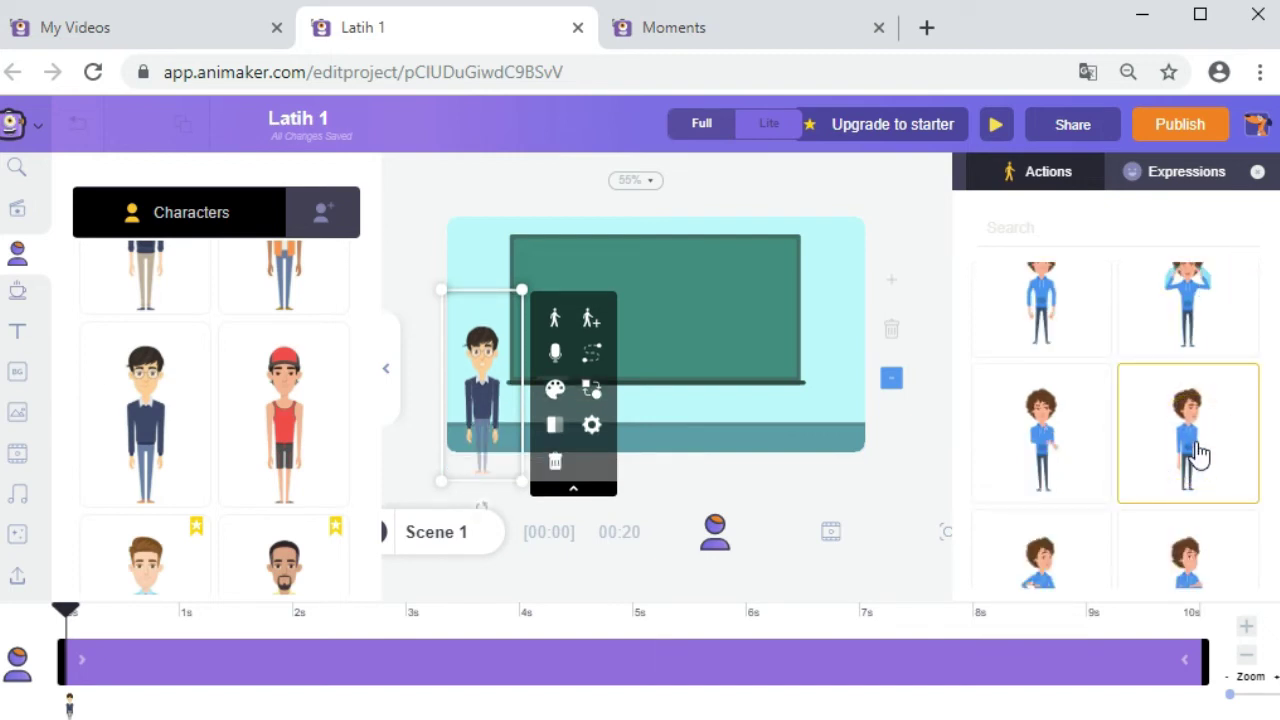
click(1198, 455)
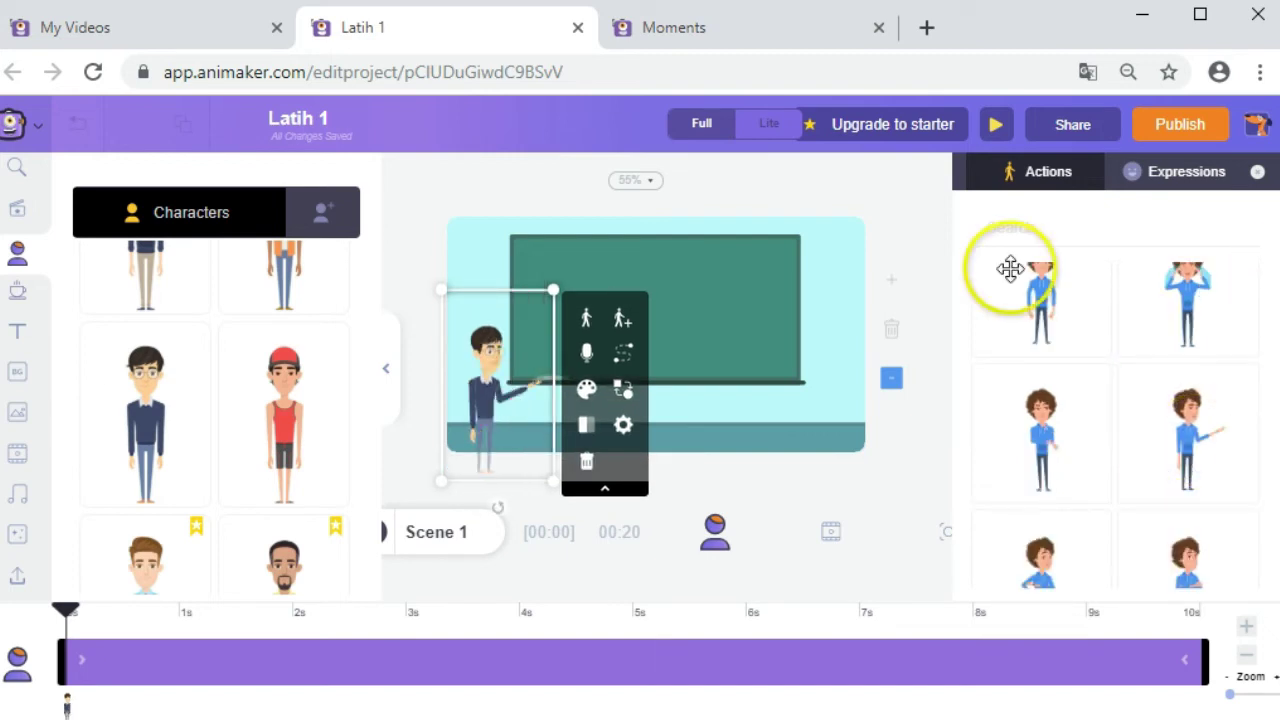
click(1187, 181)
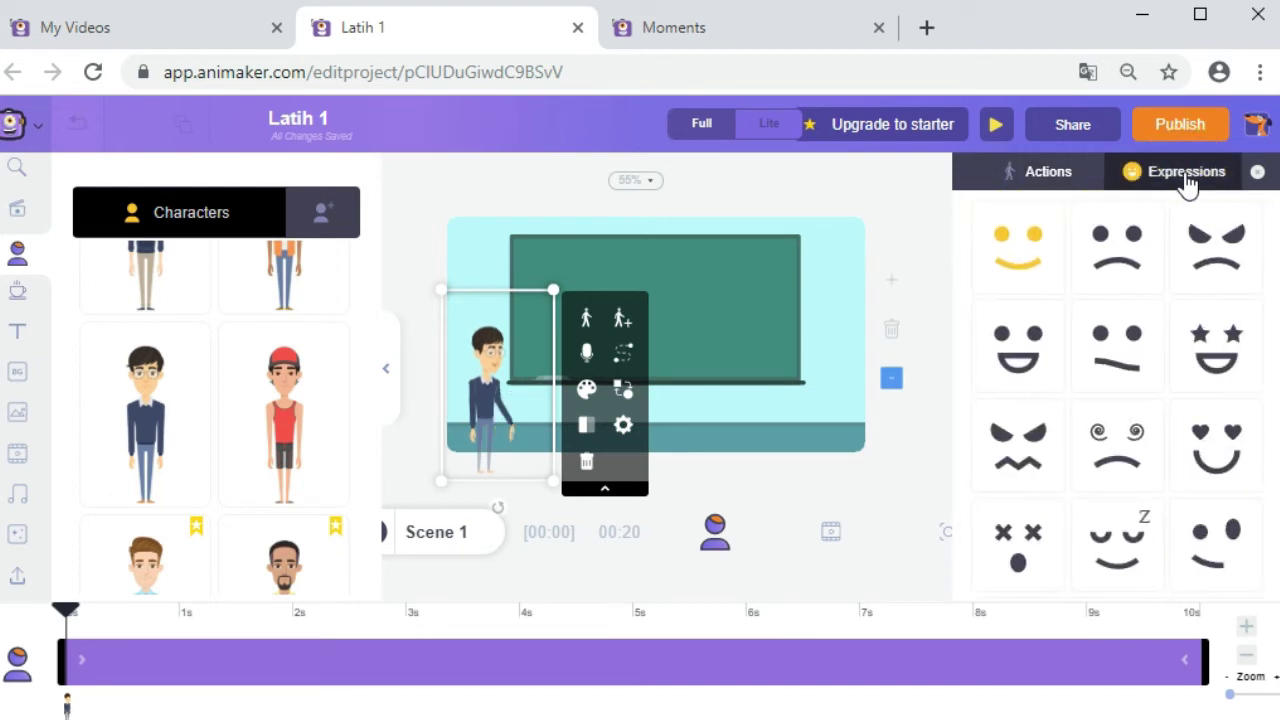
click(1032, 262)
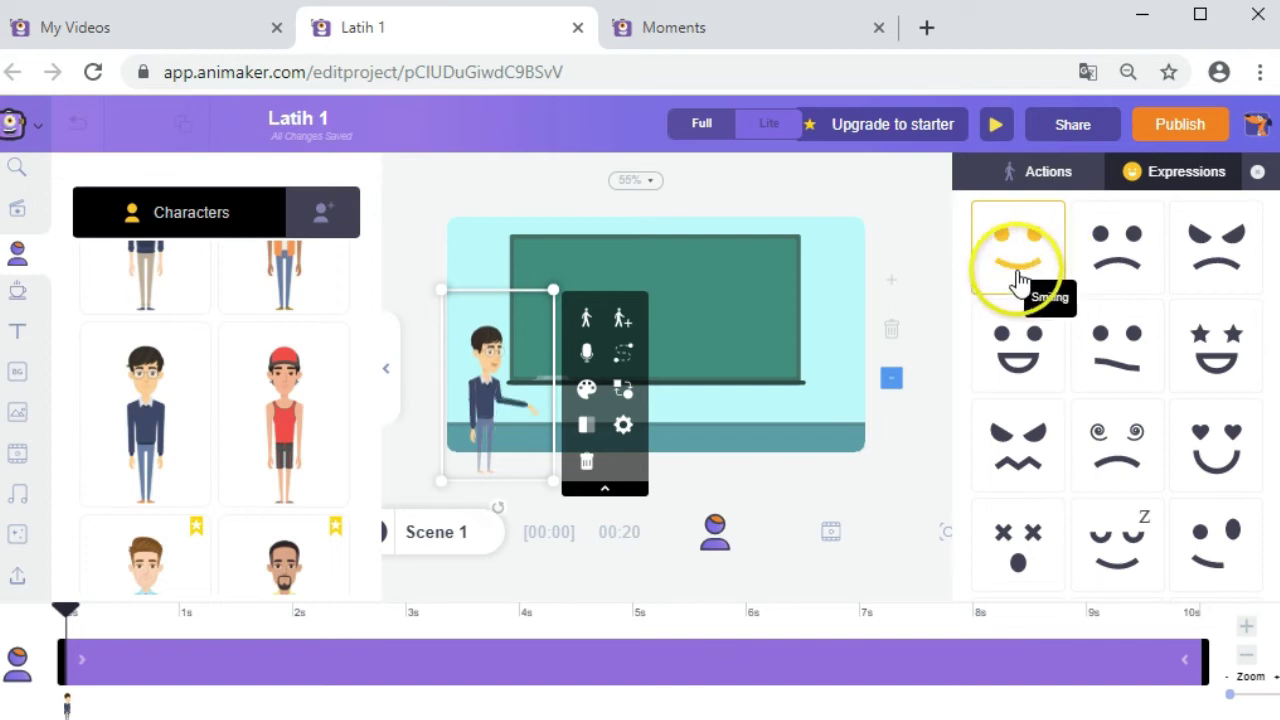
click(1014, 366)
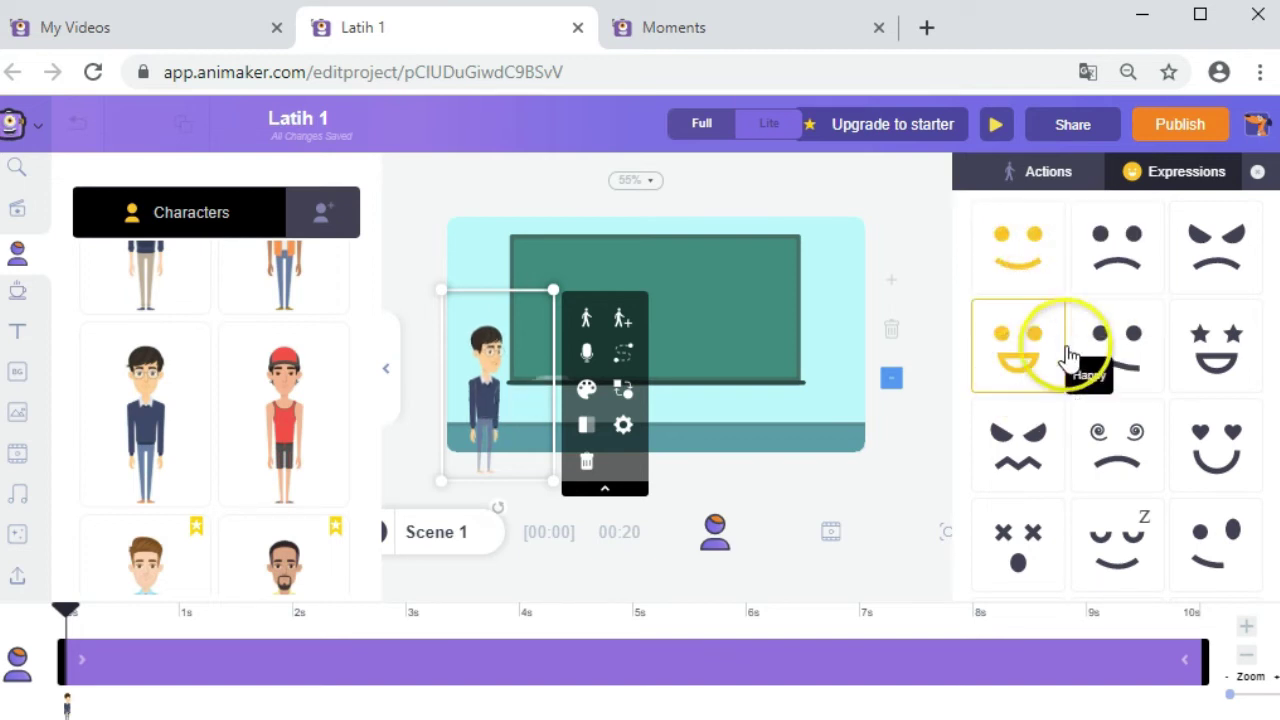
click(1120, 337)
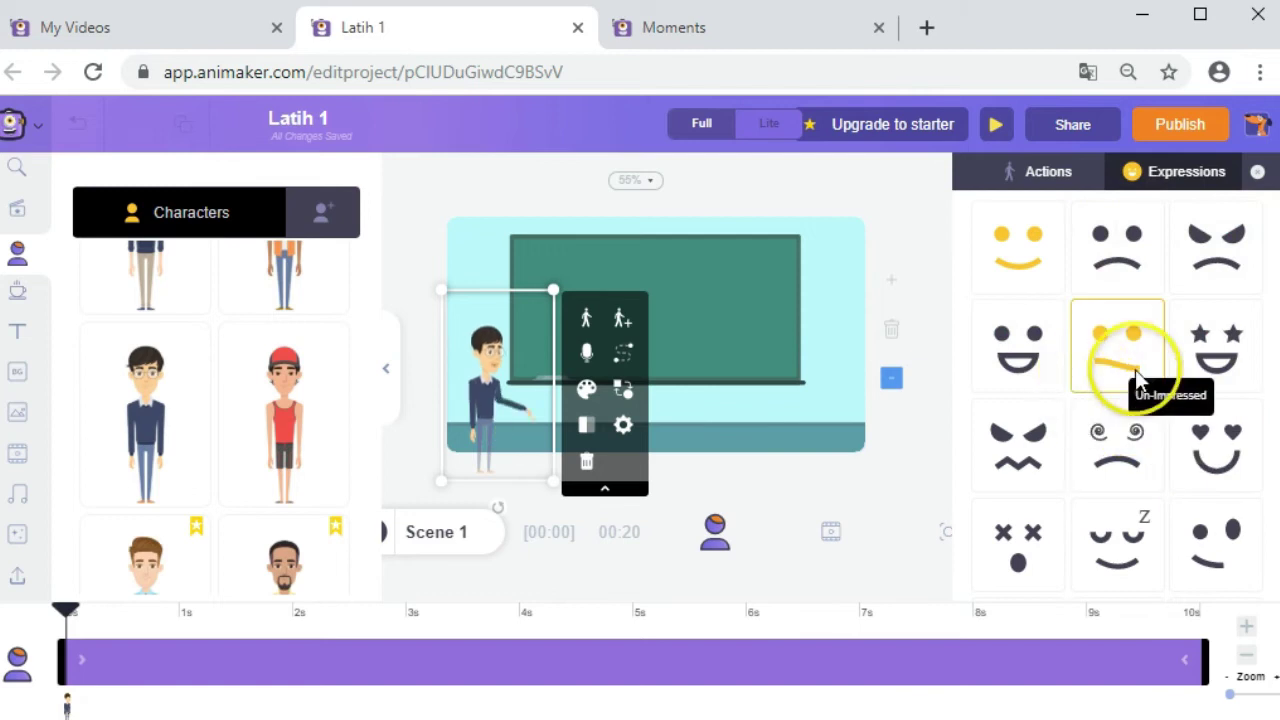
click(1012, 352)
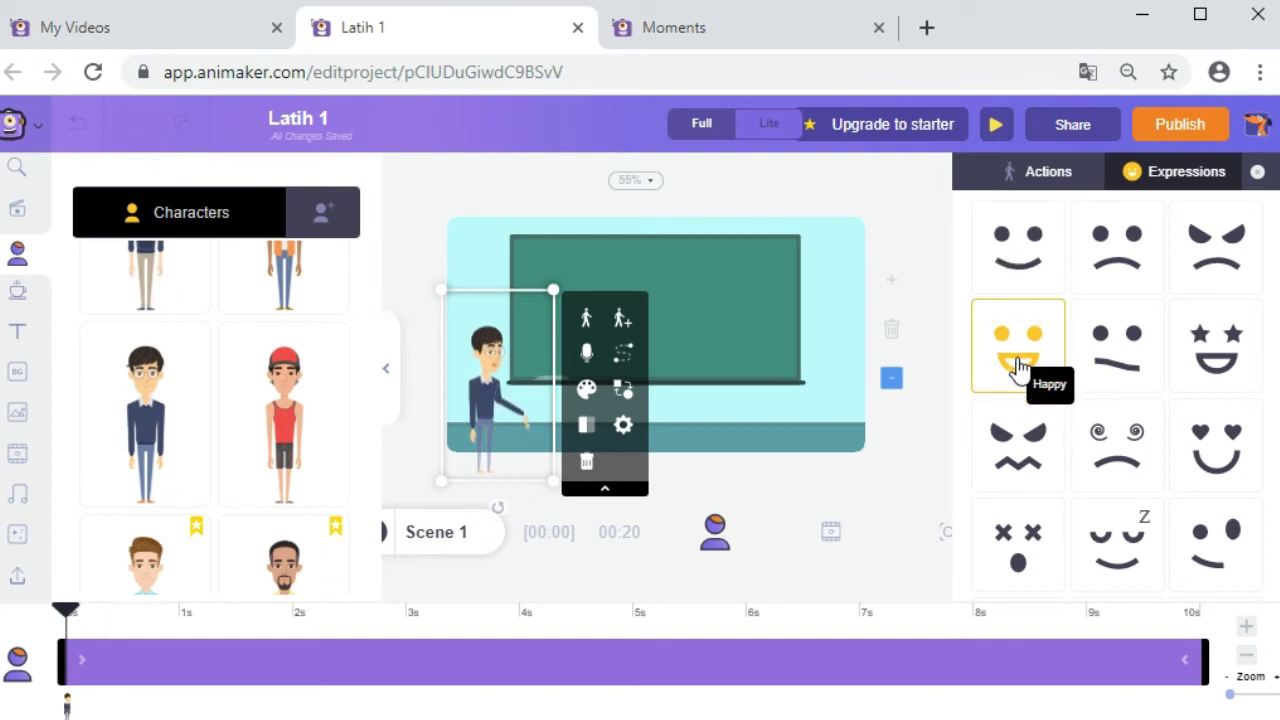
click(765, 364)
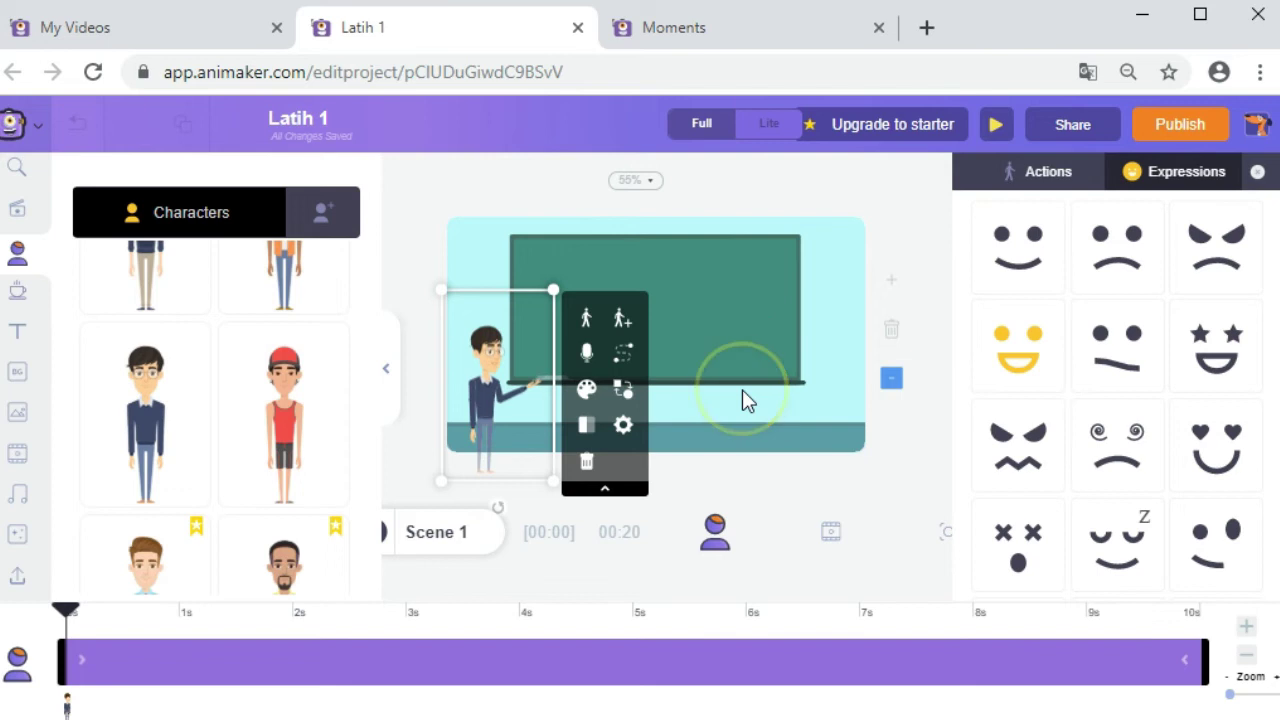
click(480, 246)
click(500, 390)
drag(500, 395, 430, 330)
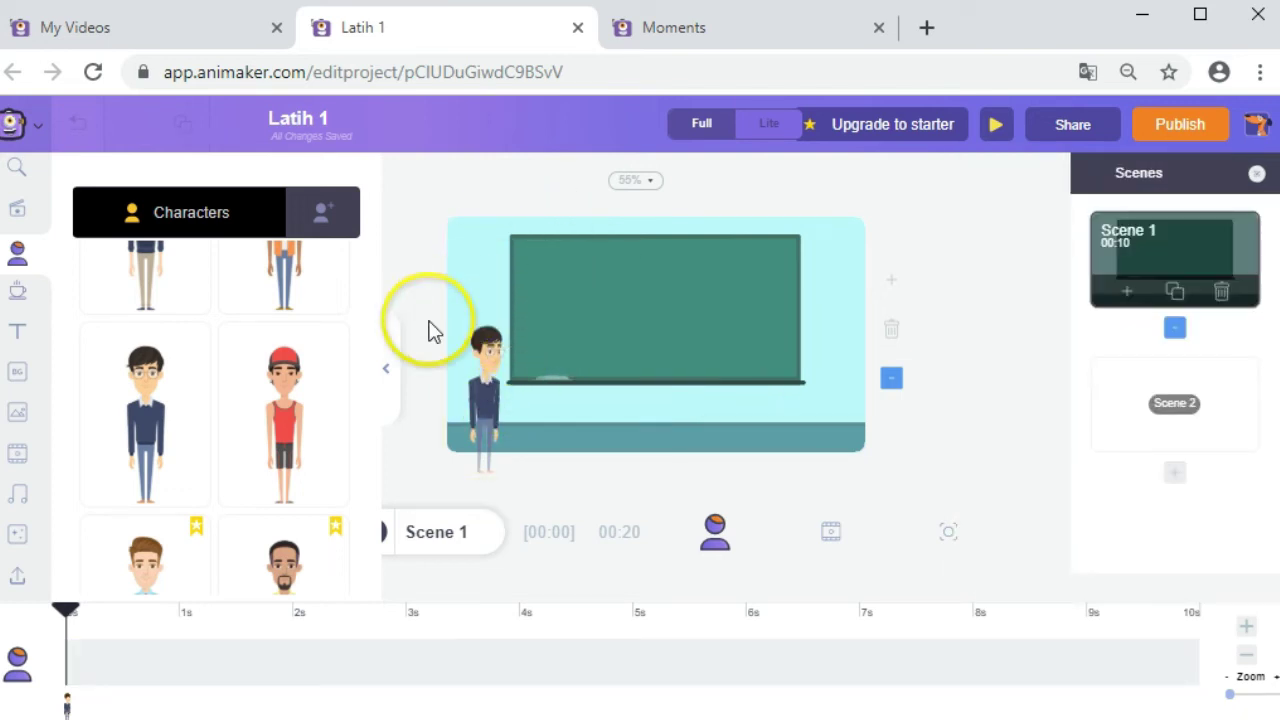
Add the "The Home Coming" text template to the chalkboard with the title "Selamat Datang" and the subtitle "di Kelas Matematika"
click(18, 338)
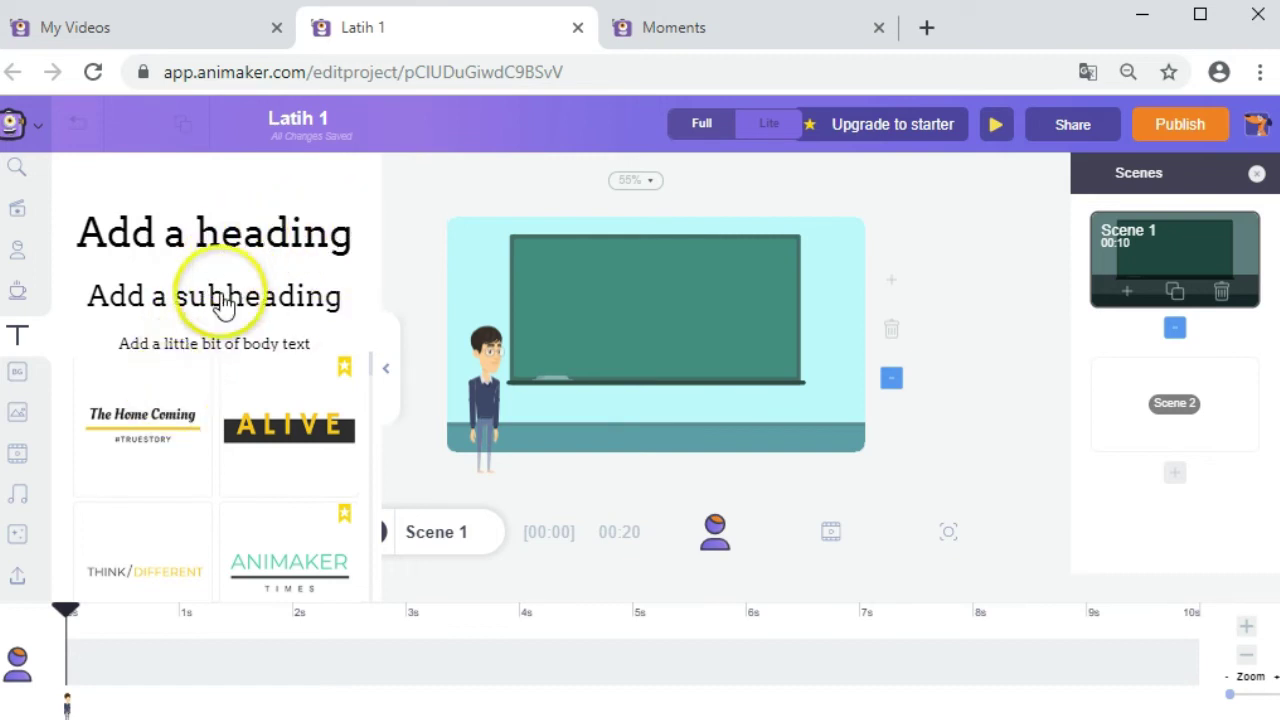
click(143, 436)
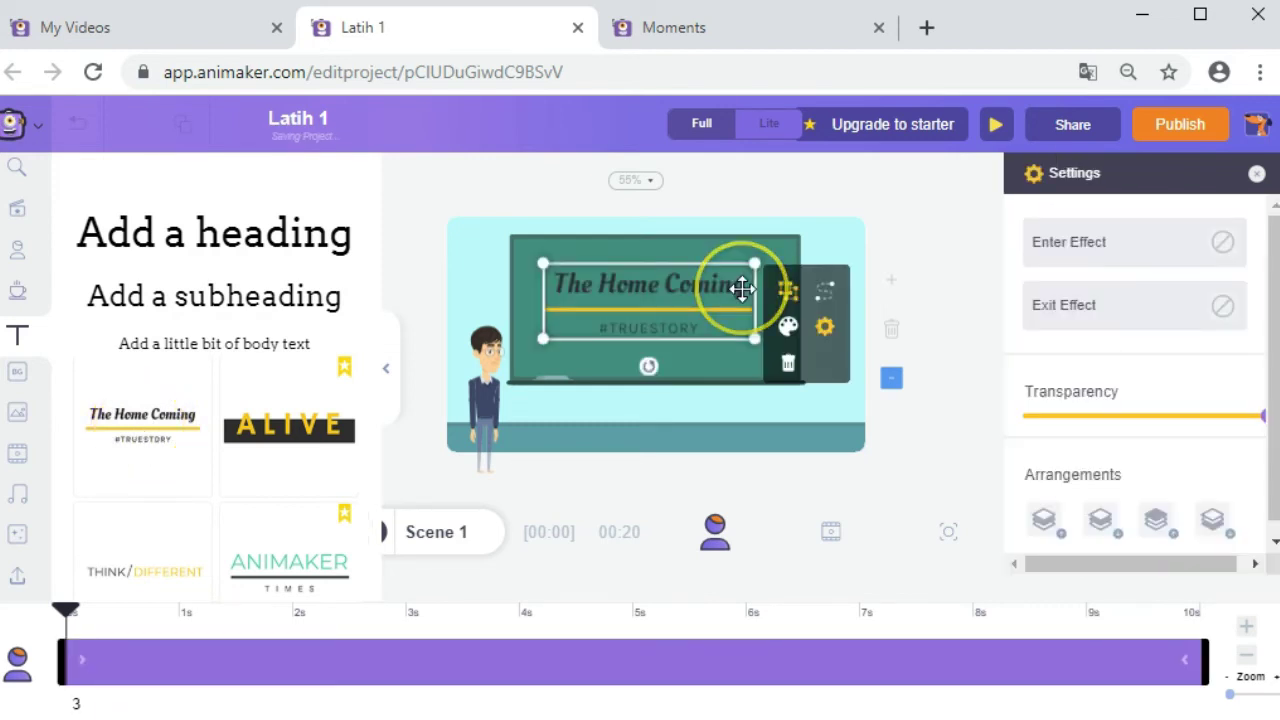
double_click(742, 289)
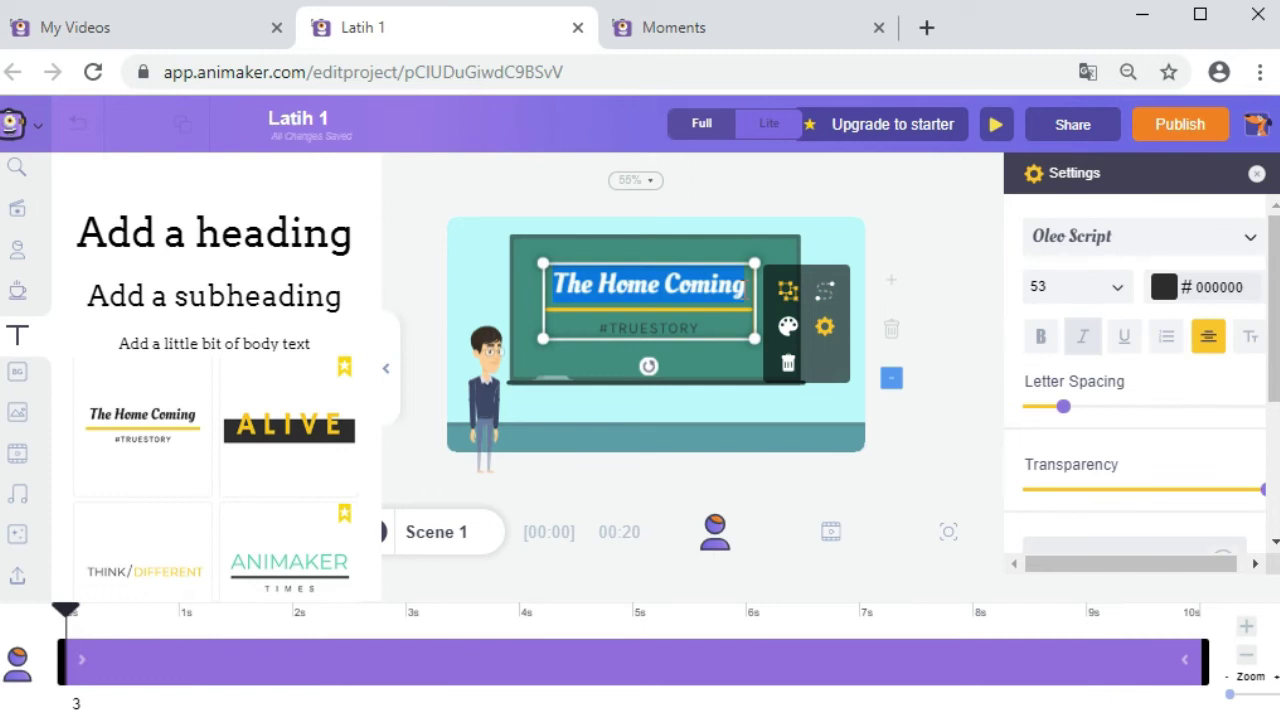
key(BackSpace)
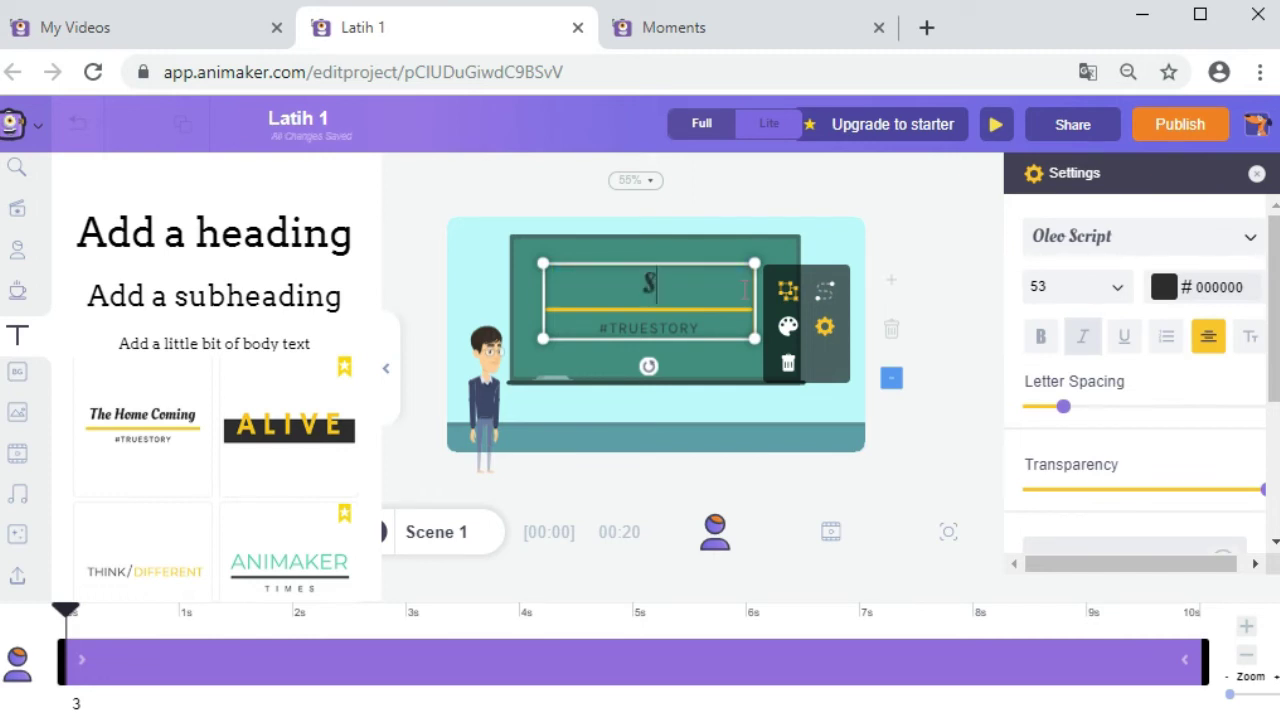
text(Selamat Datang)
click(724, 309)
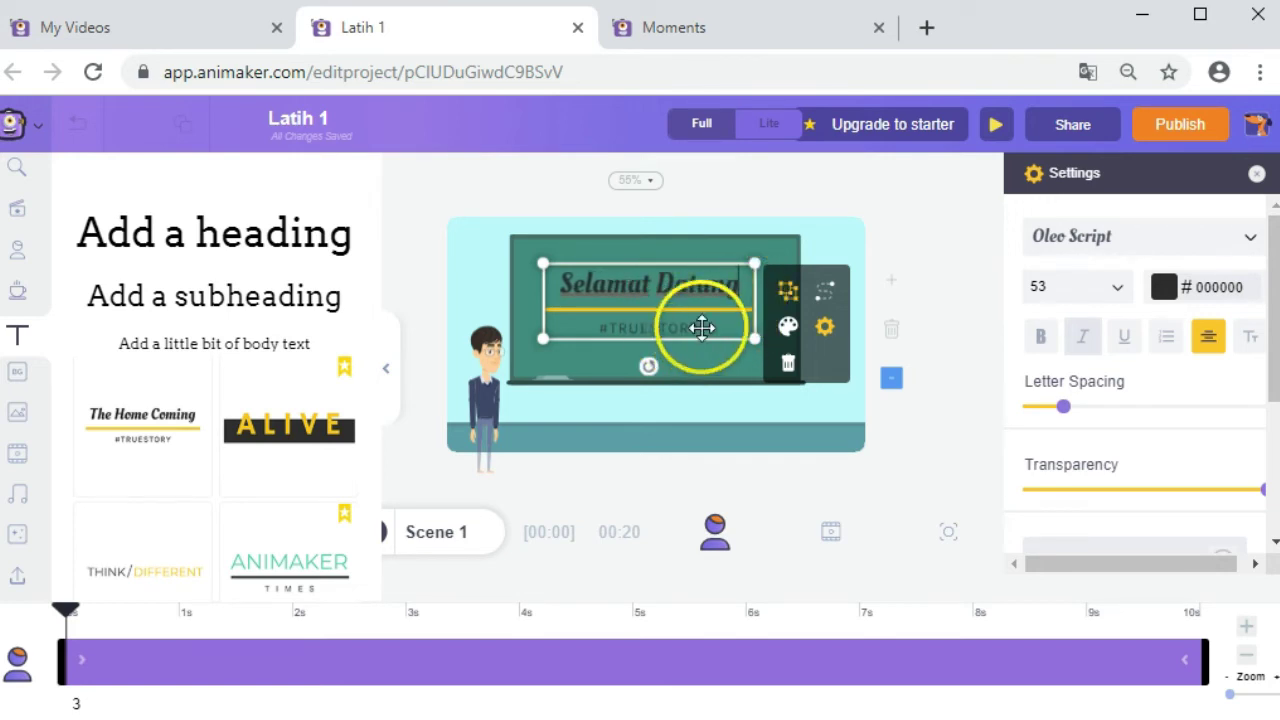
double_click(702, 328)
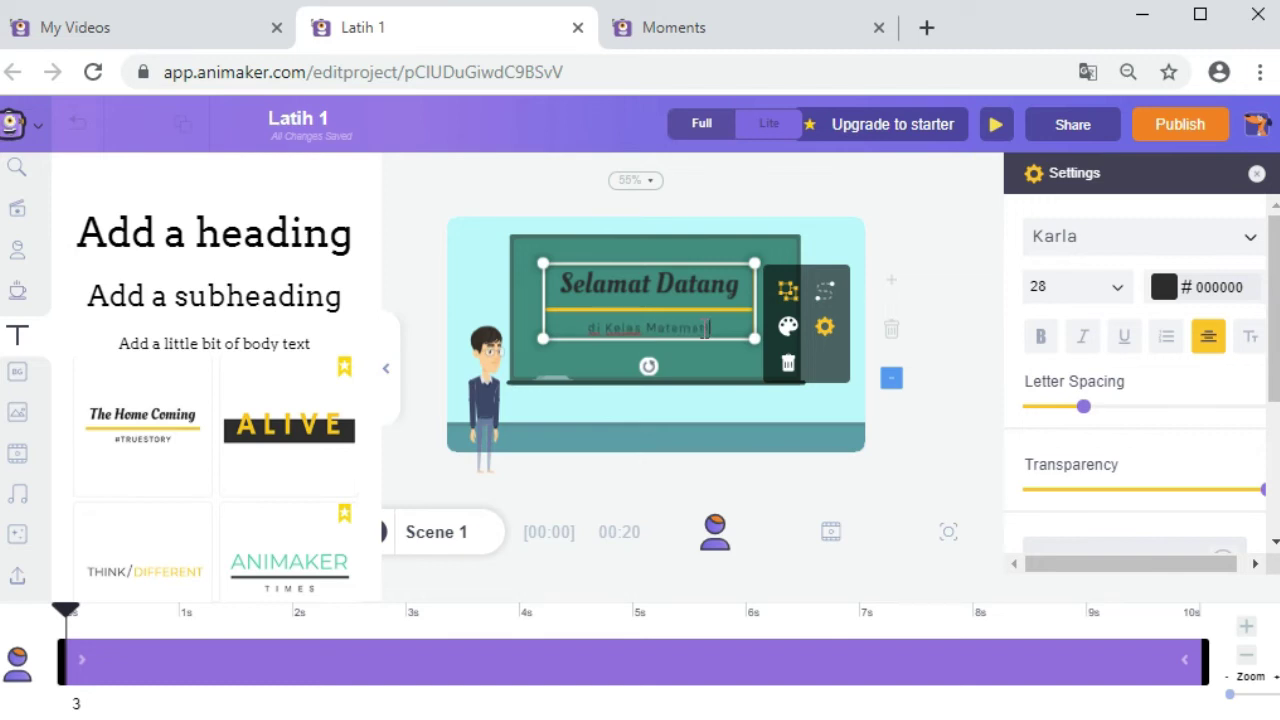
Set the font size of the subtitle "di Kelas Matematika" to 16 and its font to Bowlby One SC
drag(704, 330, 609, 335)
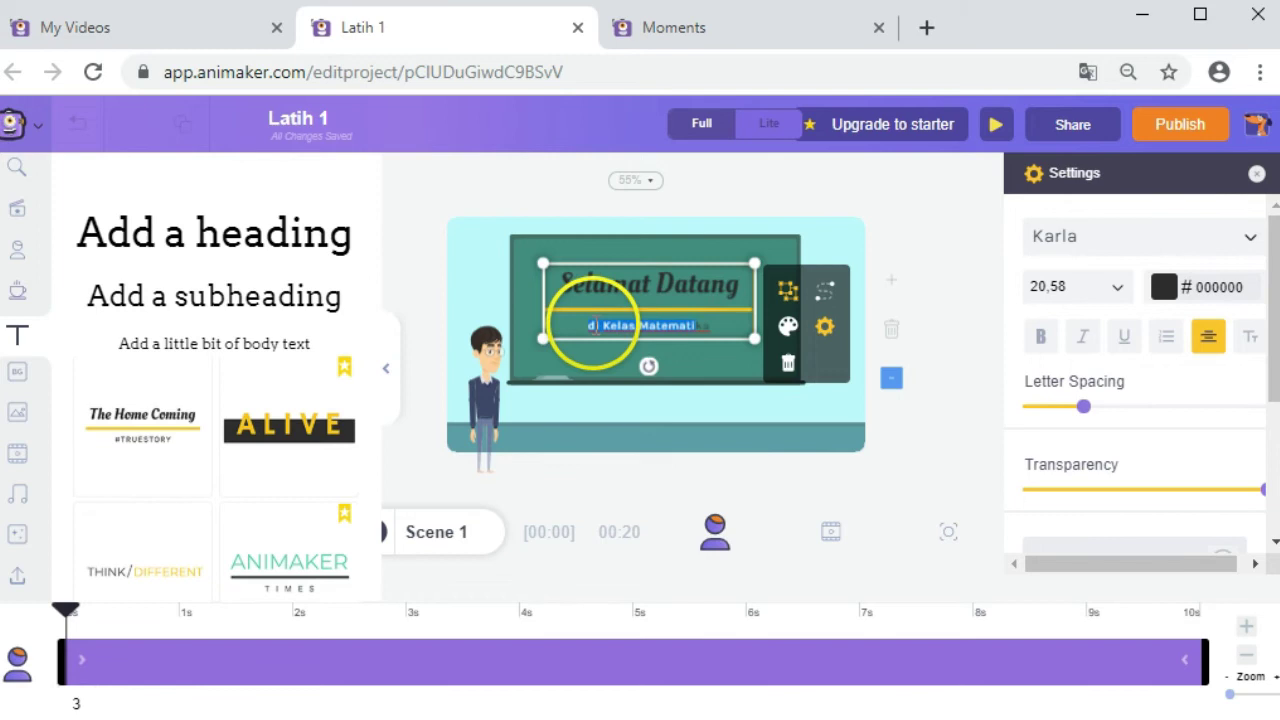
drag(708, 325, 585, 326)
click(1118, 292)
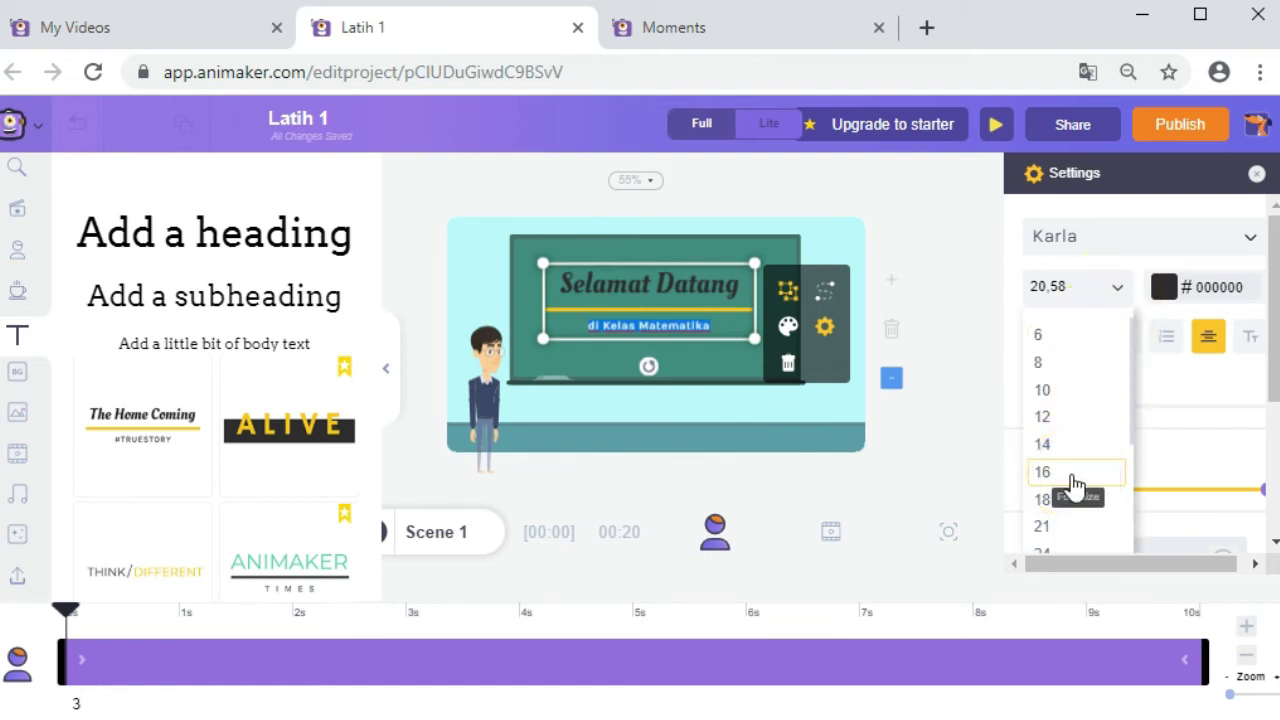
click(1068, 496)
click(1250, 238)
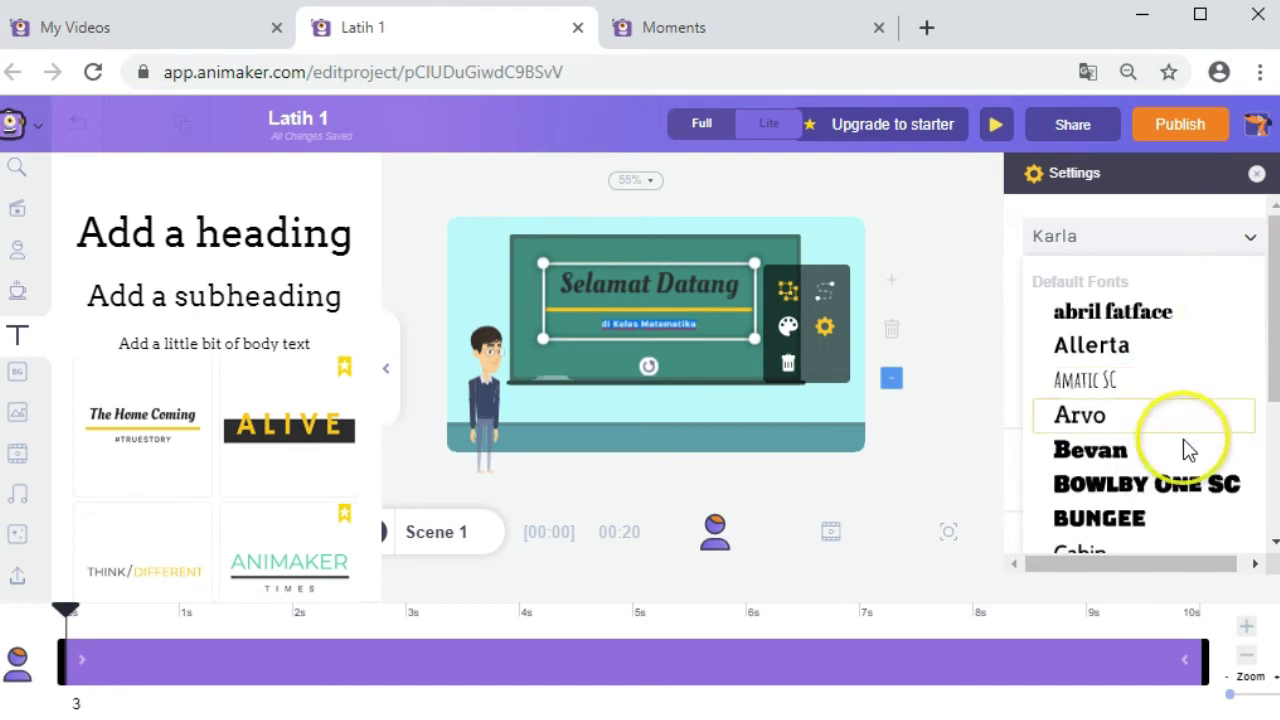
click(1110, 488)
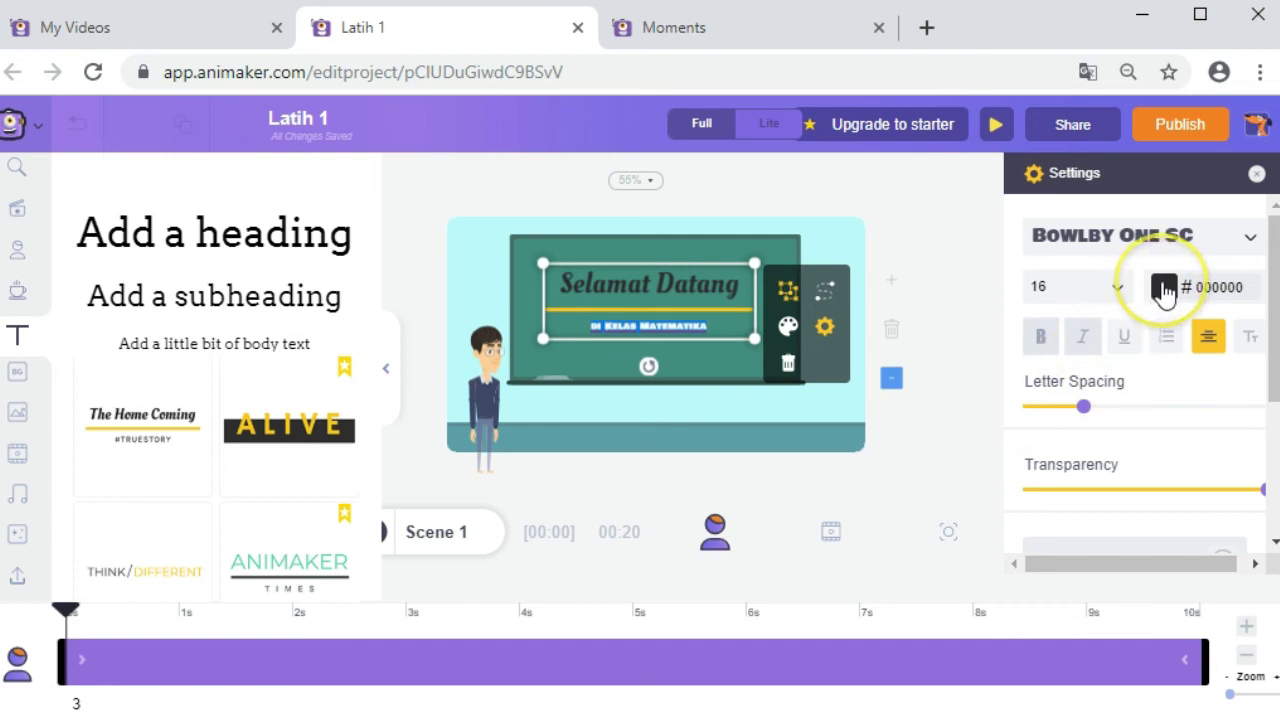
Change the color of the subtitle "di Kelas Matematika" to yellow
click(1164, 288)
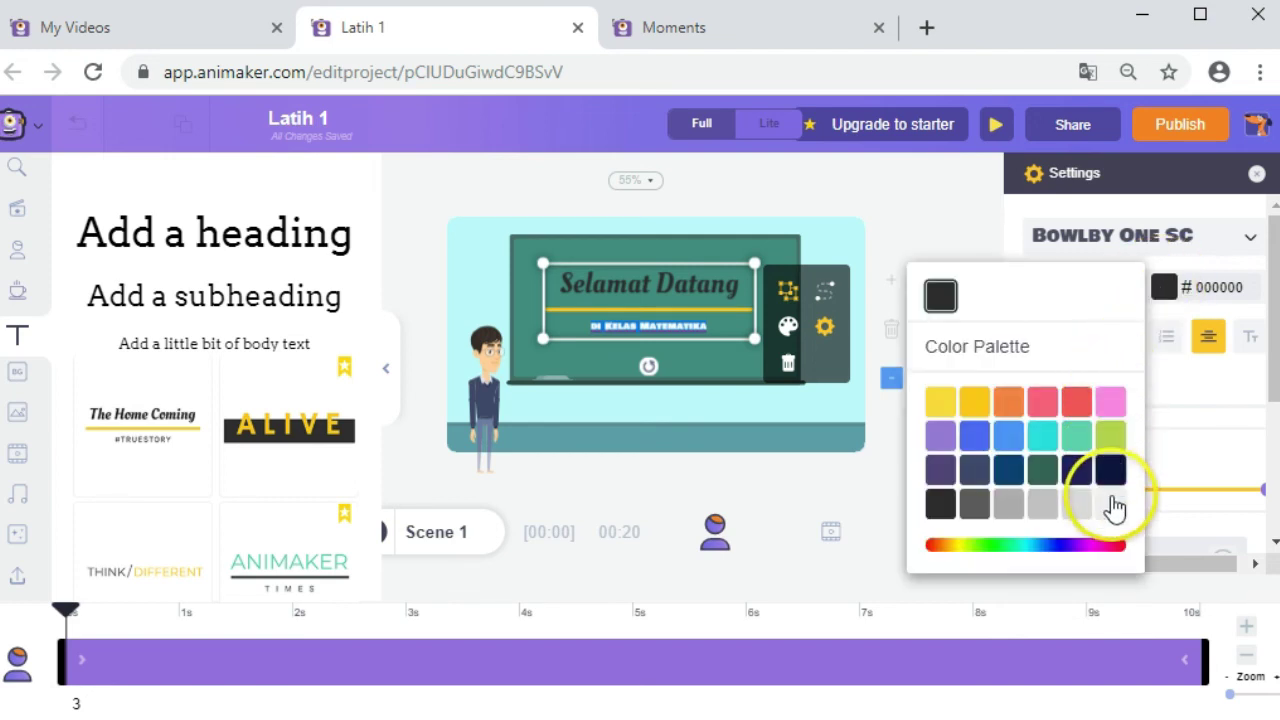
click(945, 415)
click(727, 377)
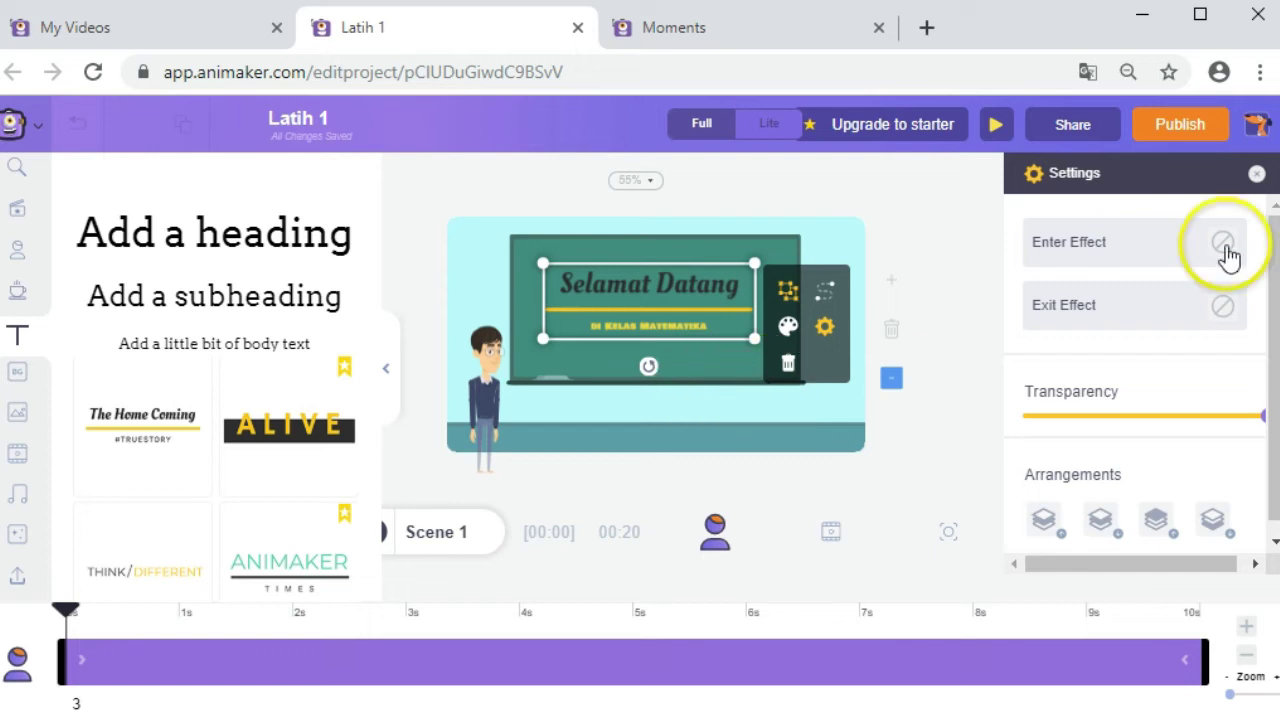
Apply an enter effect to the welcome text on the Scene 1 chalkboard
click(1145, 255)
click(1058, 398)
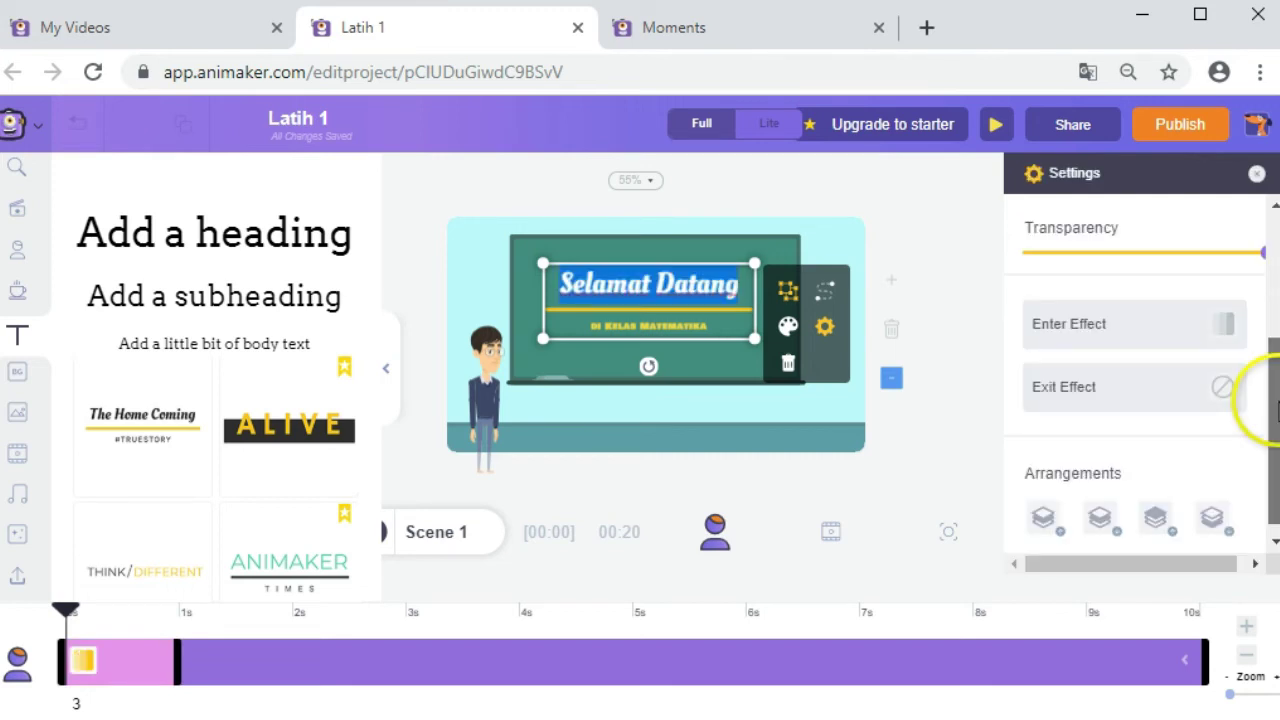
scroll(1262, 400, down, 1)
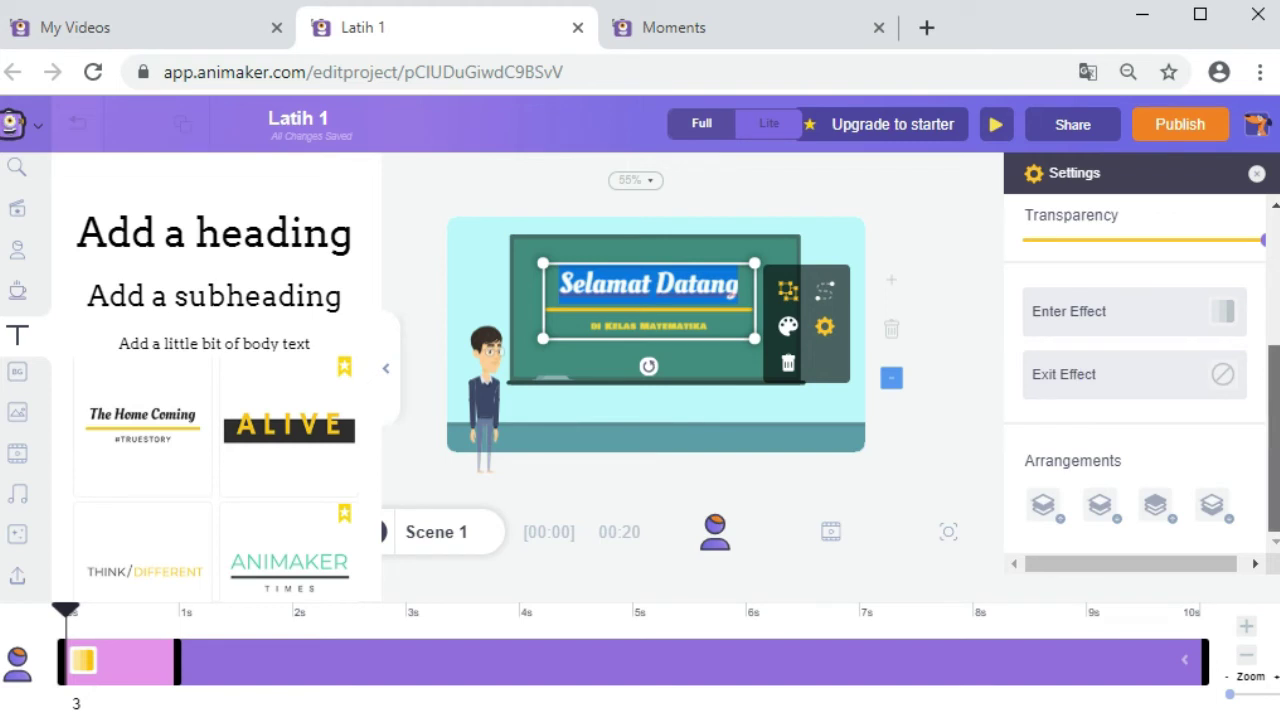
click(968, 352)
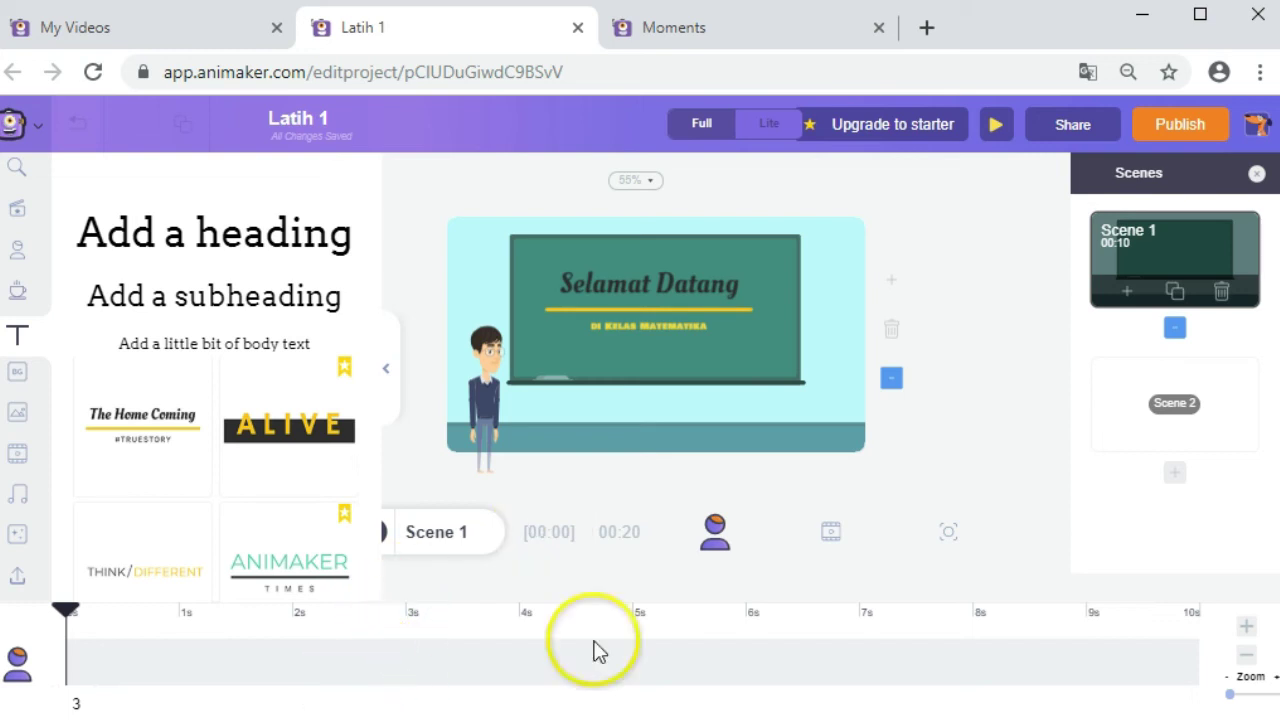
Reduce the duration of Scene 1 to 0.1 seconds
click(630, 552)
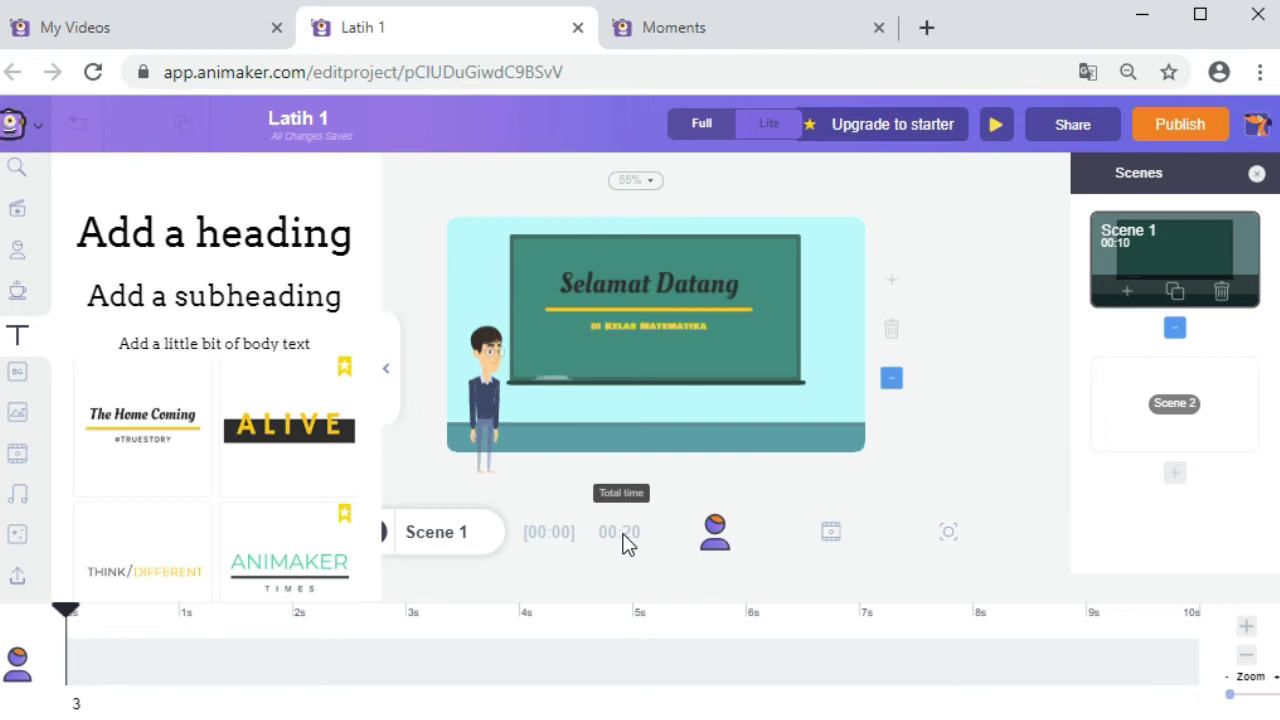
click(1088, 611)
click(1247, 656)
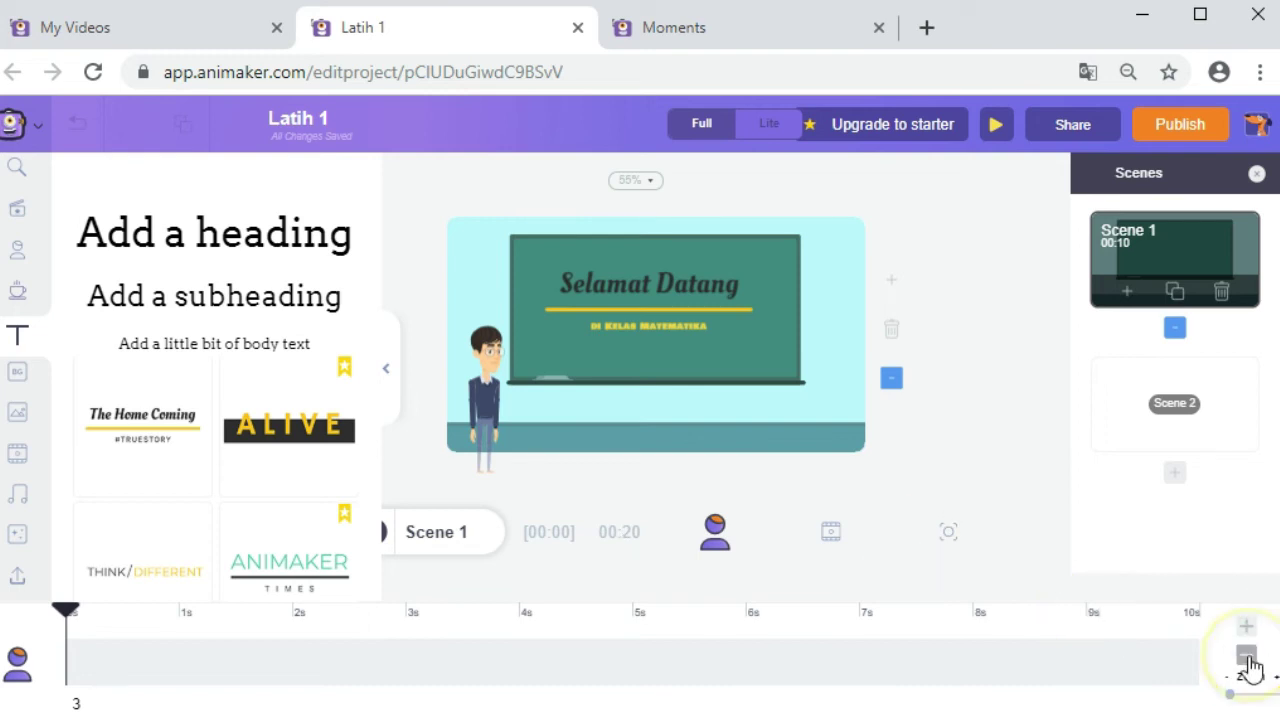
click(1247, 656)
click(1247, 656)
click(1247, 656)
click(1247, 656)
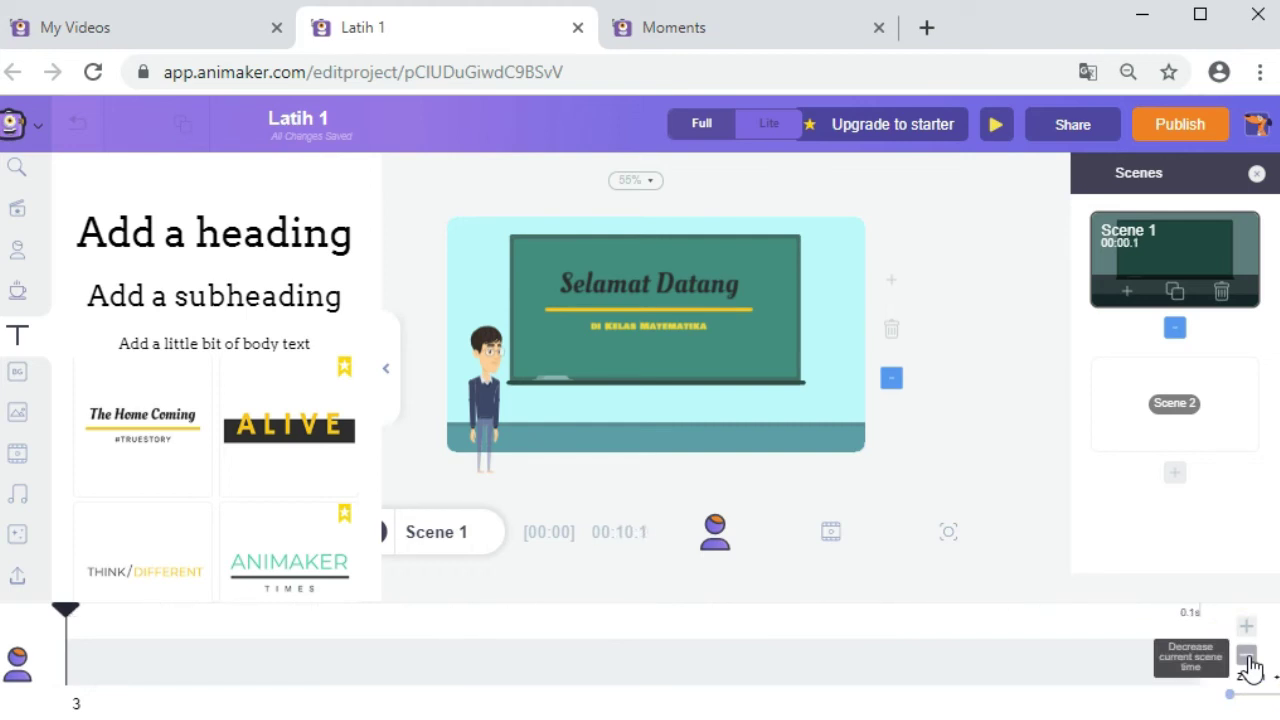
Open Scene 2 and give it the green chalkboard classroom background
click(1174, 403)
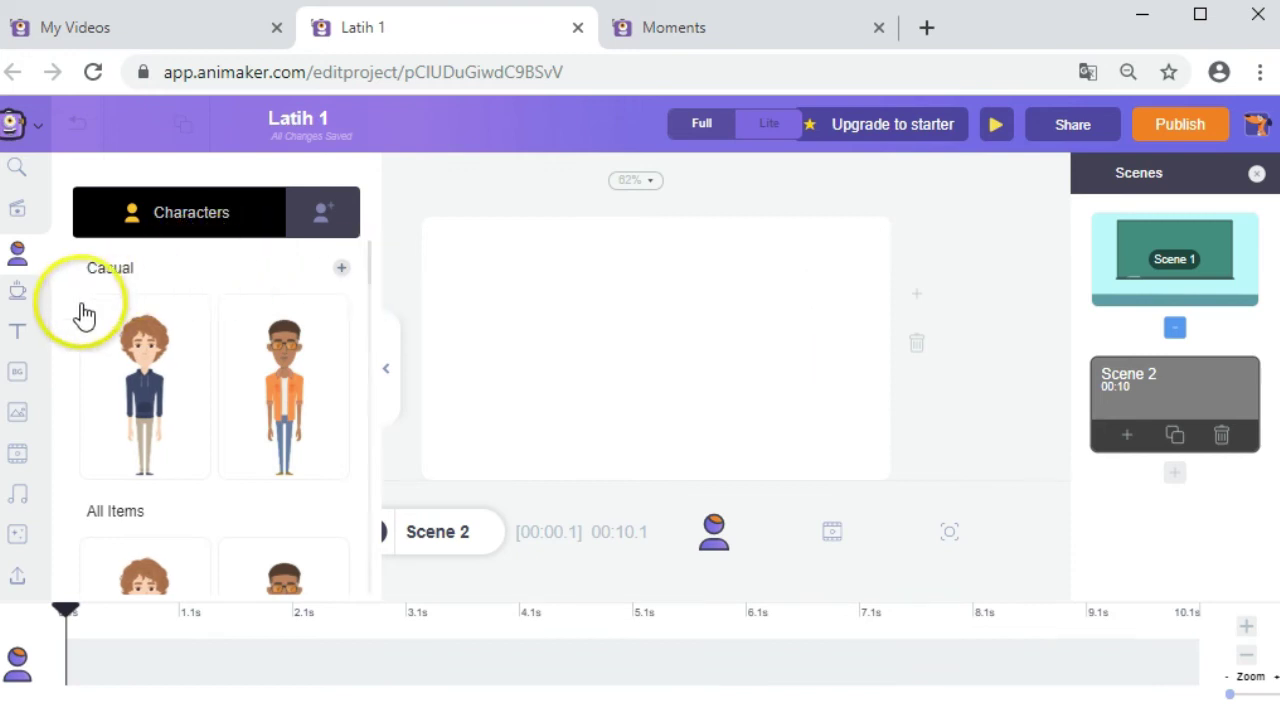
click(17, 376)
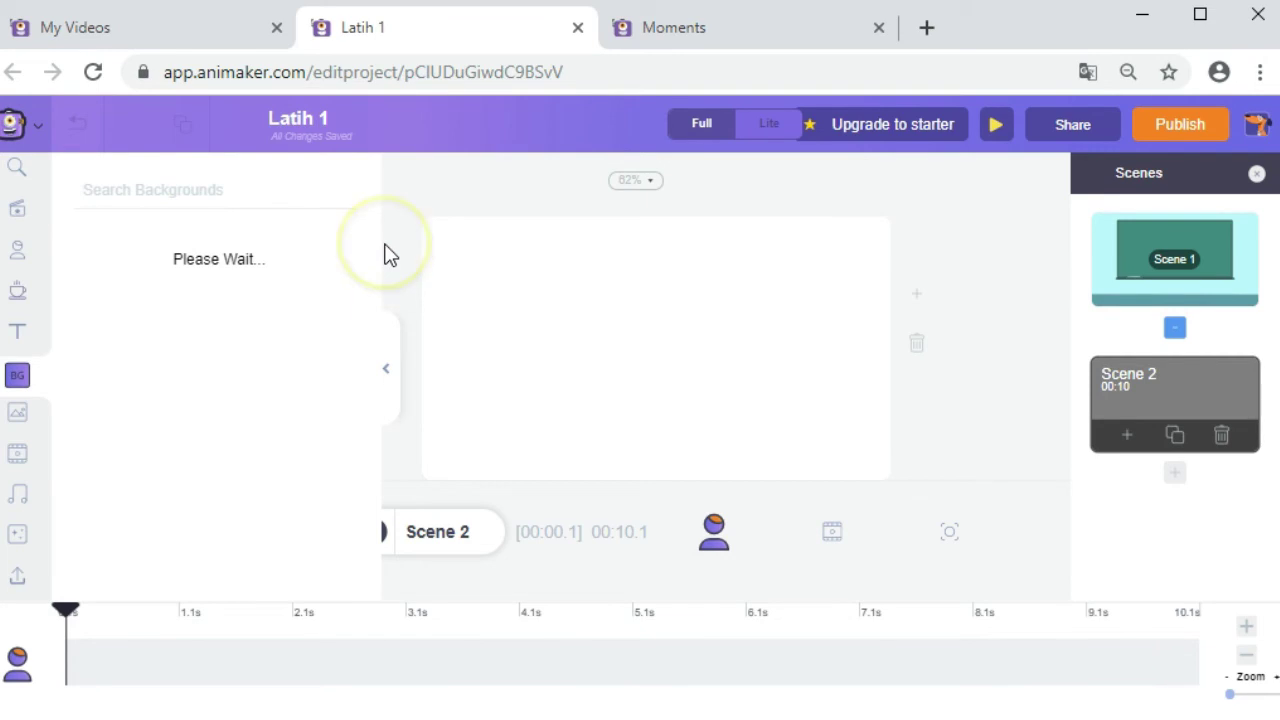
click(355, 253)
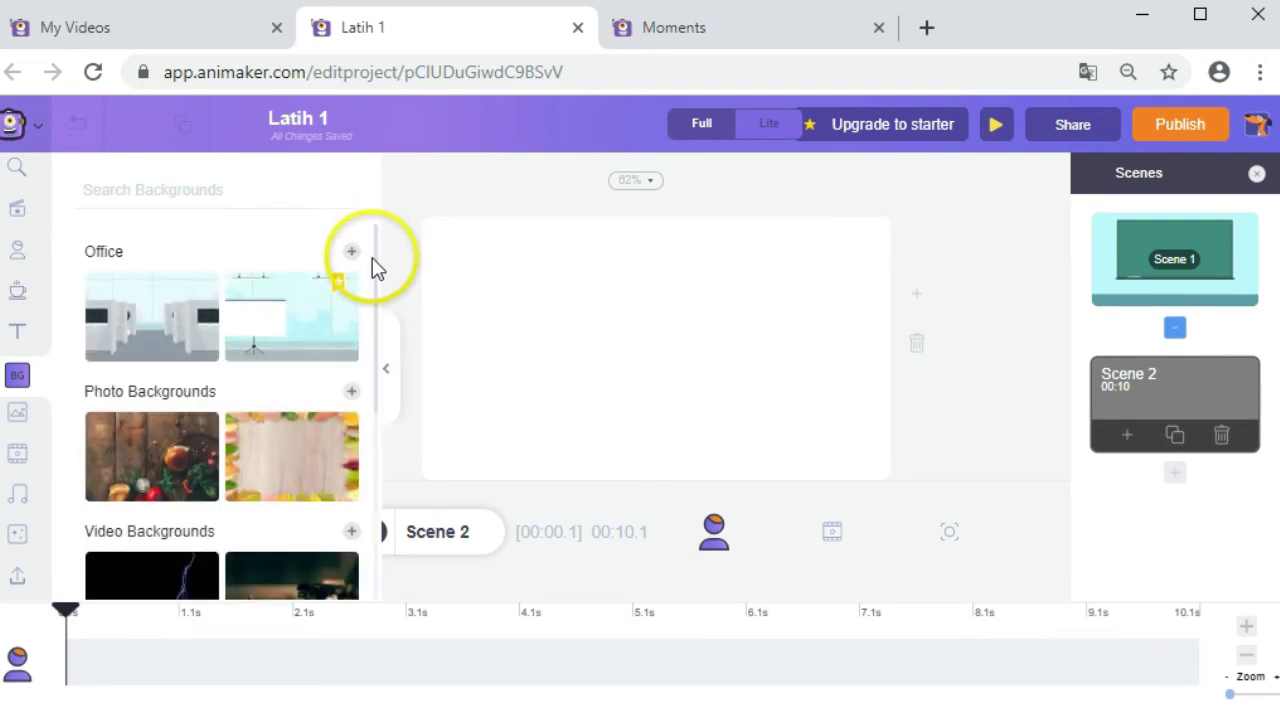
click(145, 420)
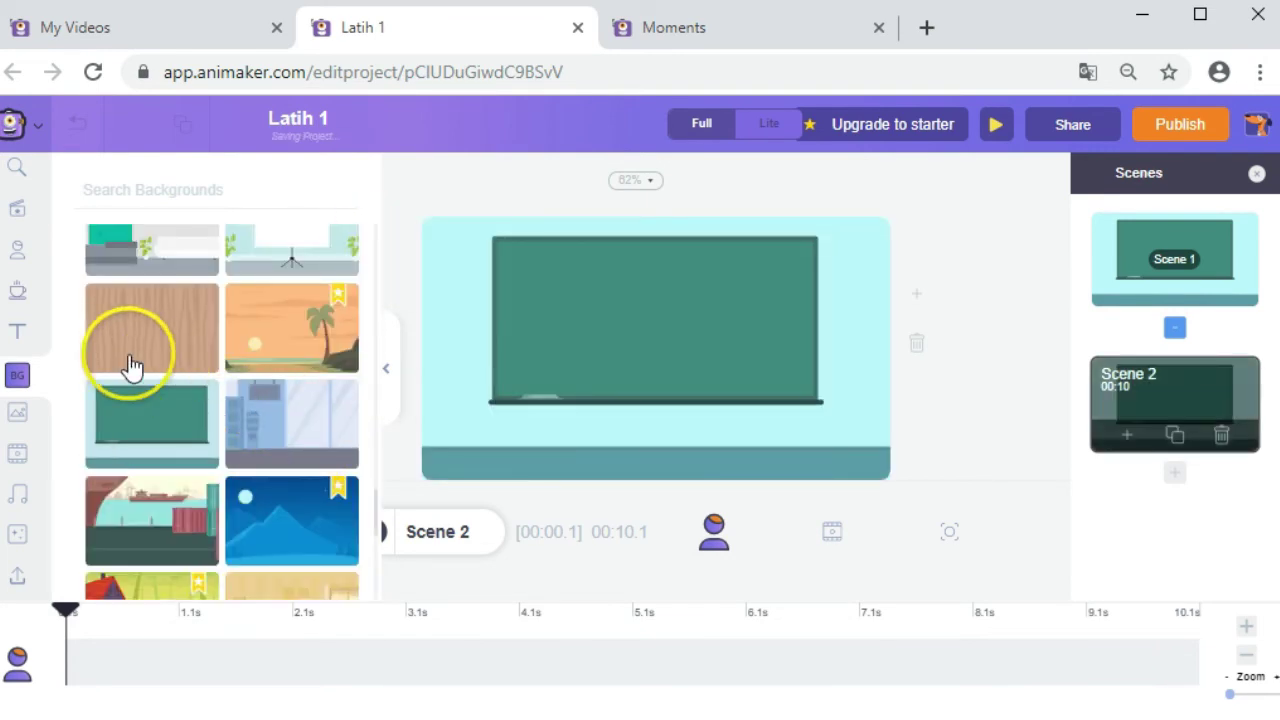
Add the male character with glasses and a dark blue sweater to Scene 2 beside the chalkboard's left edge
click(22, 258)
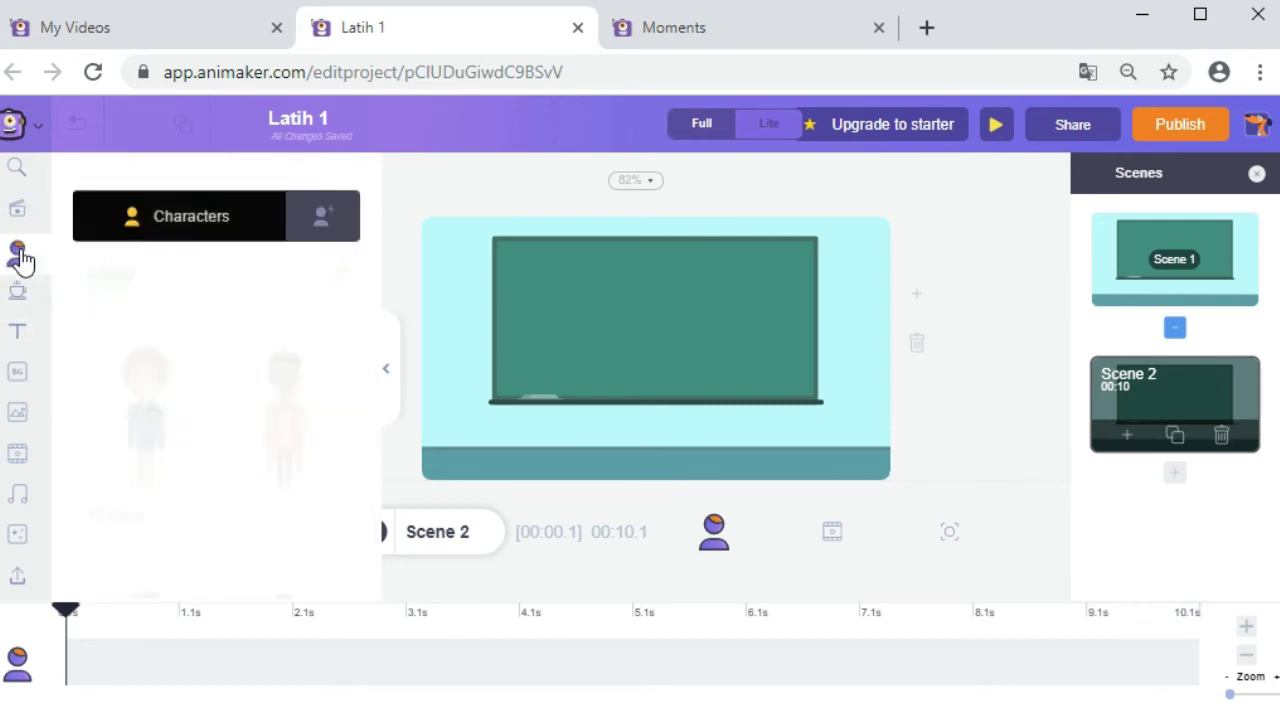
drag(371, 271, 370, 312)
scroll(371, 313, down, 2)
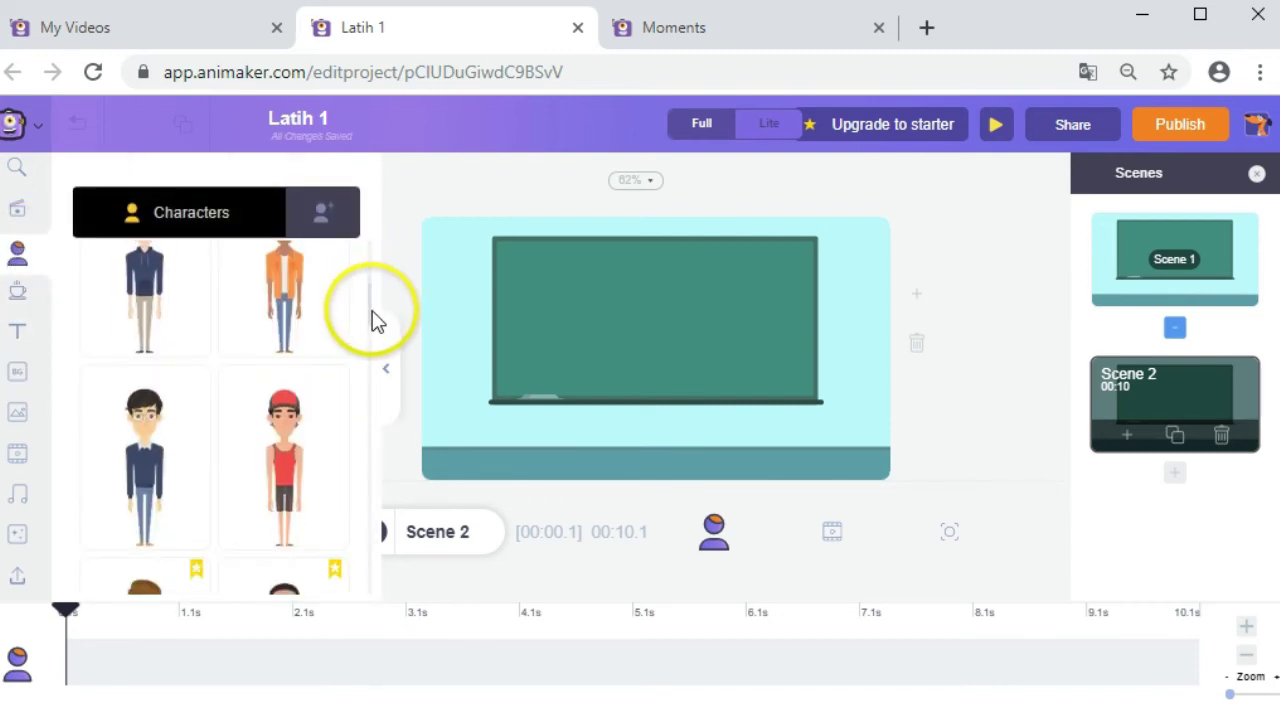
click(156, 484)
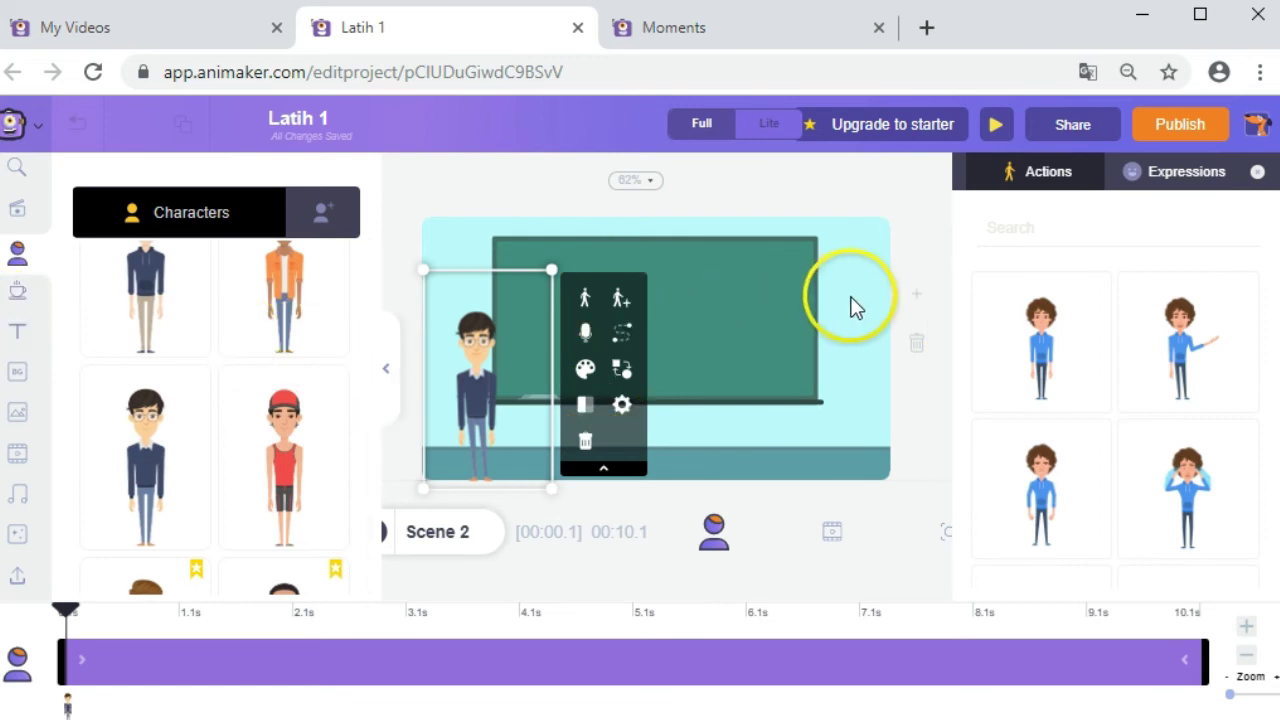
click(855, 308)
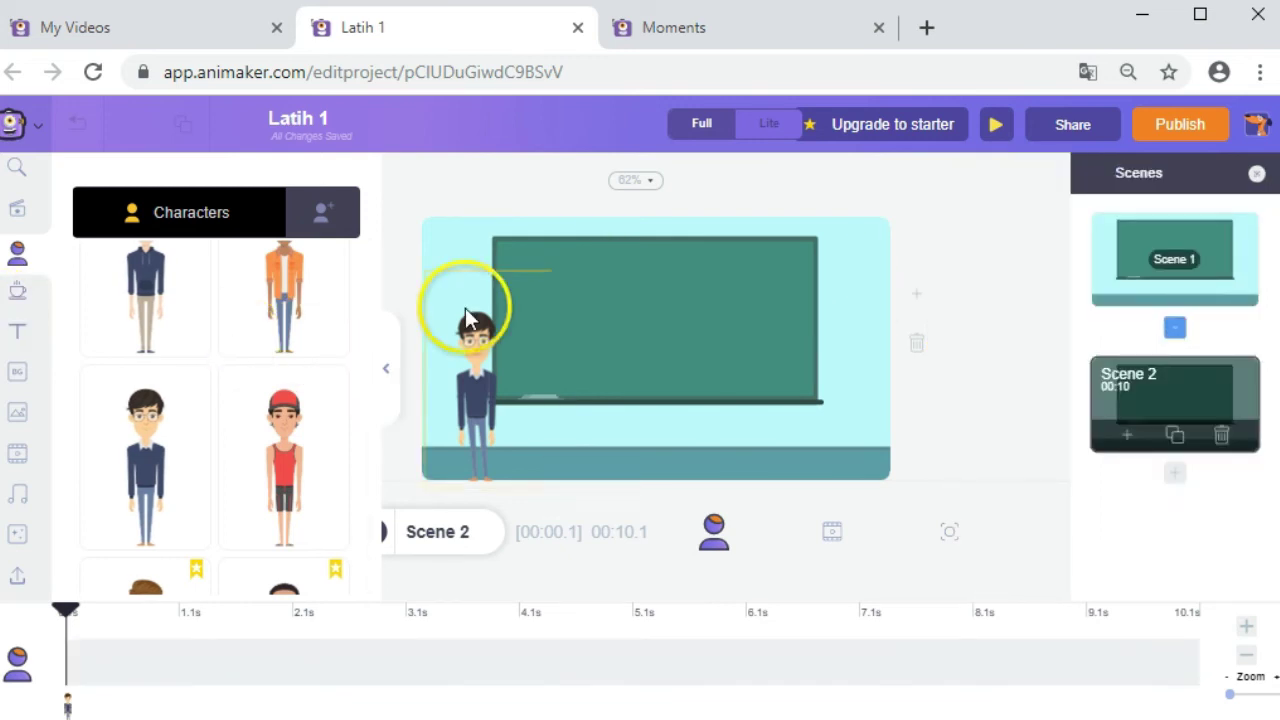
Add the heading "Materi pembelajaran Matematika hari ini mempelajari tentang eksponen dan logaritma" to Scene 2 and center it on the chalkboard
click(20, 335)
drag(640, 318, 595, 265)
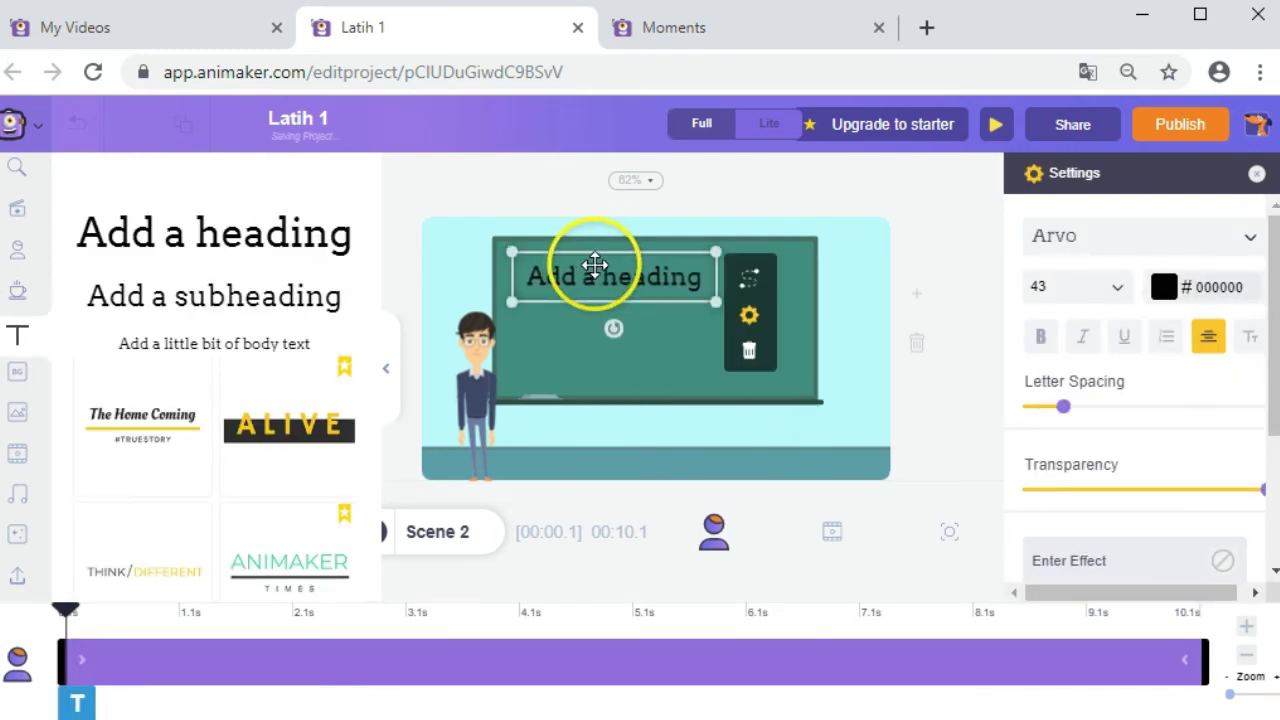
double_click(702, 280)
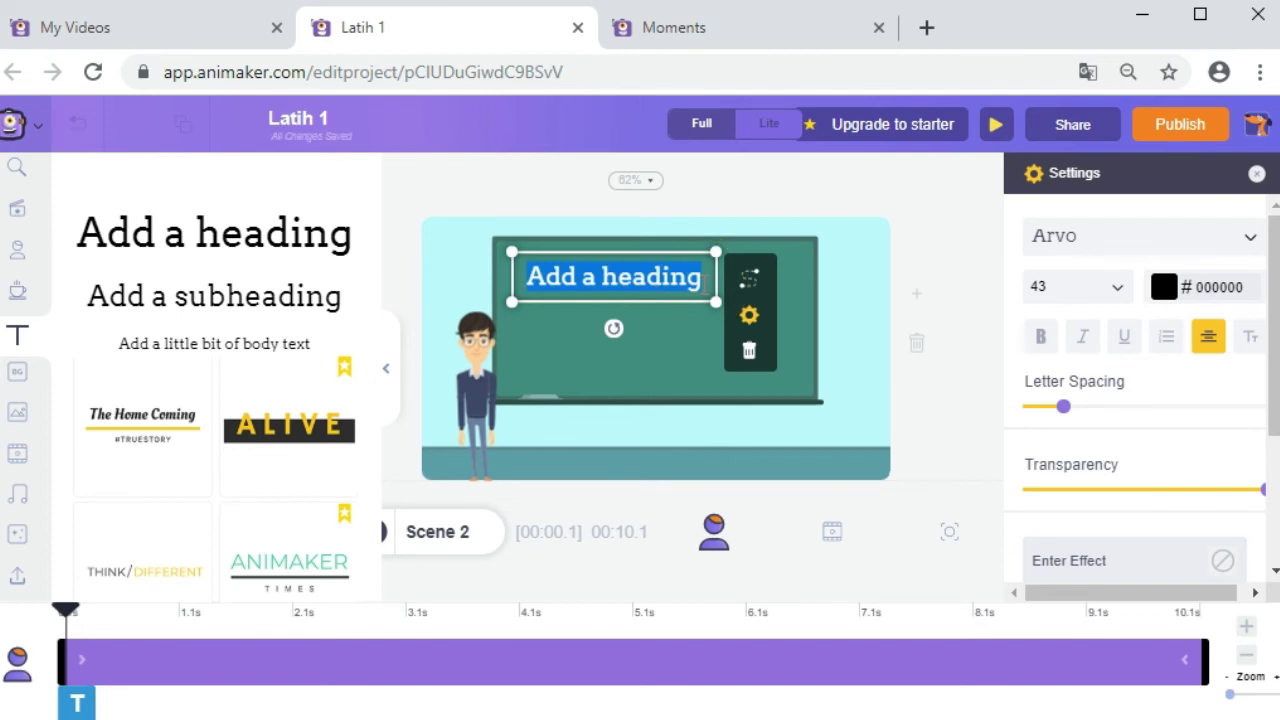
text(Materi pembelajaran )
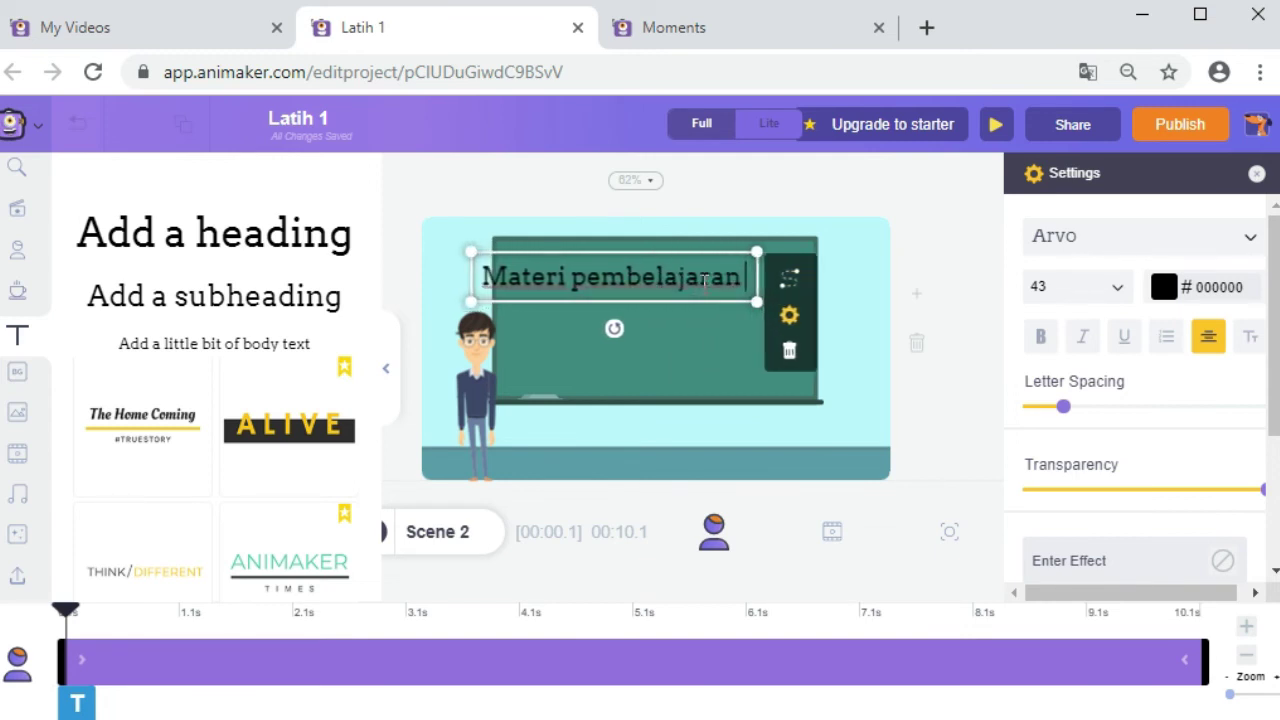
text(Mate)
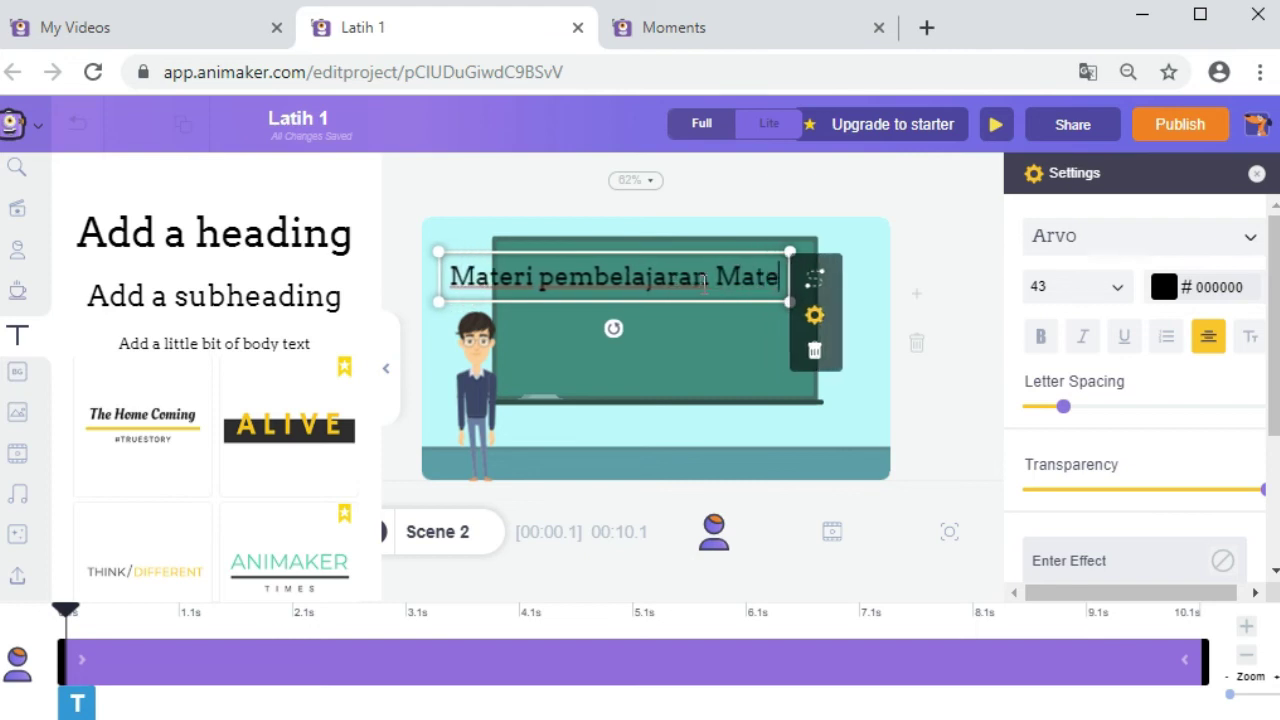
text(matia)
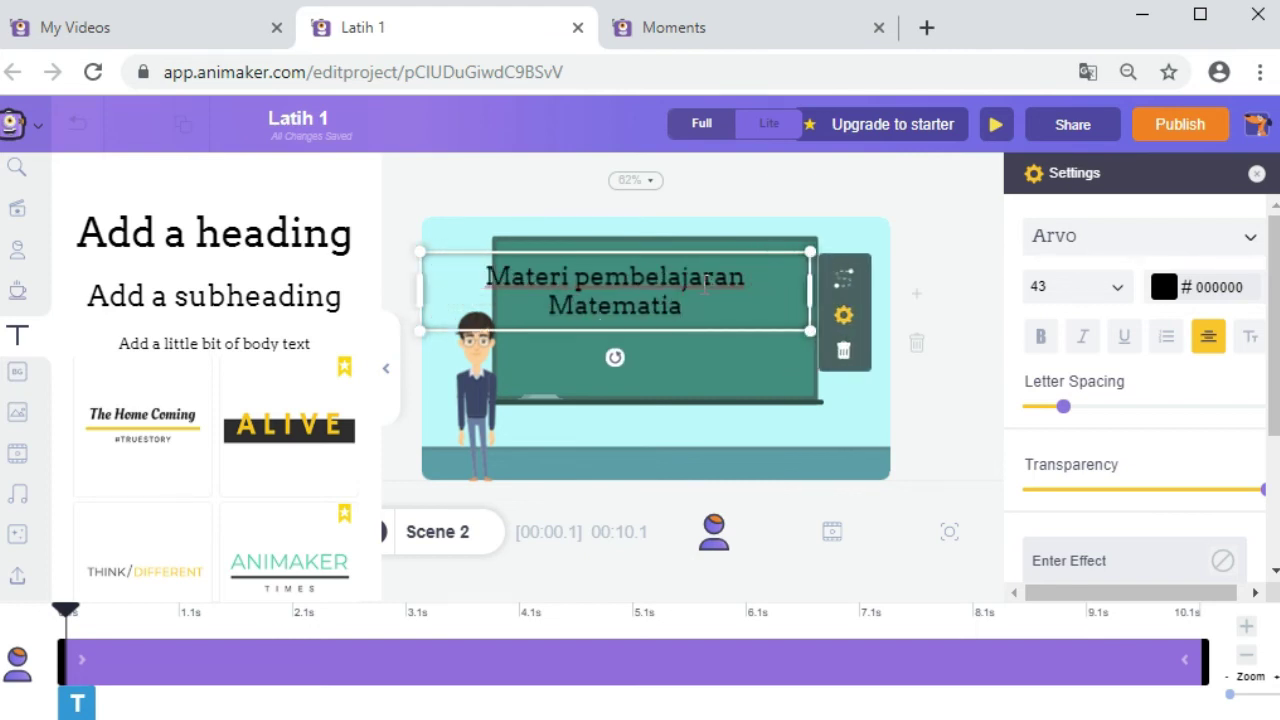
key(BackSpace)
text(ka)
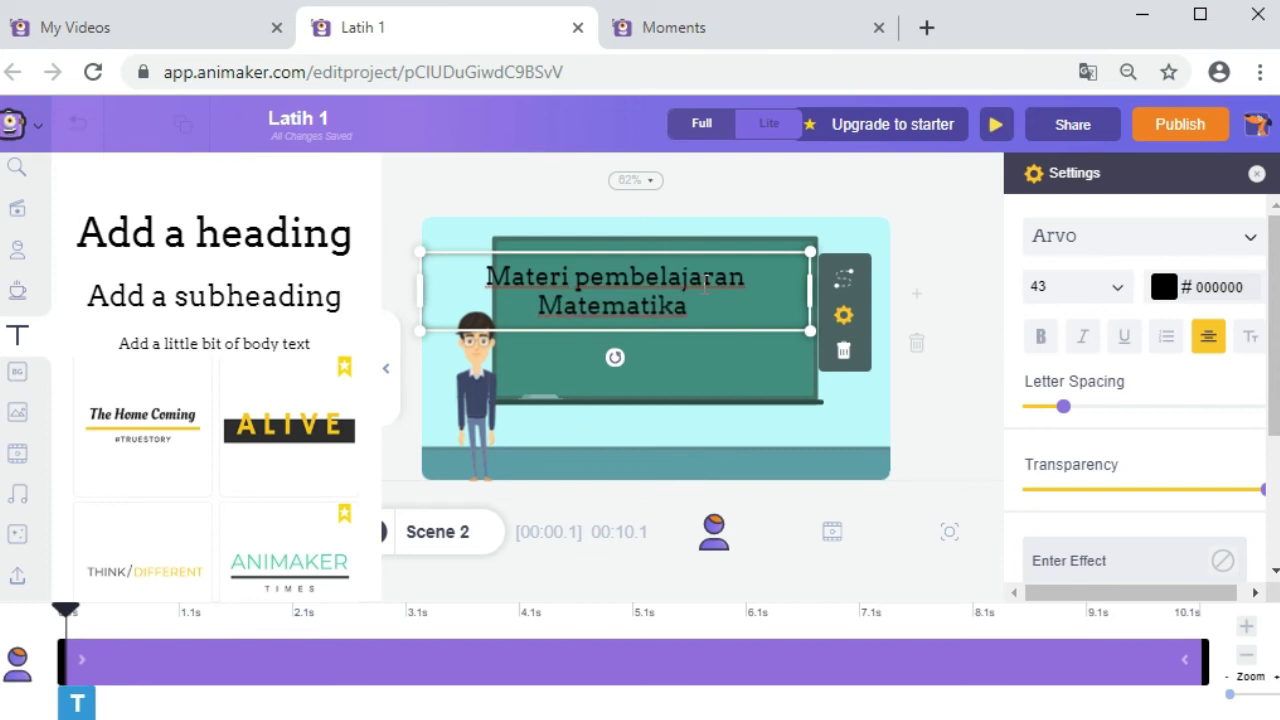
text( hari i)
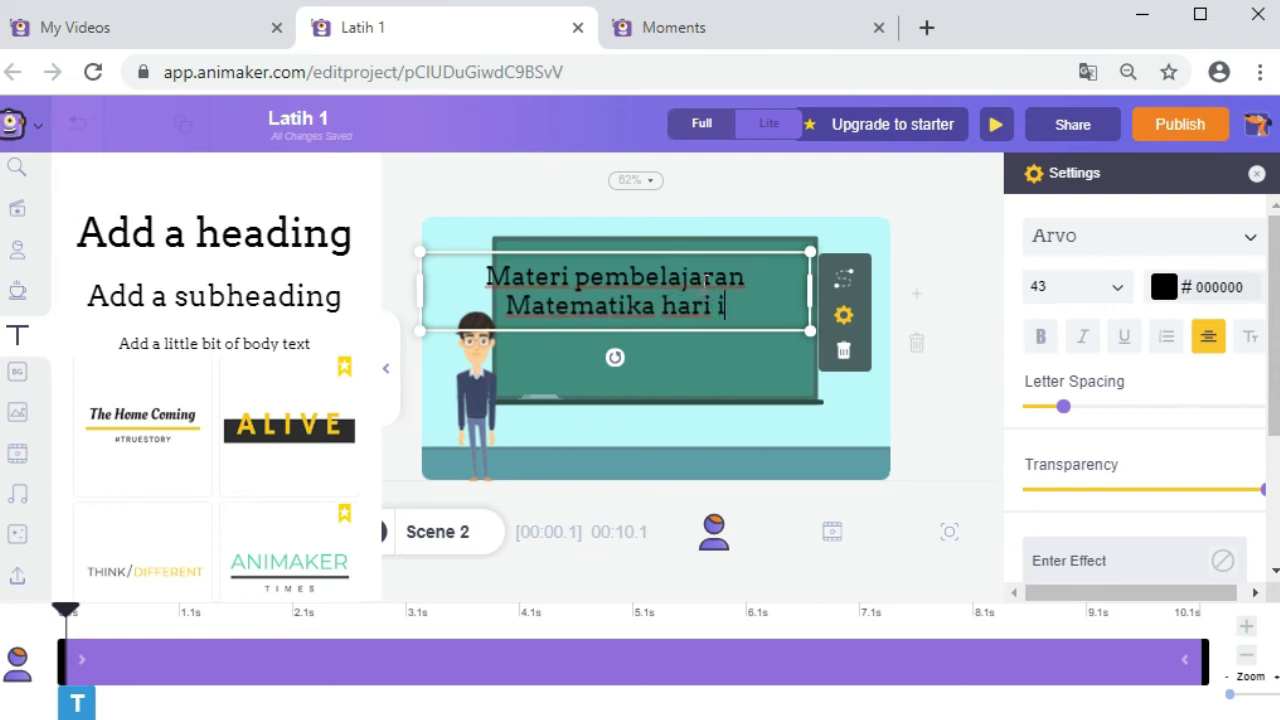
text(ni m)
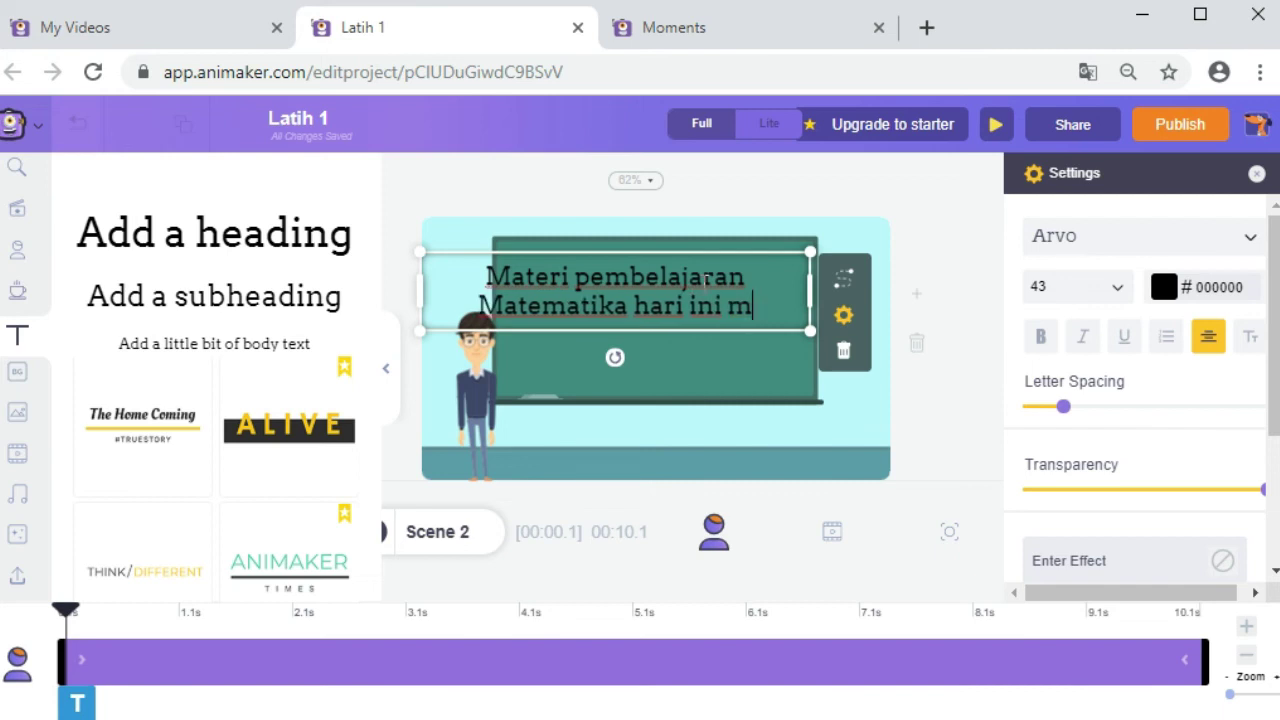
text(empe)
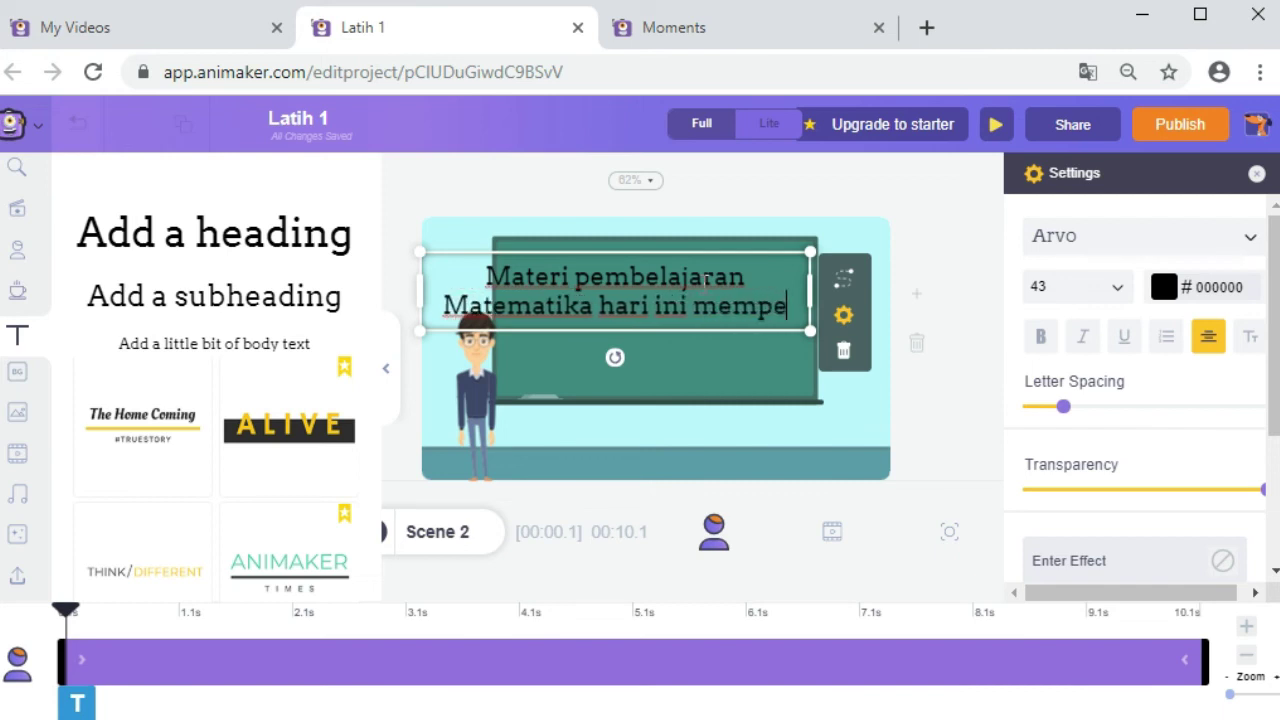
text(laja)
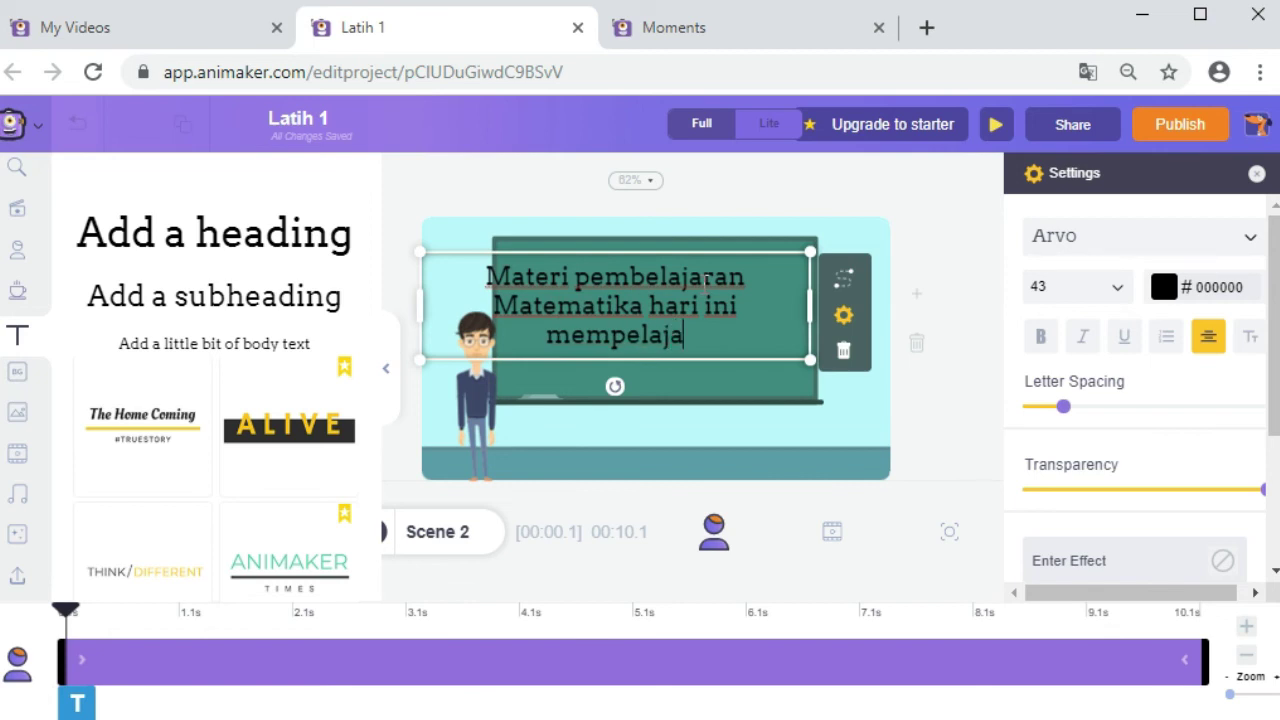
text(ri tenta)
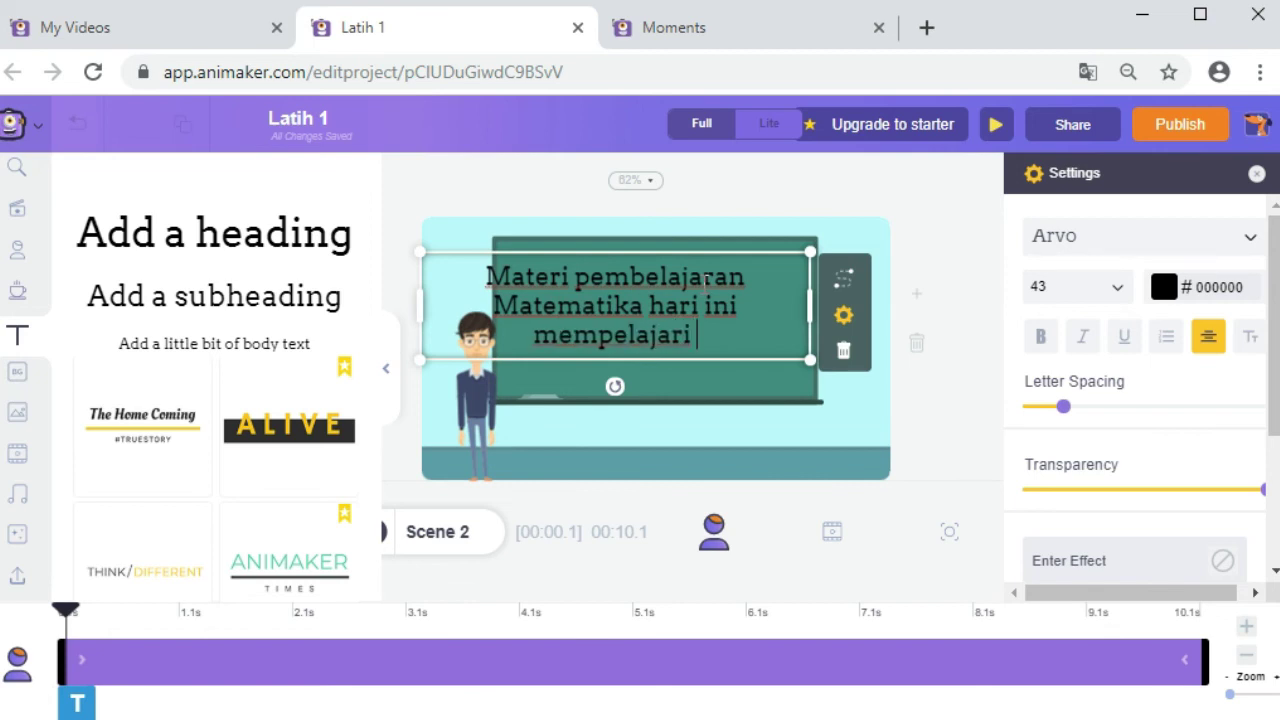
text(ng)
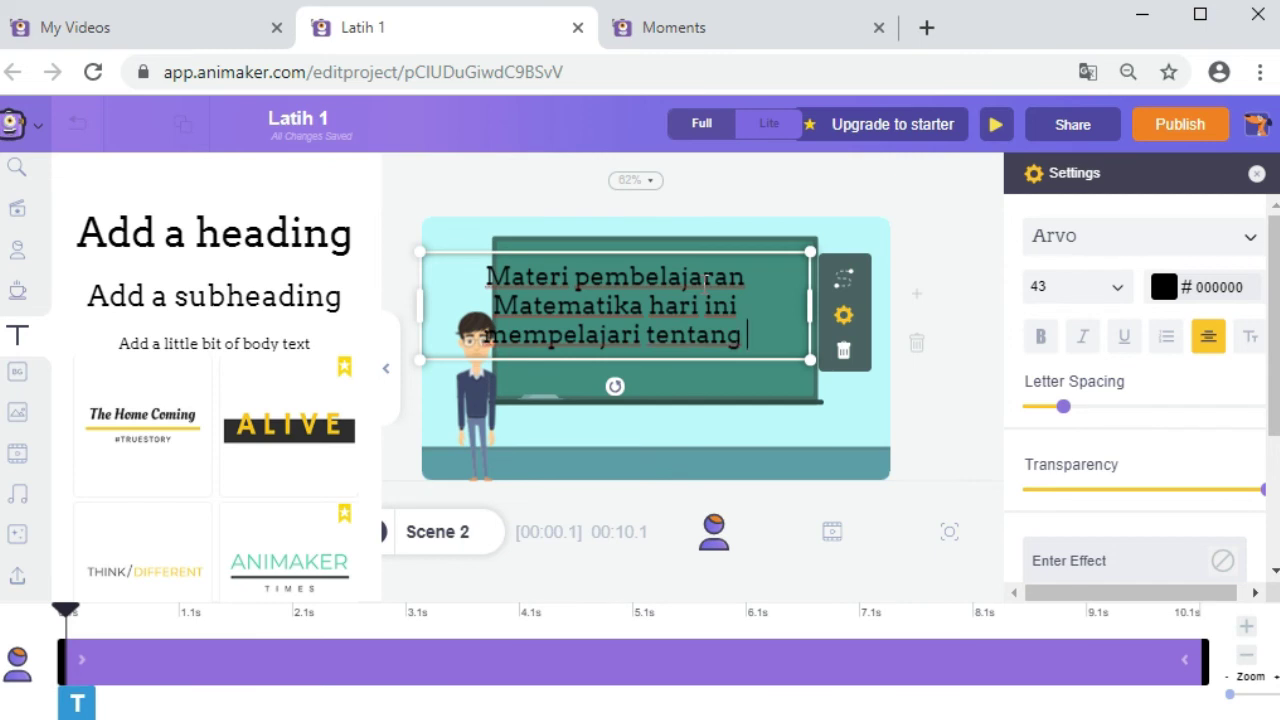
text(ekspo)
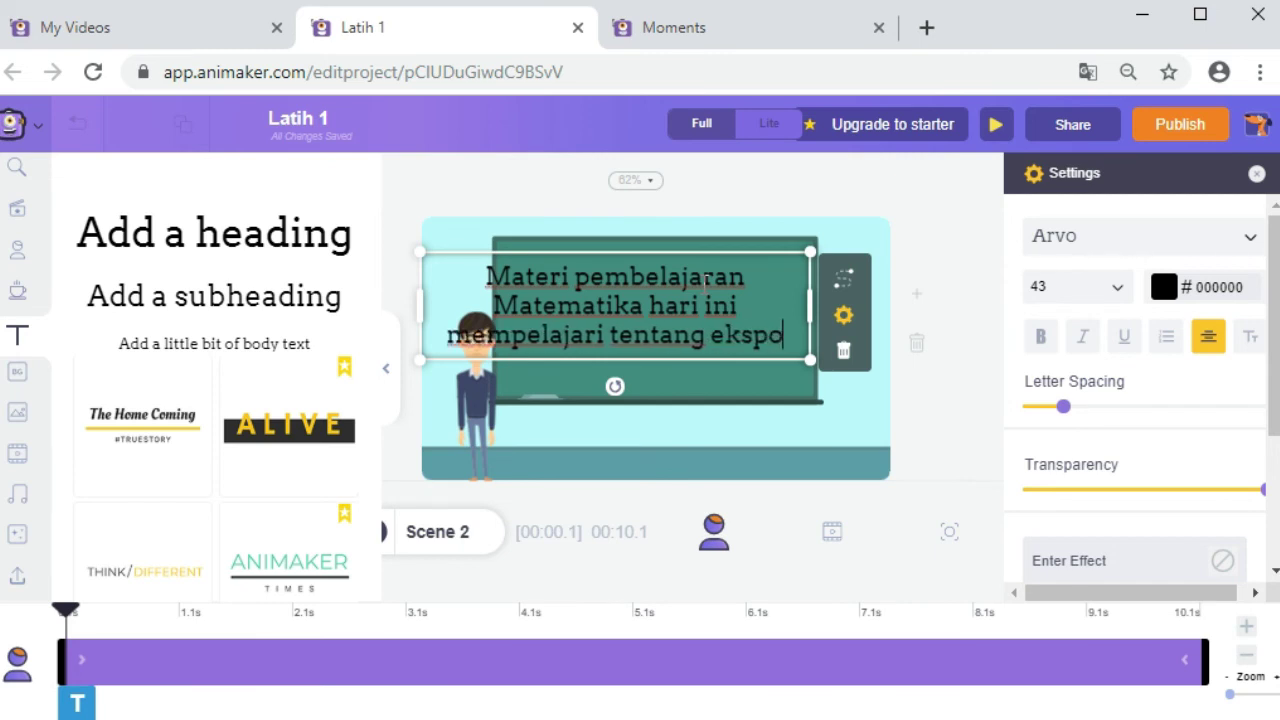
text(nen dan logarit)
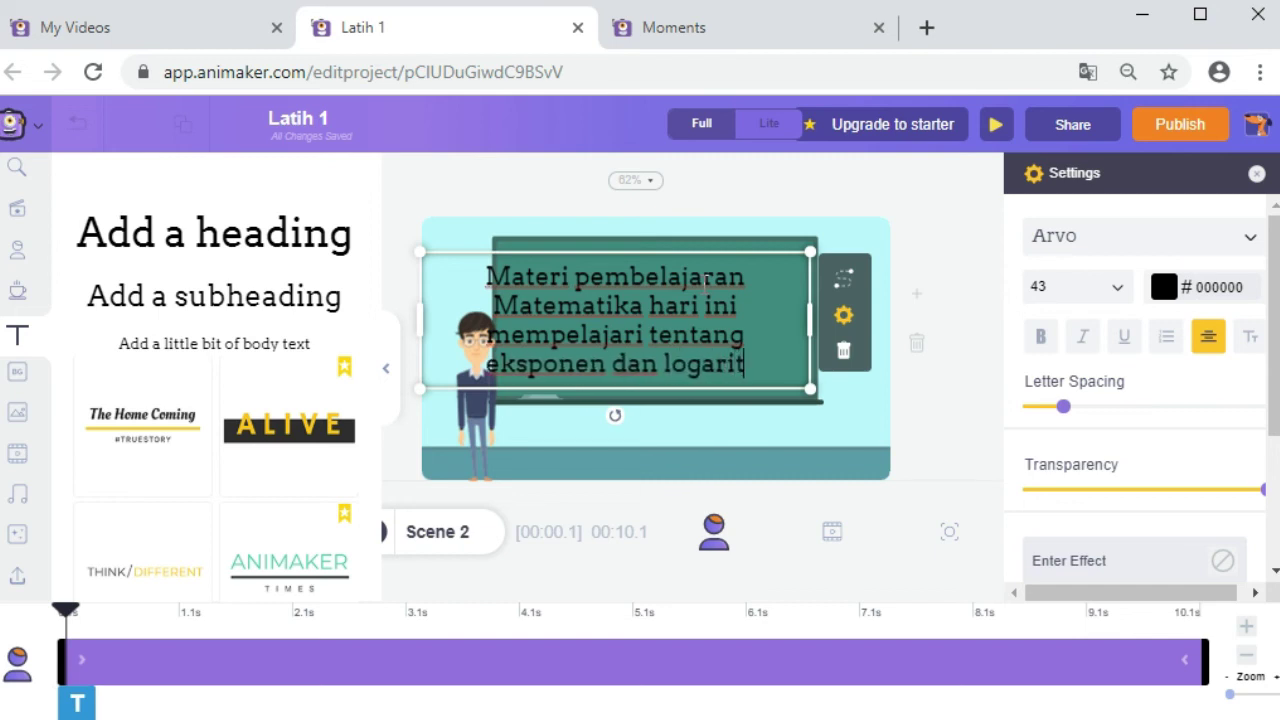
text(ma)
drag(716, 268, 757, 250)
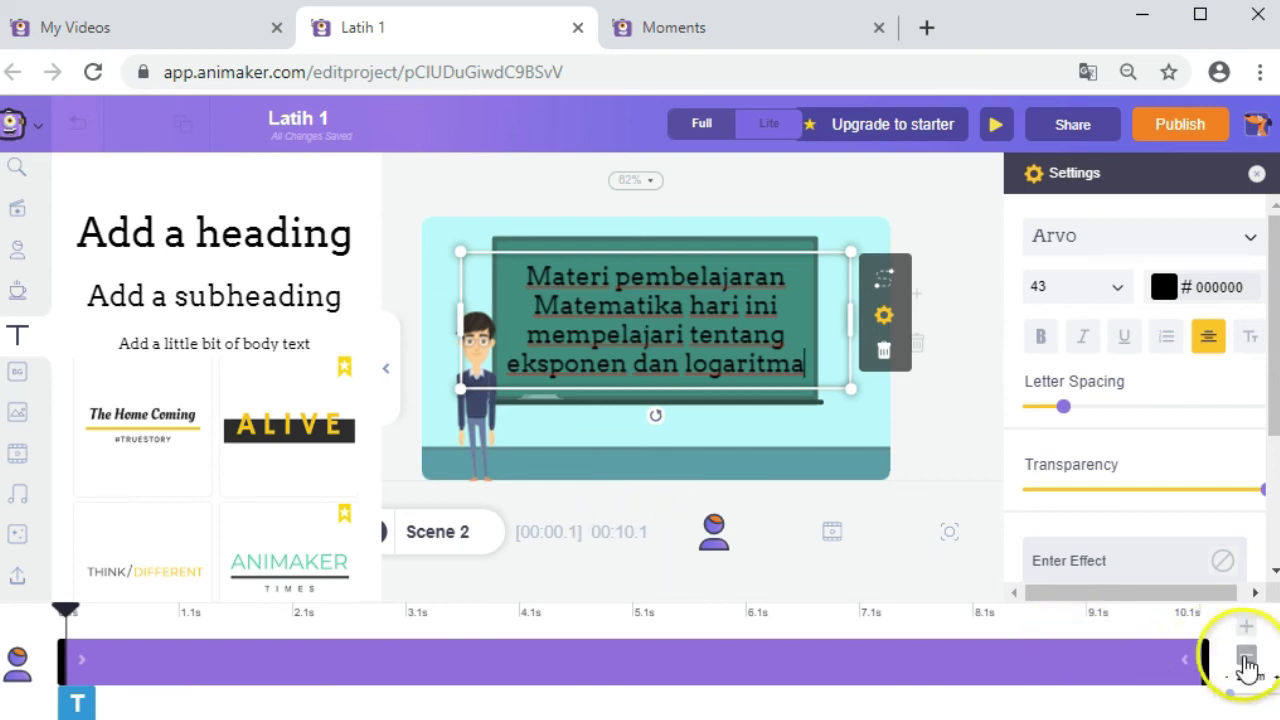
Reduce the duration of Scene 2 to 7 seconds
click(1246, 655)
click(1246, 658)
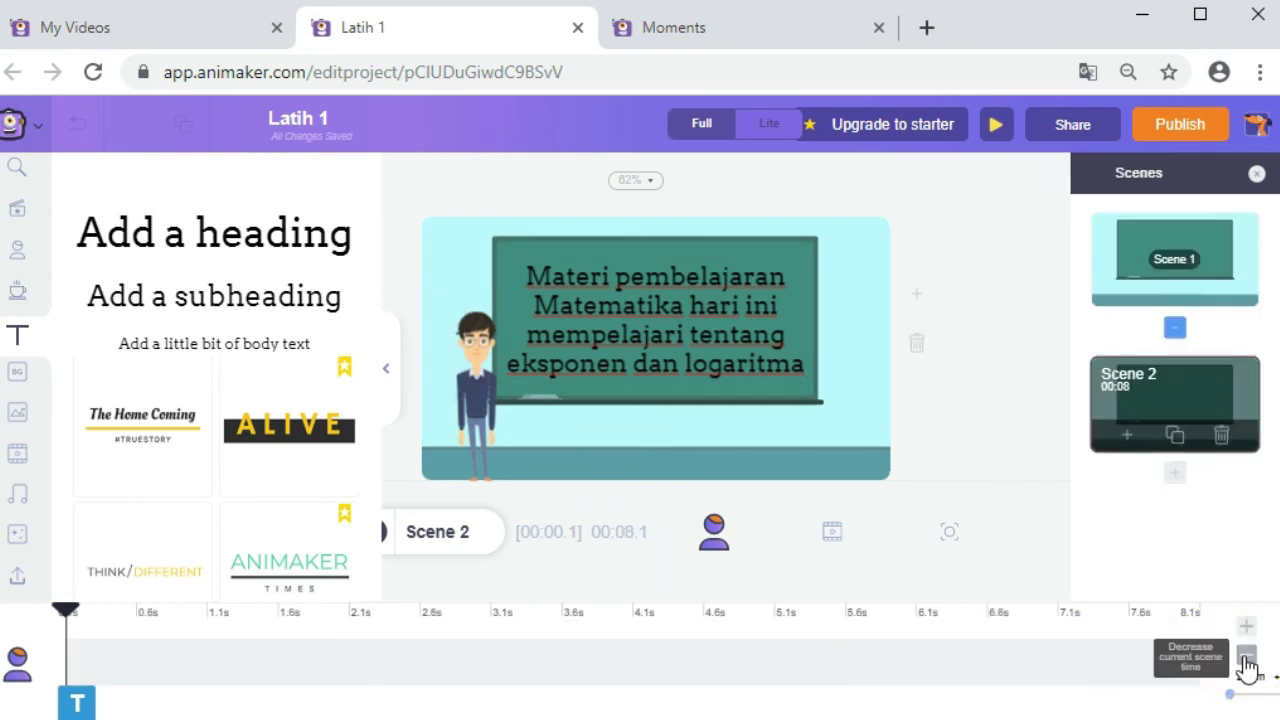
click(1246, 658)
Trim the end of the Scene 2 clip in the video timeline to about 5.5 s
drag(894, 663, 870, 670)
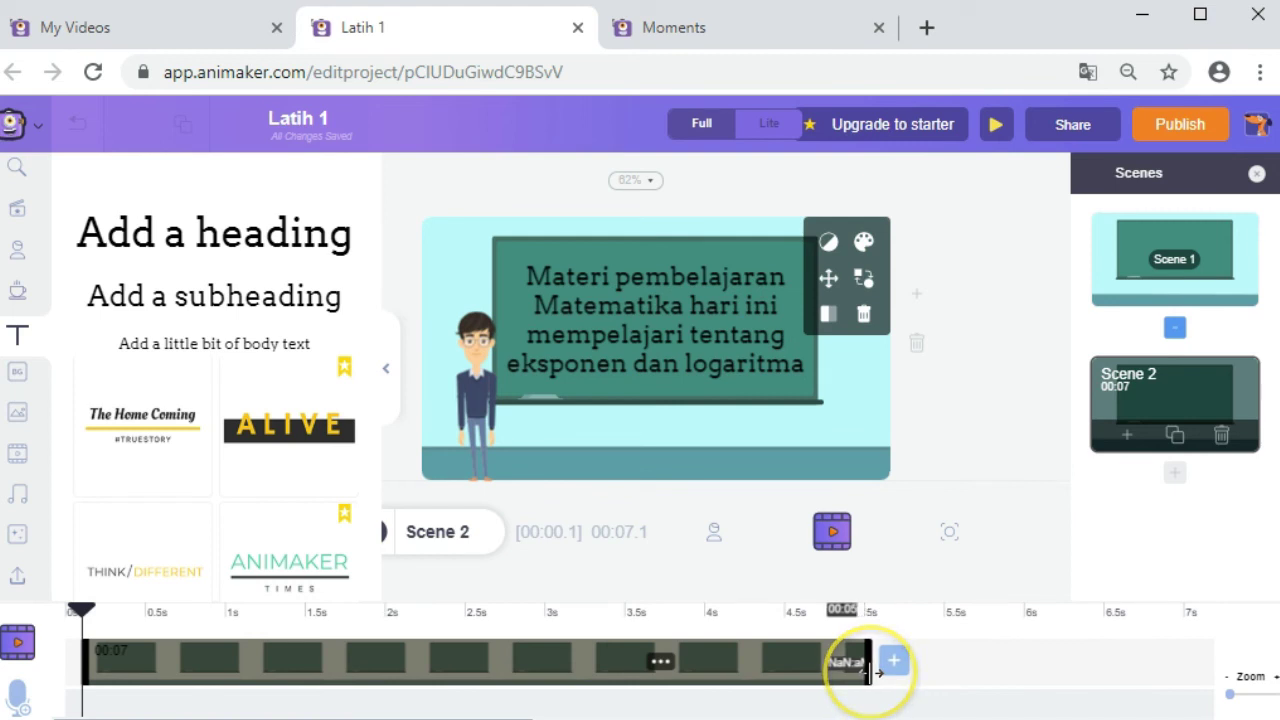
click(1172, 266)
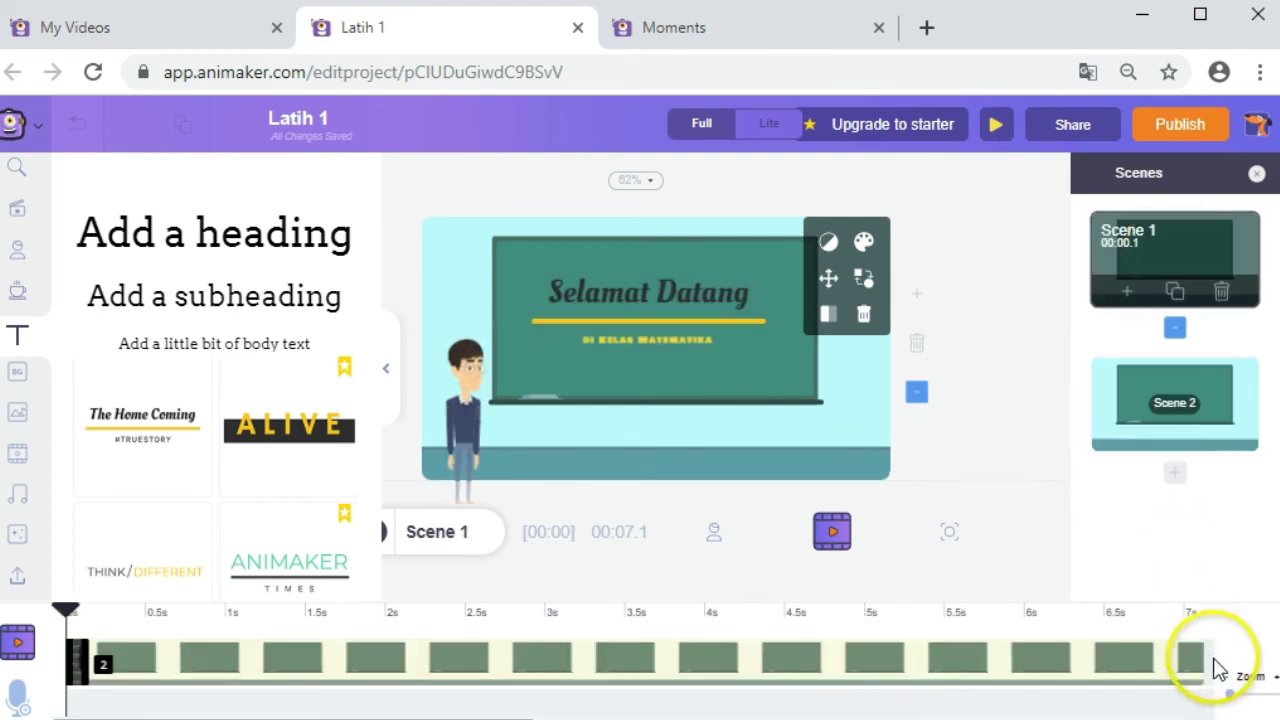
click(1211, 666)
drag(1213, 658, 944, 659)
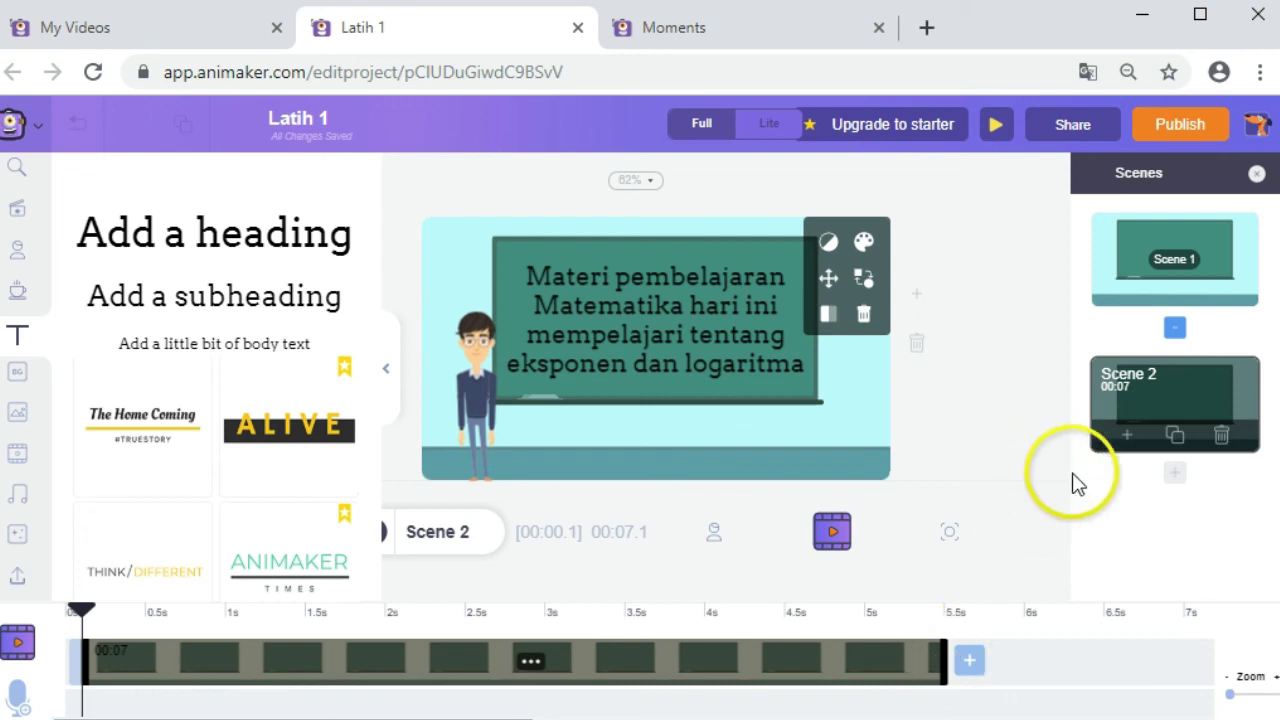
Return to Scene 1 and preview the video from the beginning
click(1140, 258)
click(1152, 405)
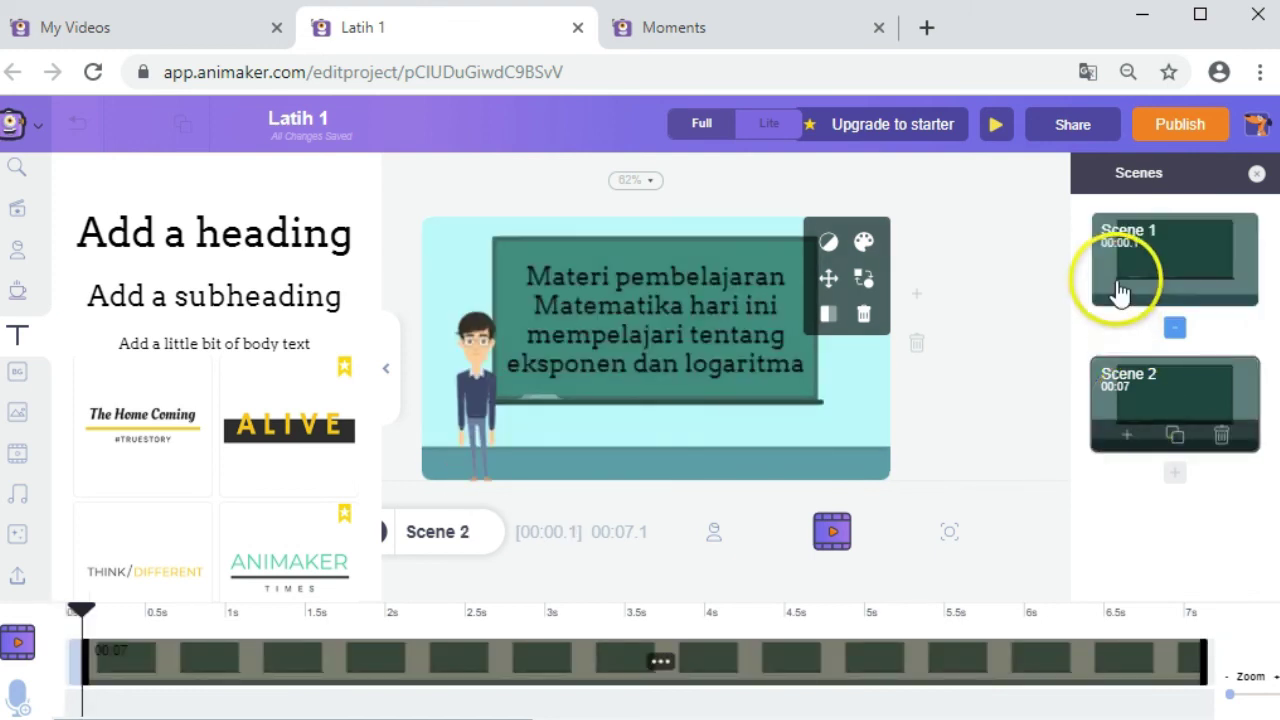
click(1124, 284)
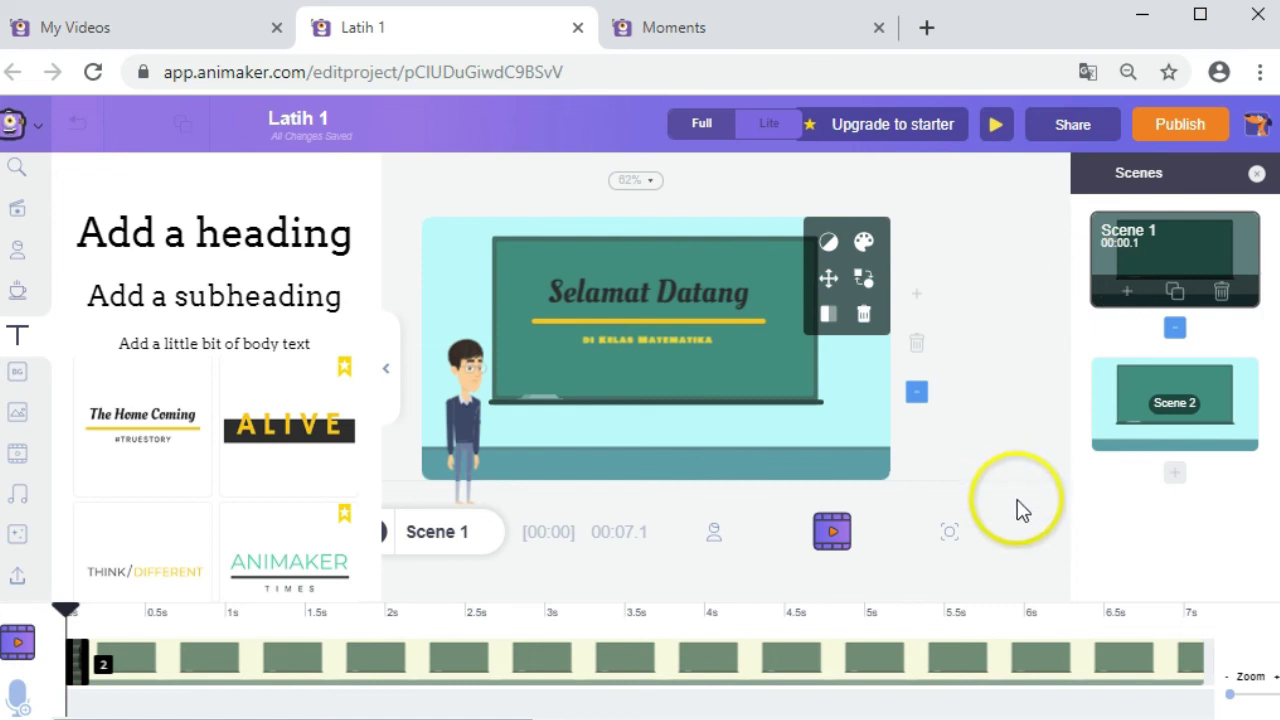
click(998, 127)
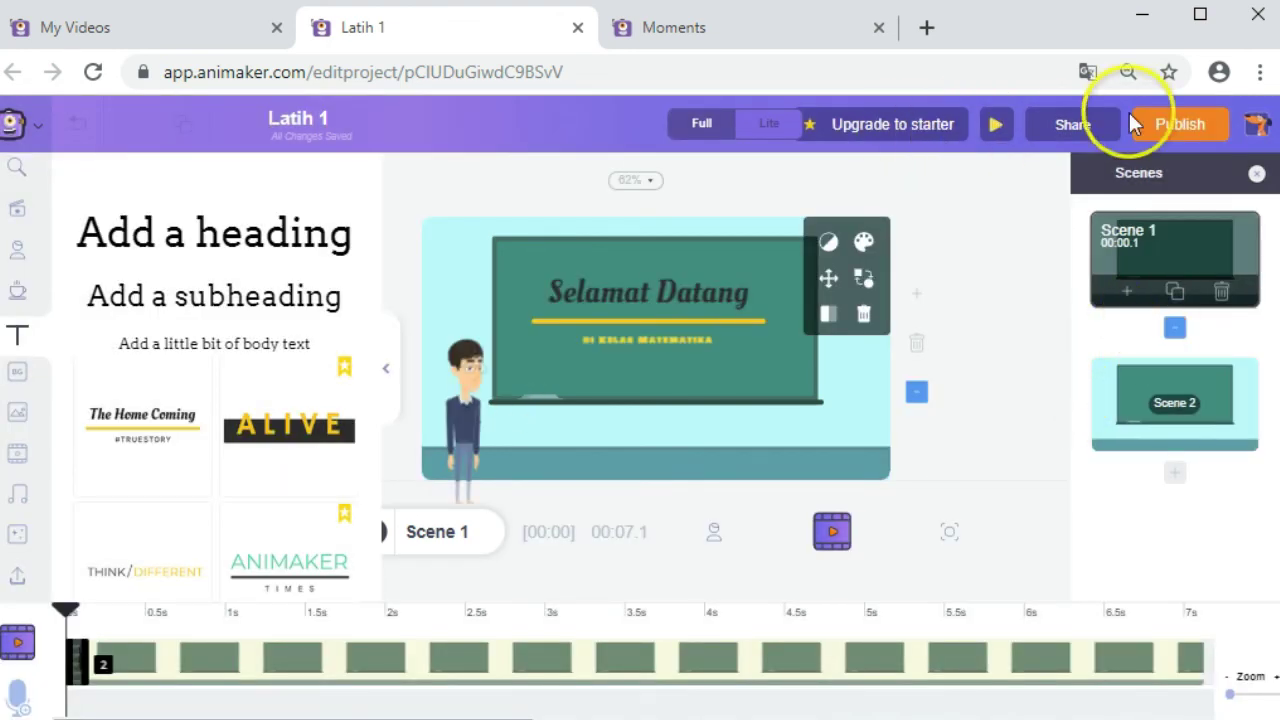
Examine the project's sharing options, including the available link types, leaving the view link selected
click(1183, 135)
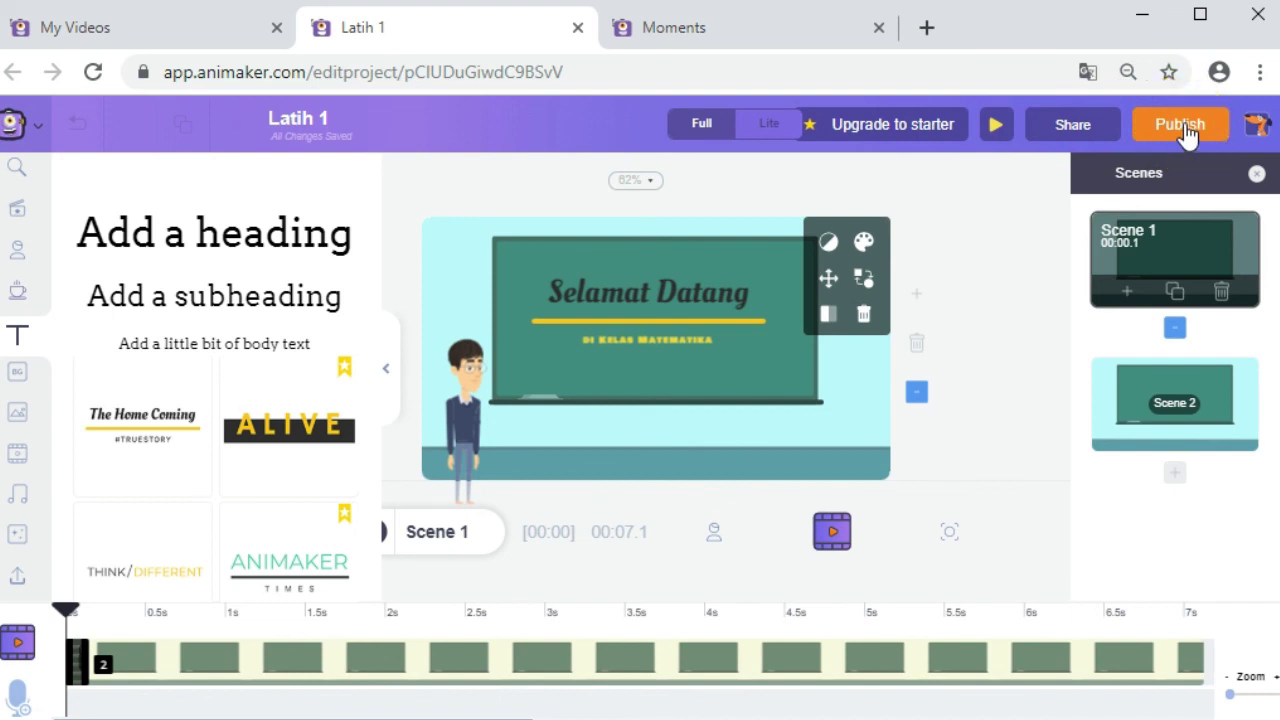
click(1076, 128)
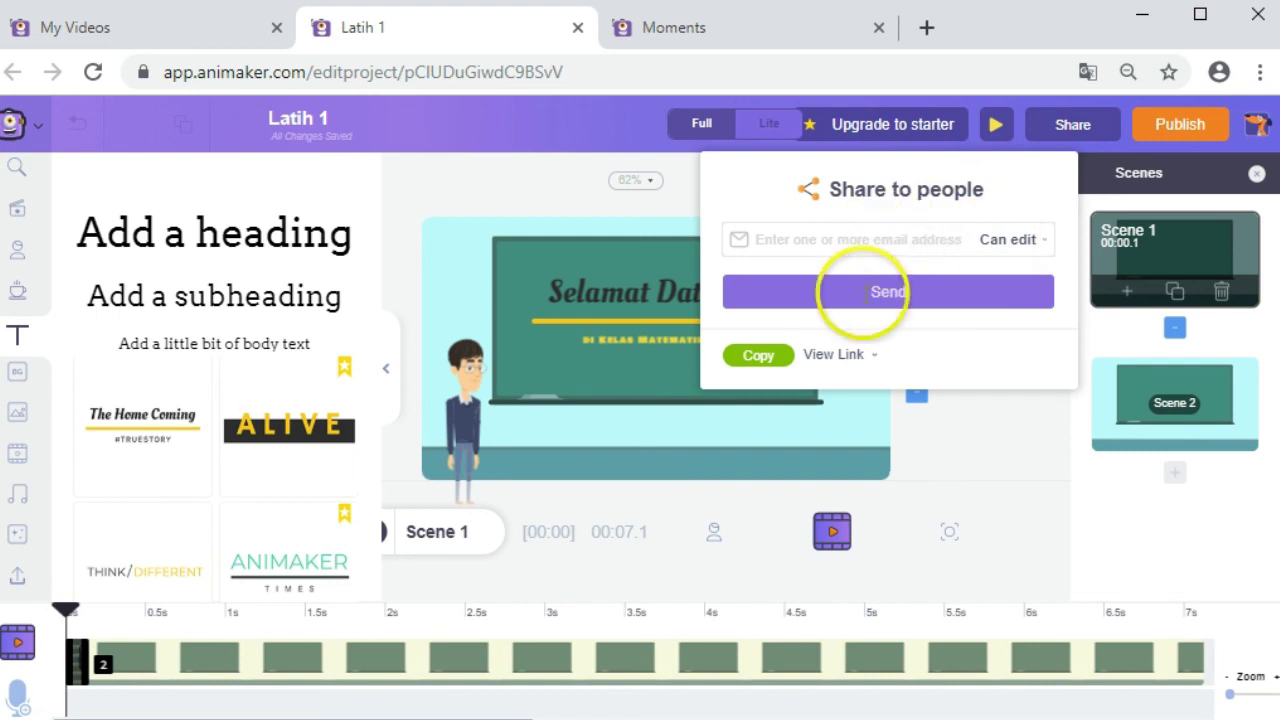
click(868, 358)
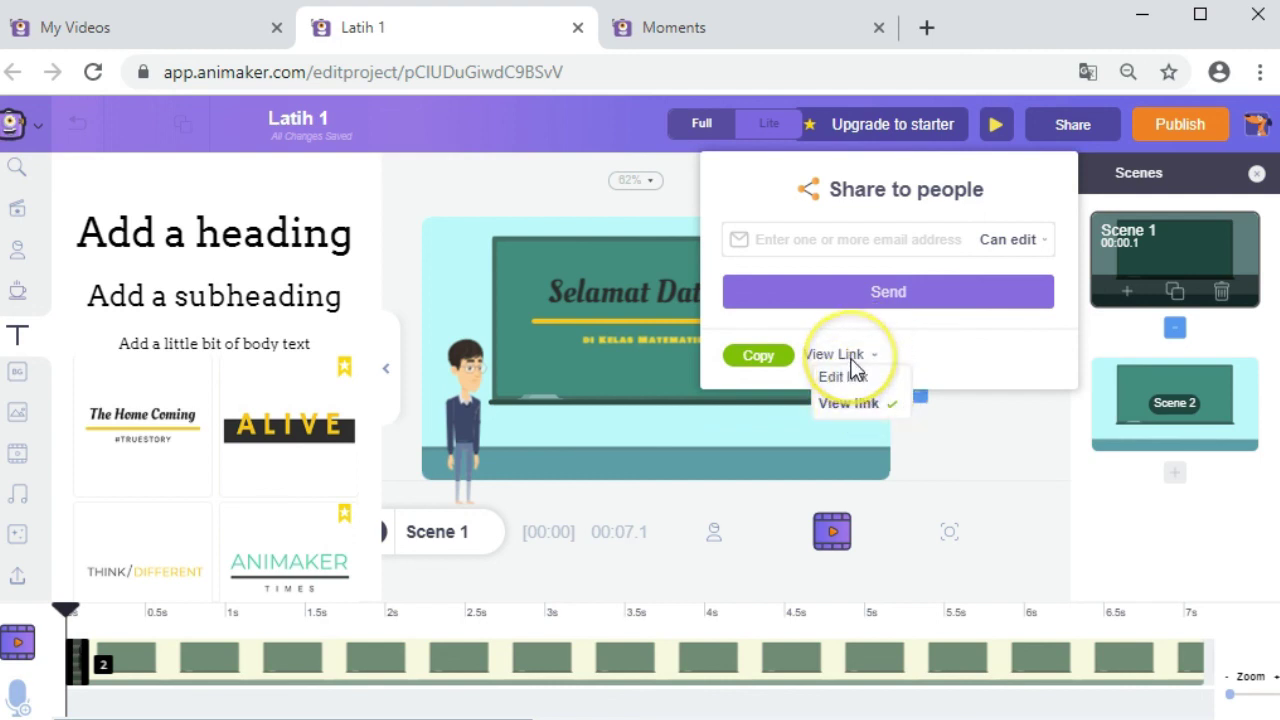
click(857, 366)
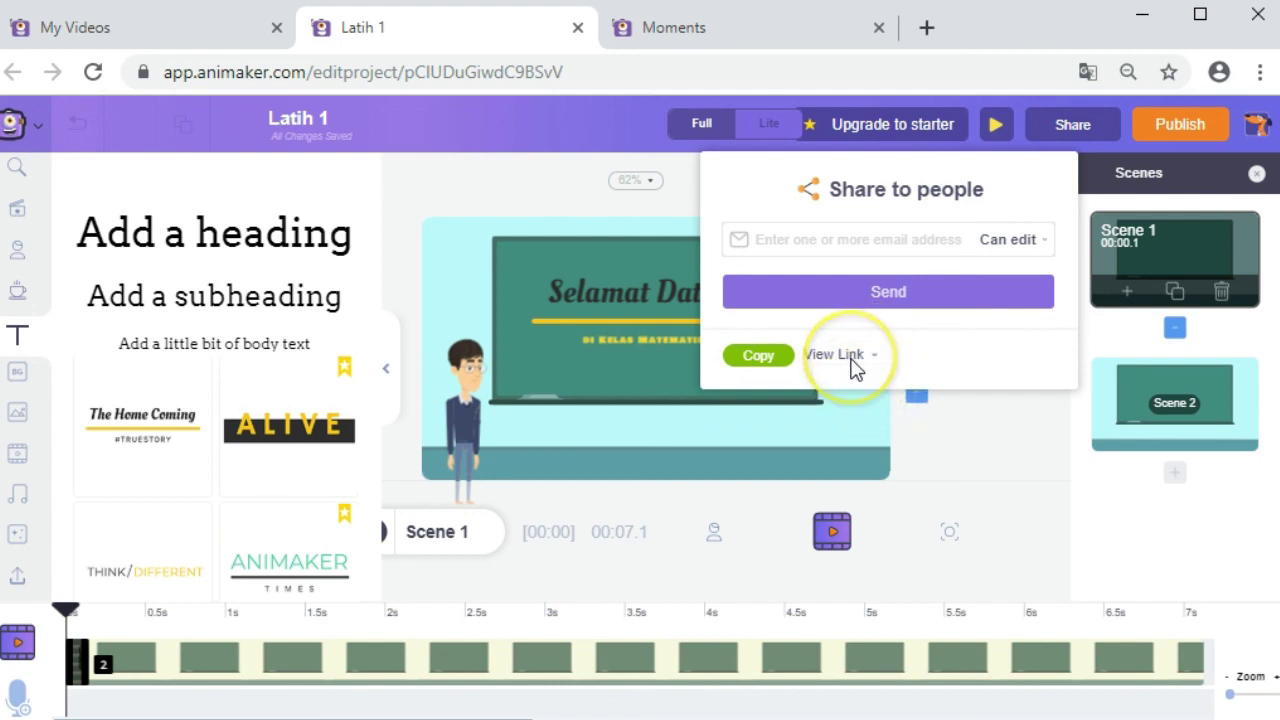
Download the video under the name "Latih 1" in HD 720p quality as an mp4 file
click(1181, 127)
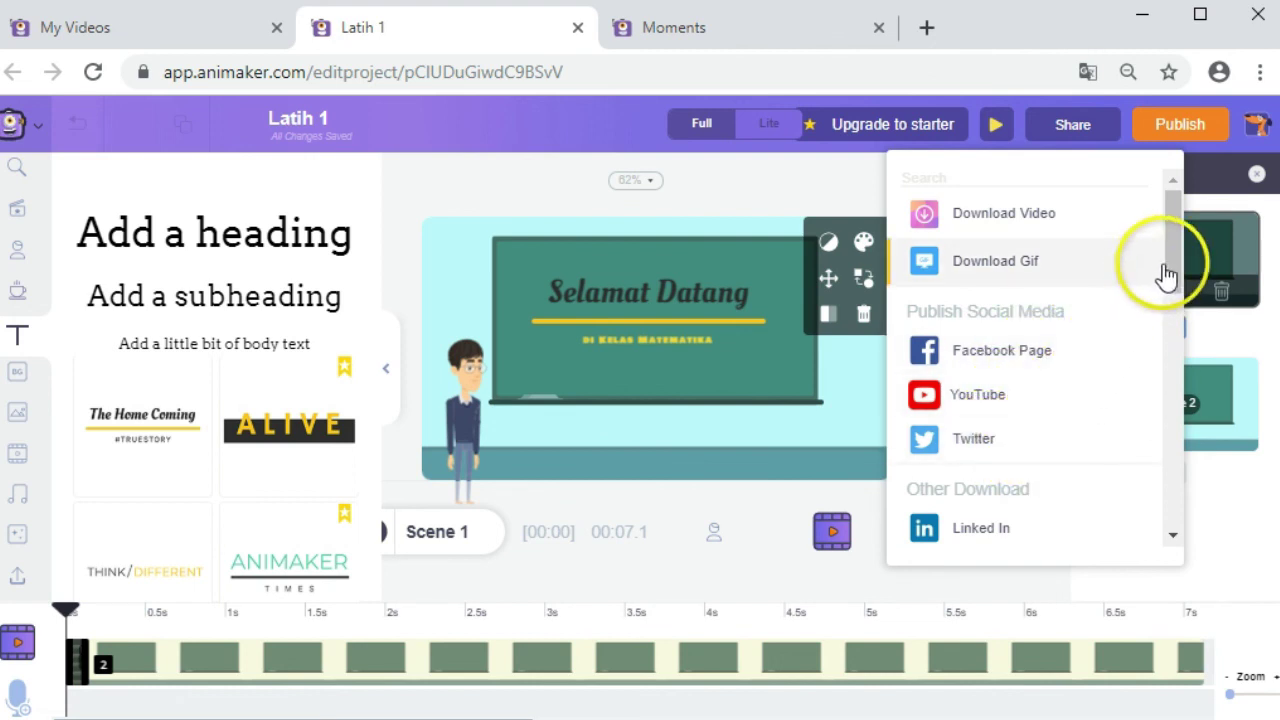
drag(1173, 308, 1168, 223)
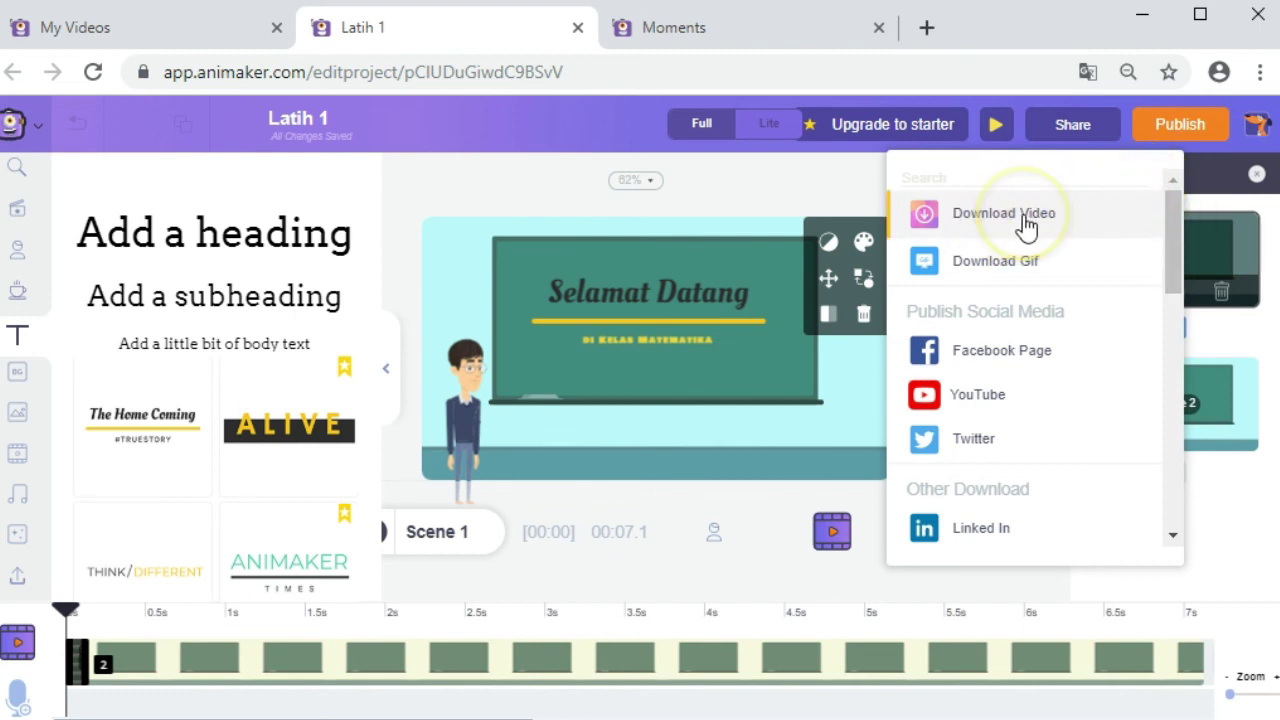
click(1011, 224)
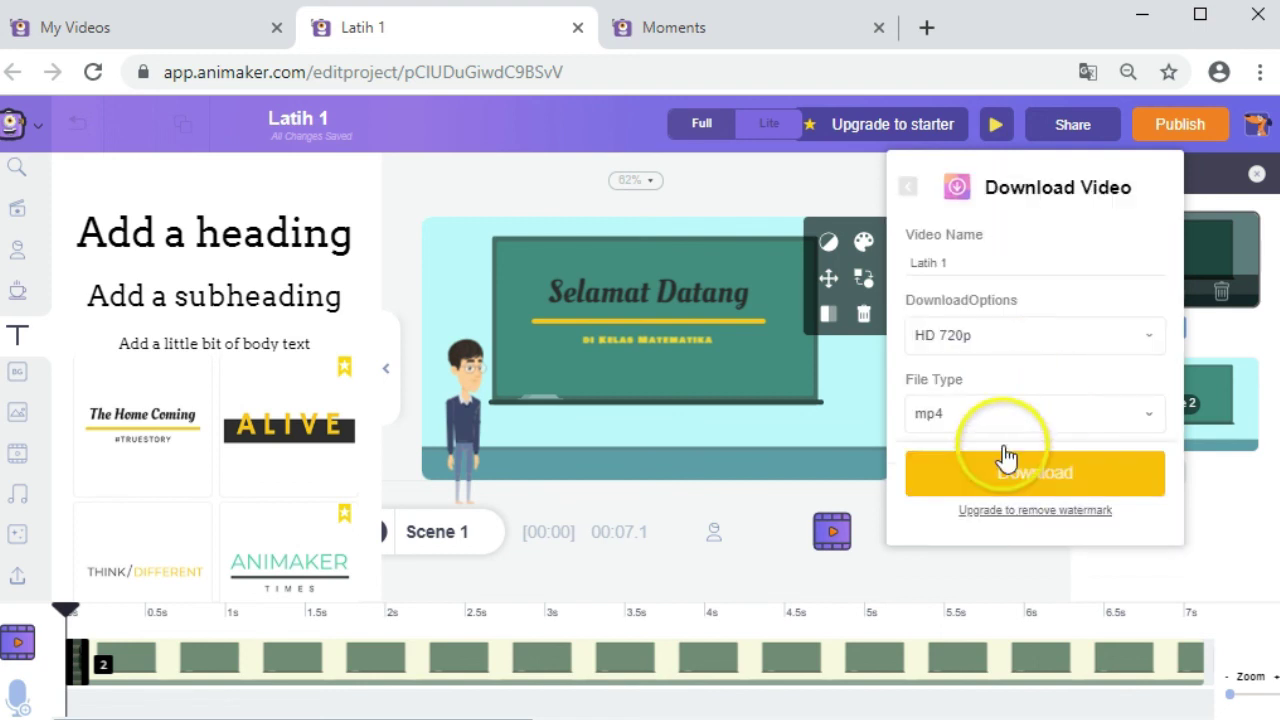
click(1147, 350)
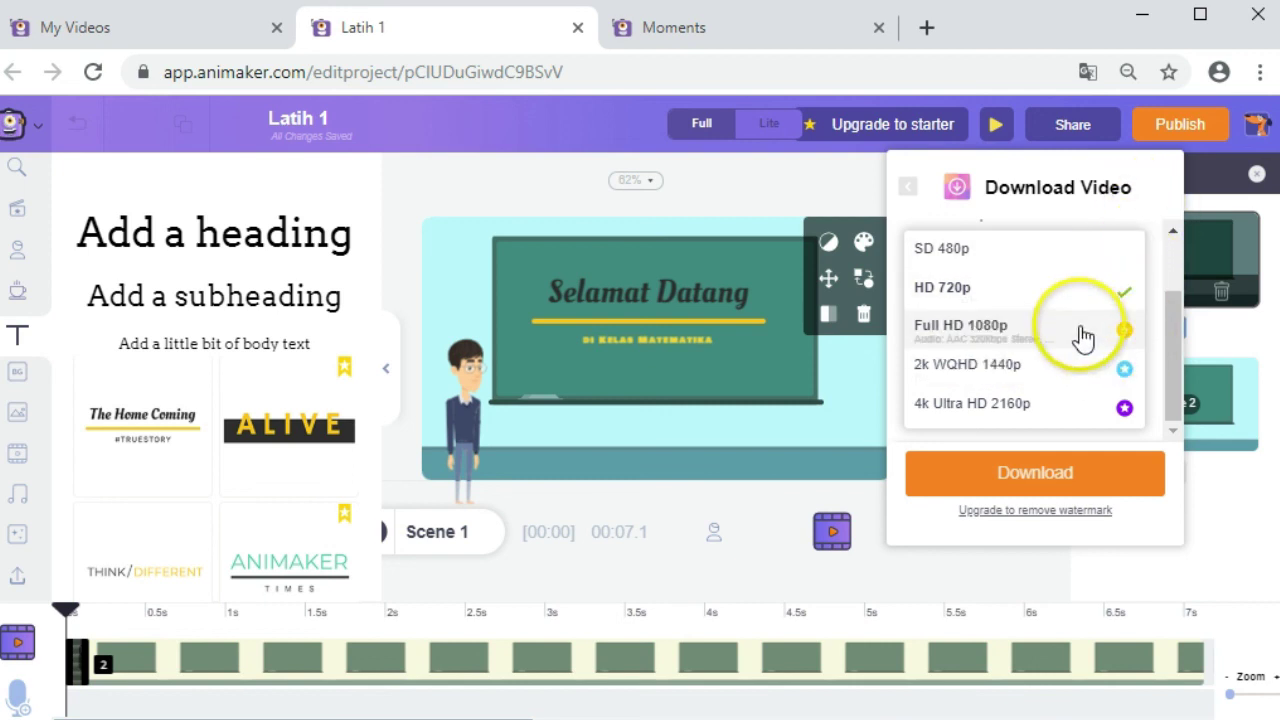
click(1157, 208)
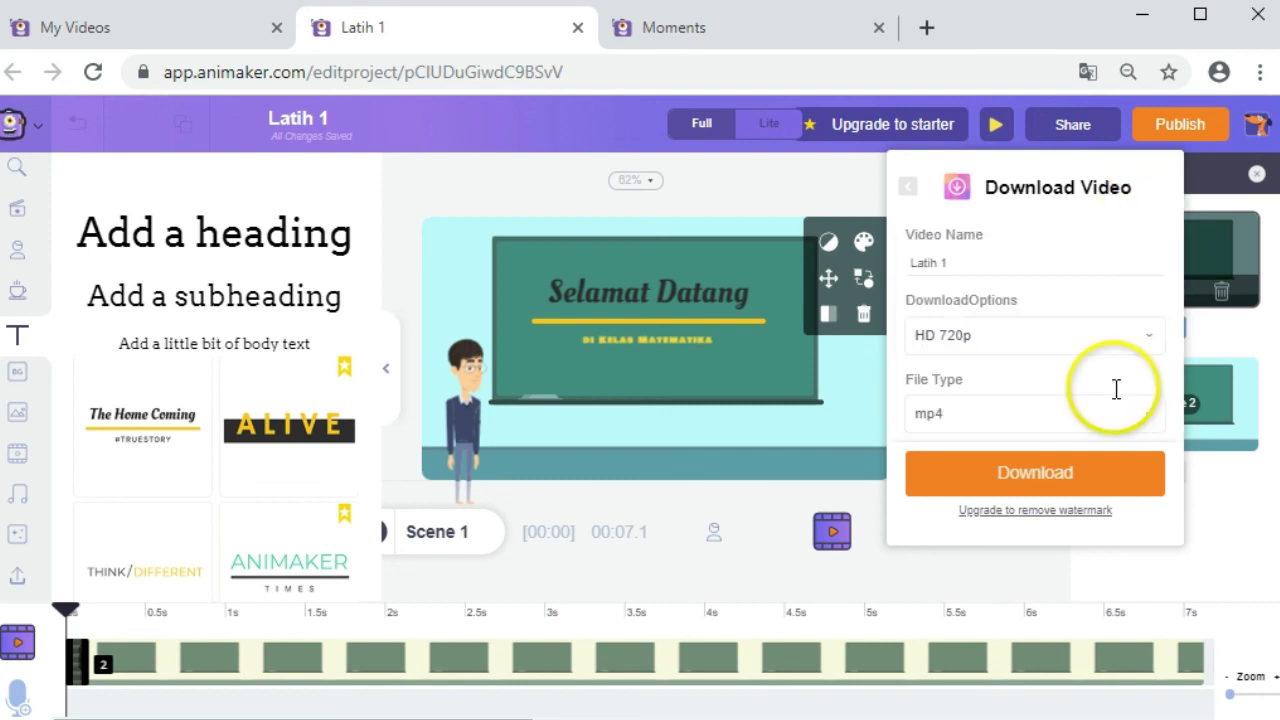
click(1150, 427)
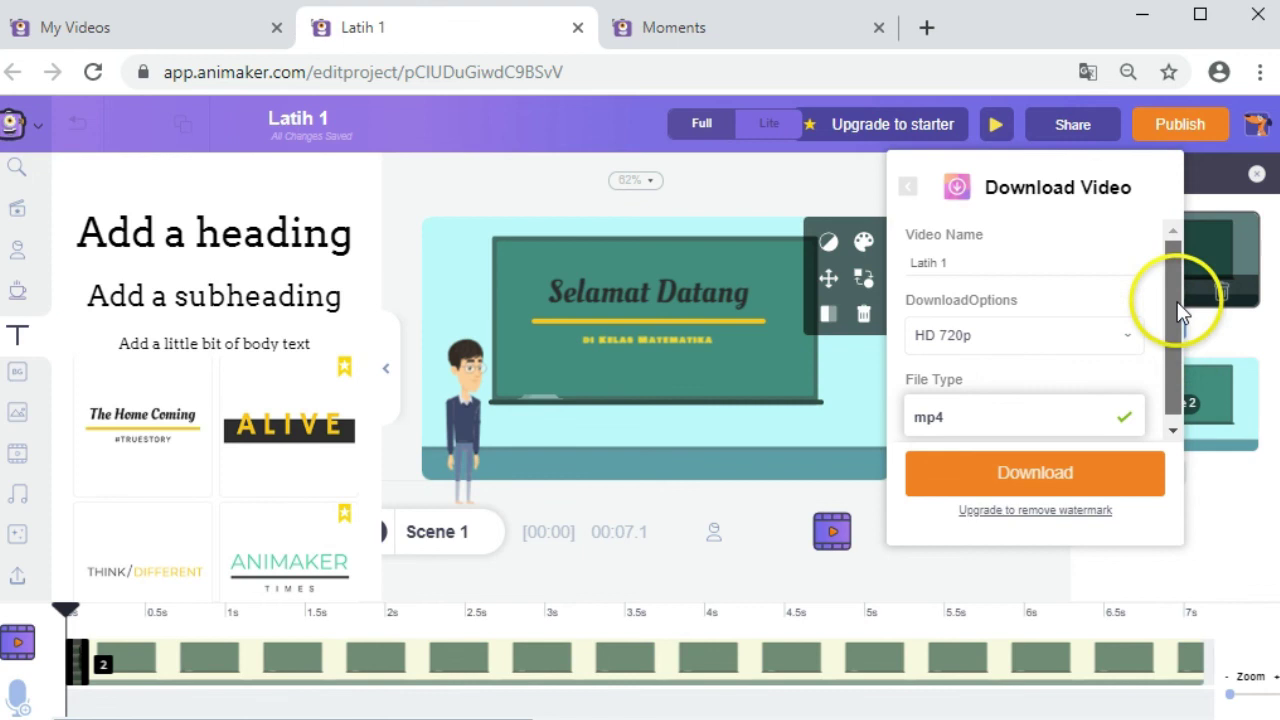
click(1035, 480)
click(1035, 478)
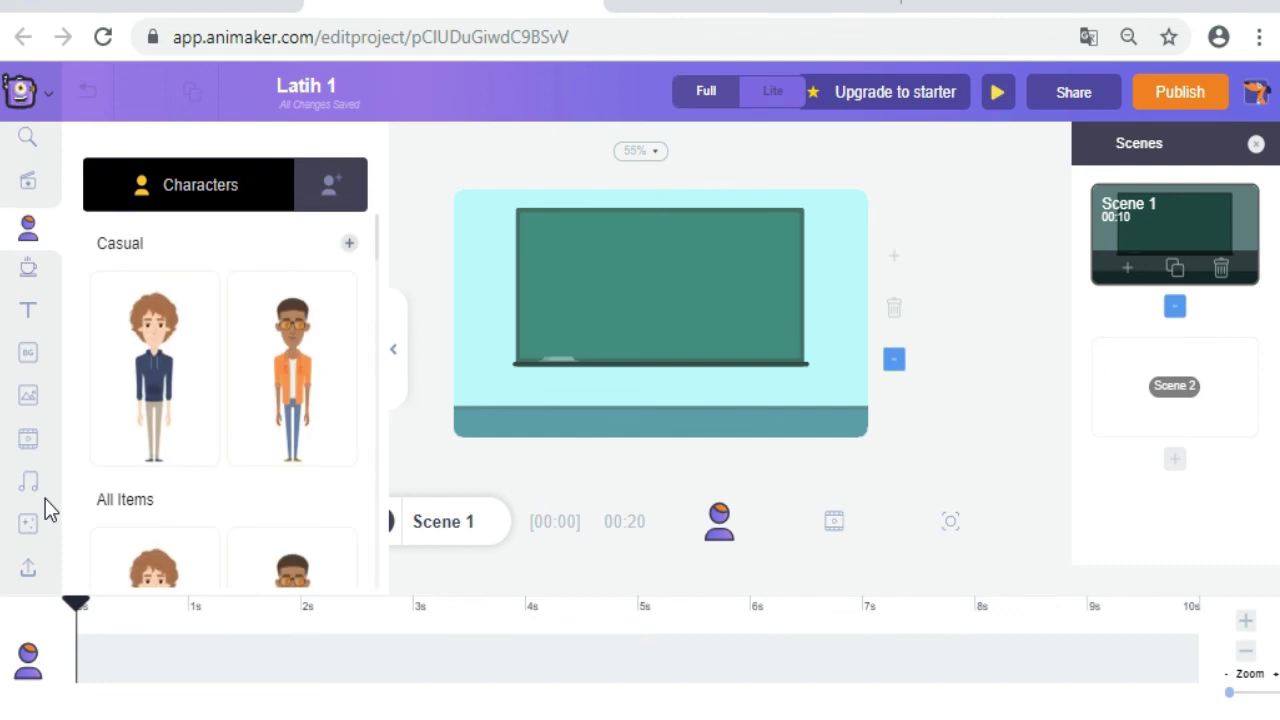
scroll(225, 400, down, 4)
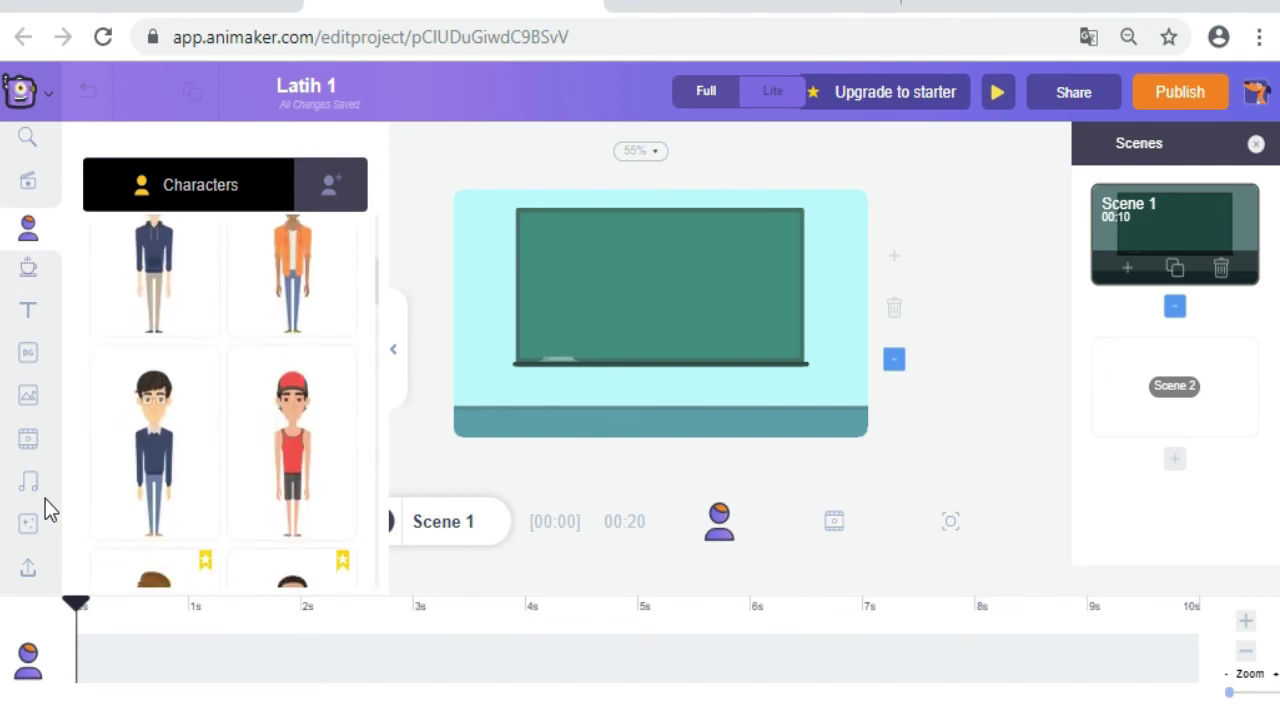